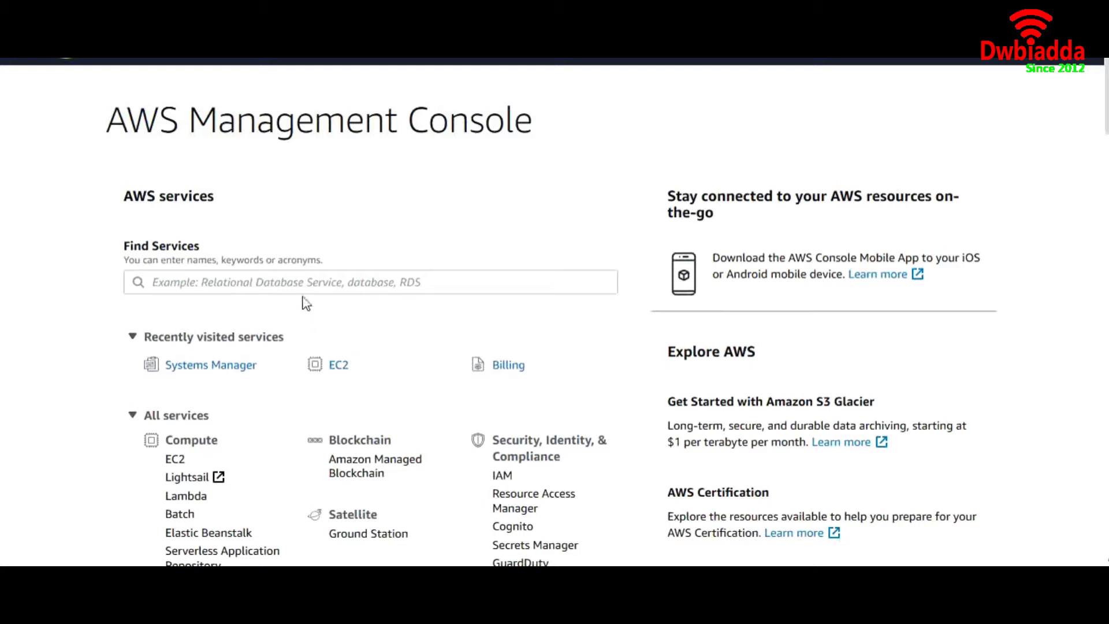
Step: Open Systems Manager and look through its feature list, including the Instances & Nodes and Shared Resources groups
click(230, 368)
scroll(226, 324, down, 1)
drag(226, 330, 241, 449)
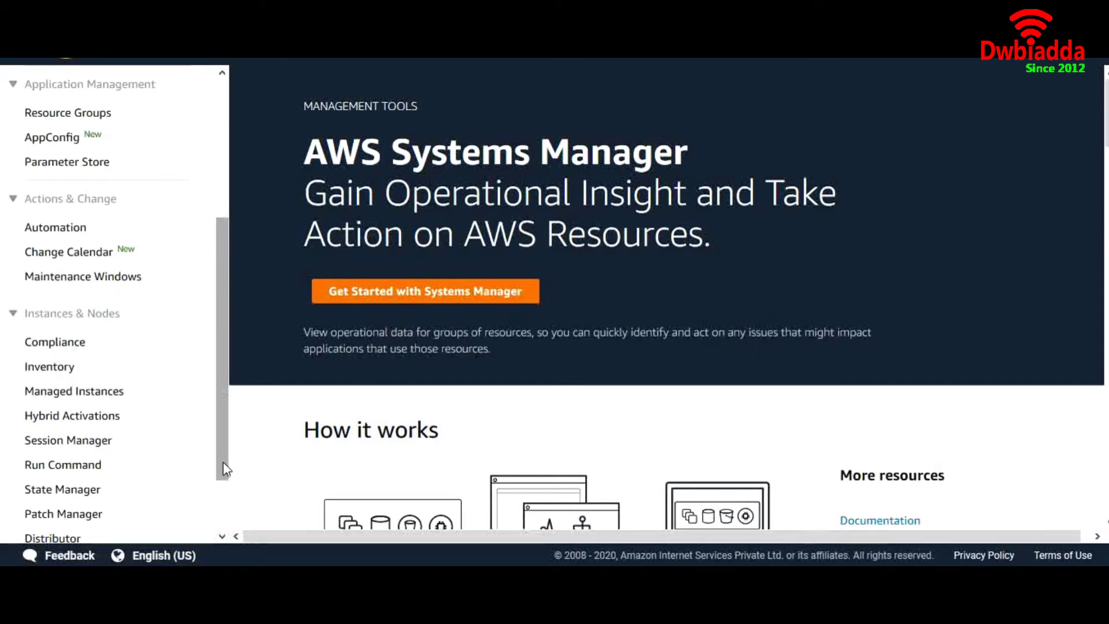
drag(223, 469, 224, 515)
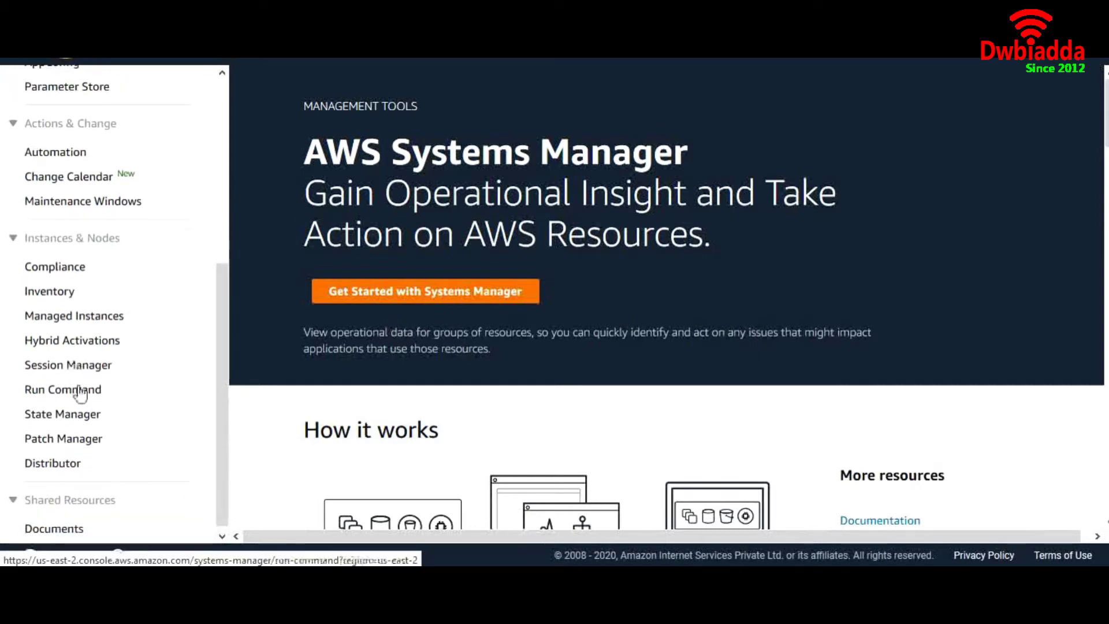
click(86, 417)
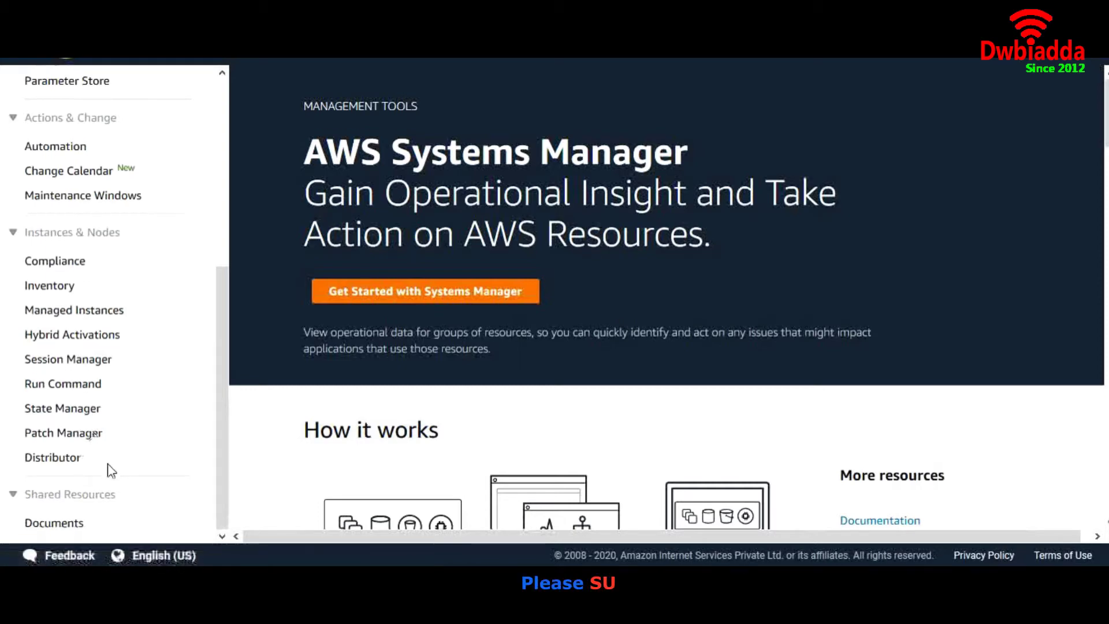
scroll(139, 306, up, 5)
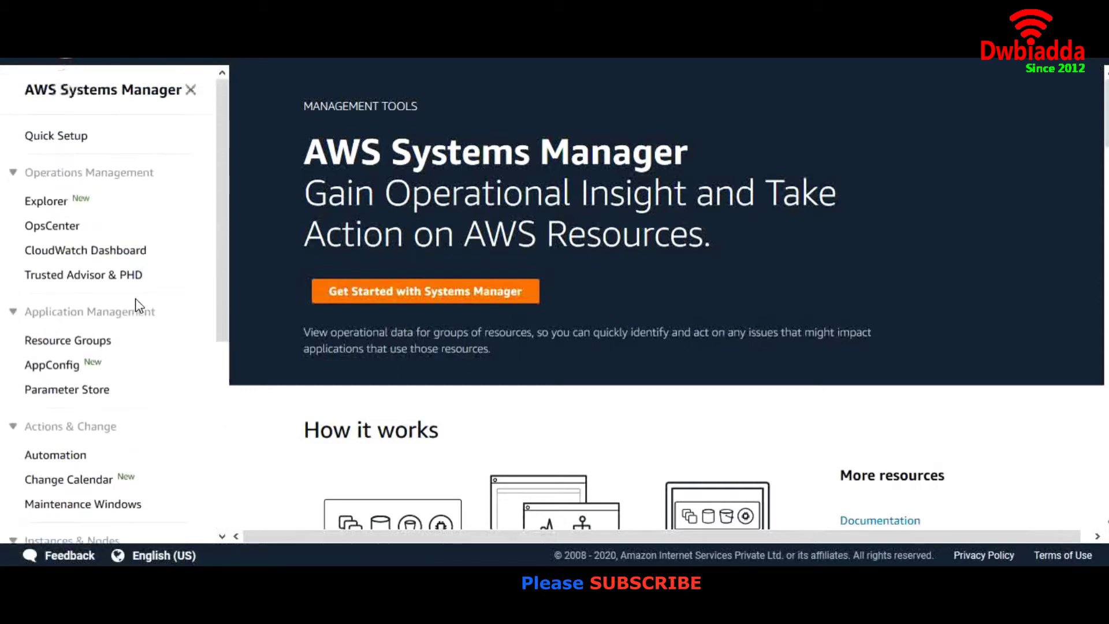
scroll(138, 306, down, 5)
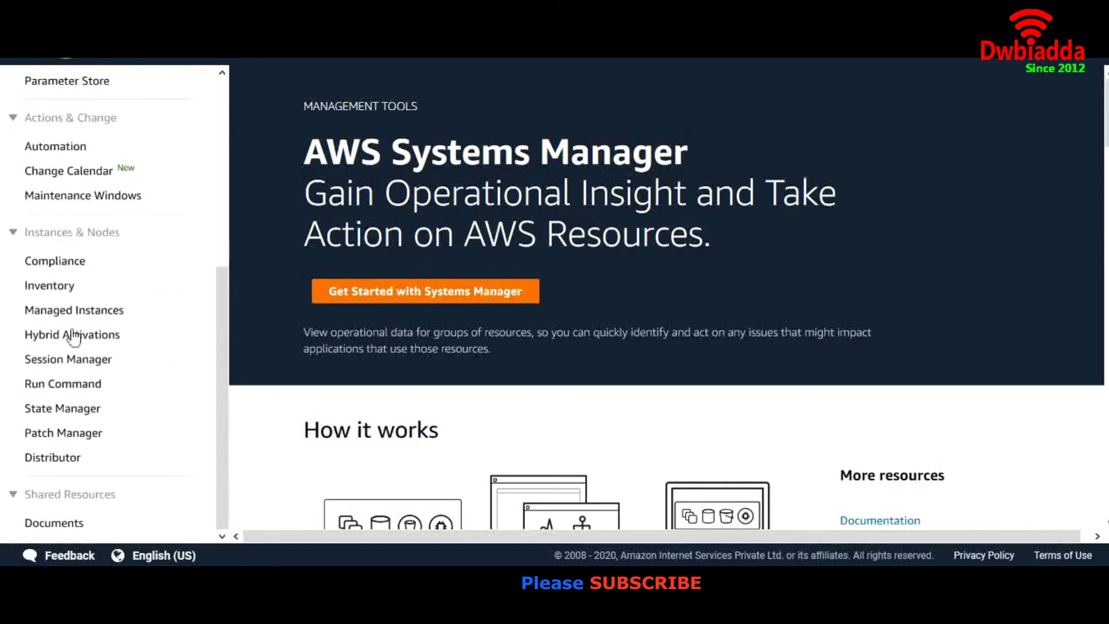
Step: Open the Managed Instances page of Systems Manager and read its overview, How it works and Features and benefits sections
click(68, 312)
scroll(572, 295, down, 6)
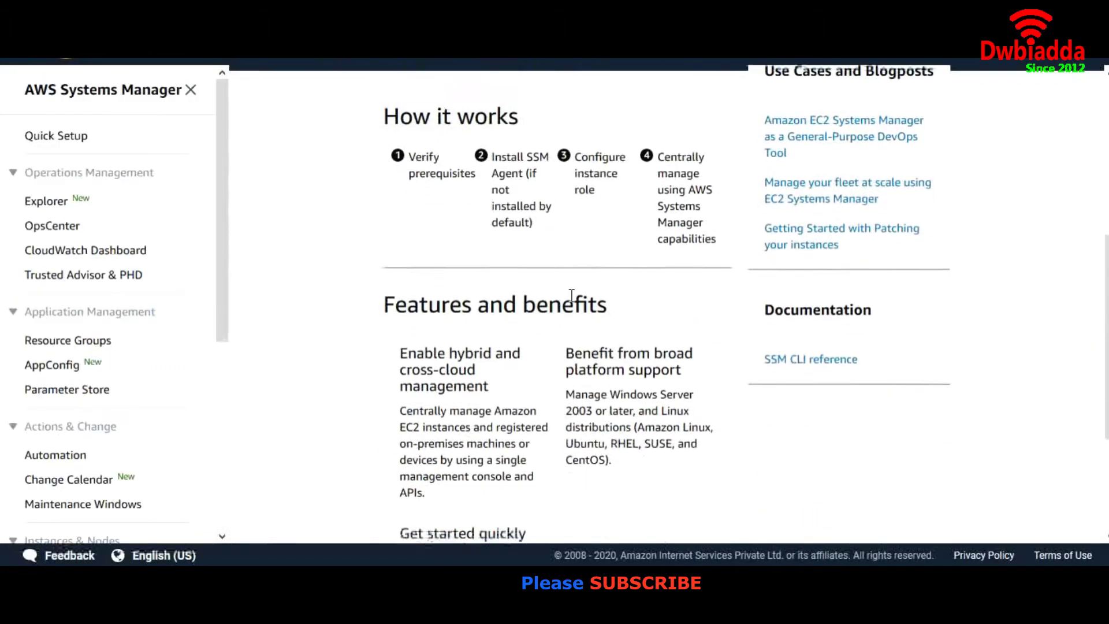
scroll(572, 295, up, 7)
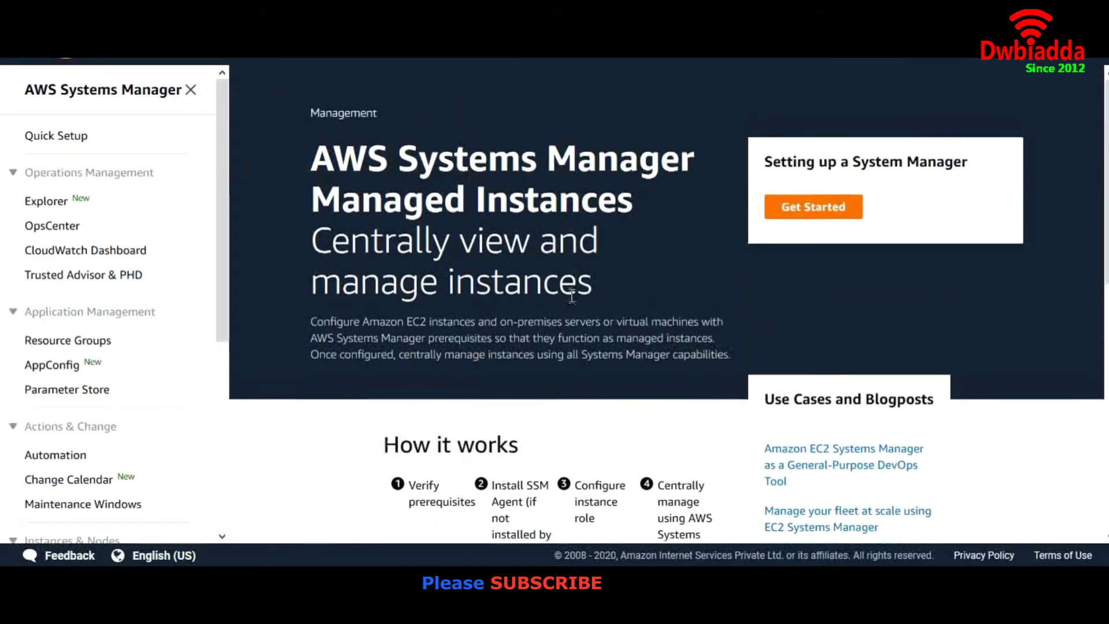
scroll(572, 295, down, 5)
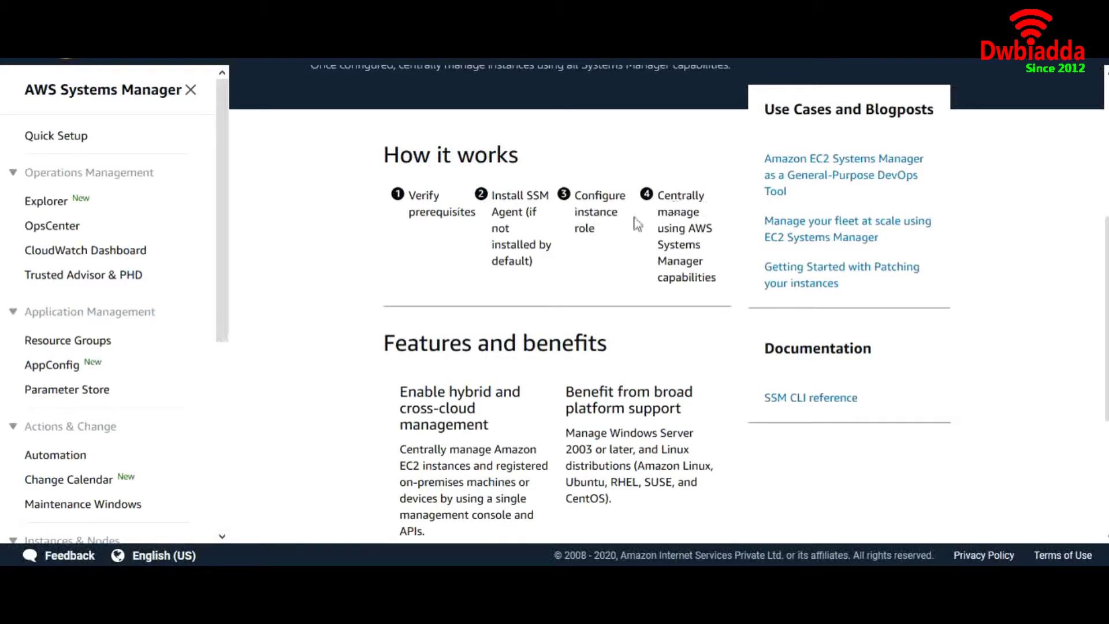
scroll(636, 228, up, 3)
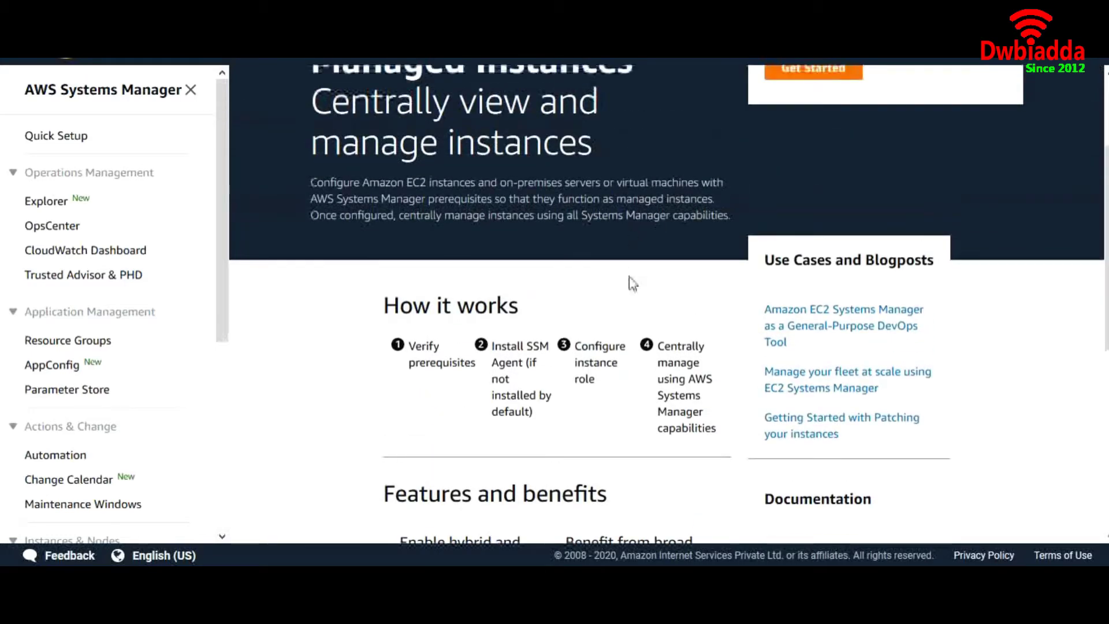
scroll(629, 280, down, 3)
scroll(629, 280, up, 3)
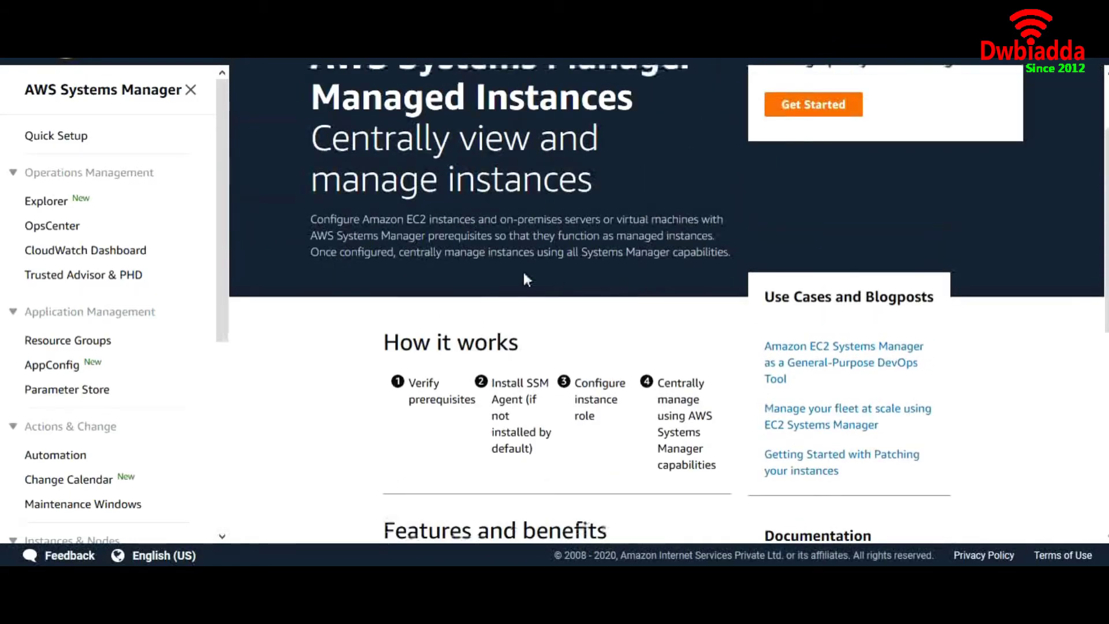
scroll(526, 280, up, 2)
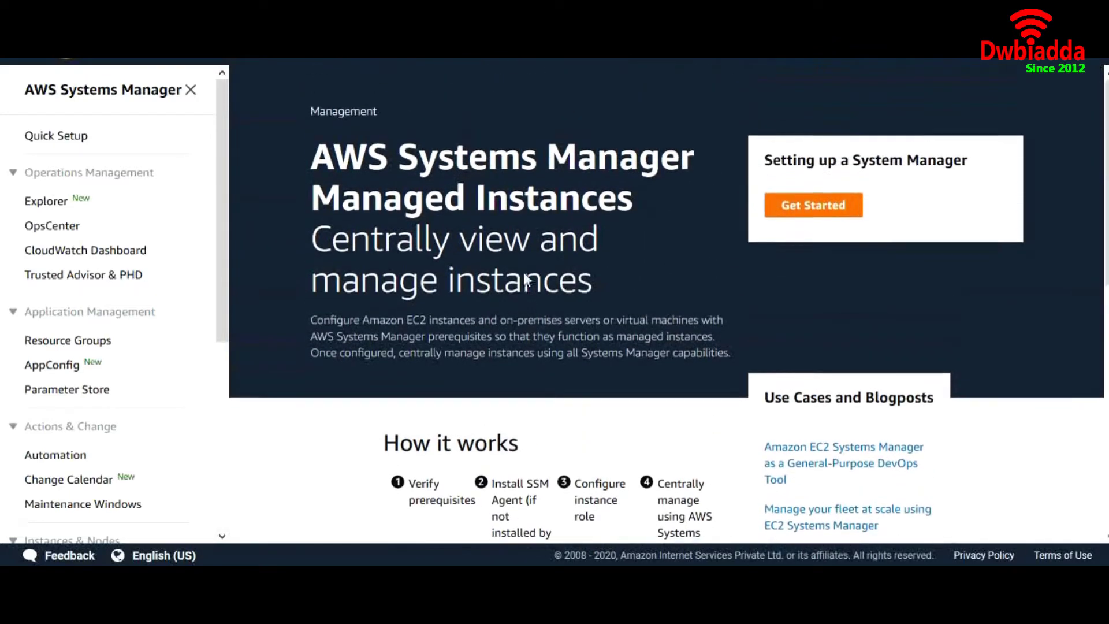
Step: Start launching a new EC2 instance from the 64-bit (x86) Amazon Linux 2 AMI (HVM), SSD Volume Type
click(185, 61)
click(259, 180)
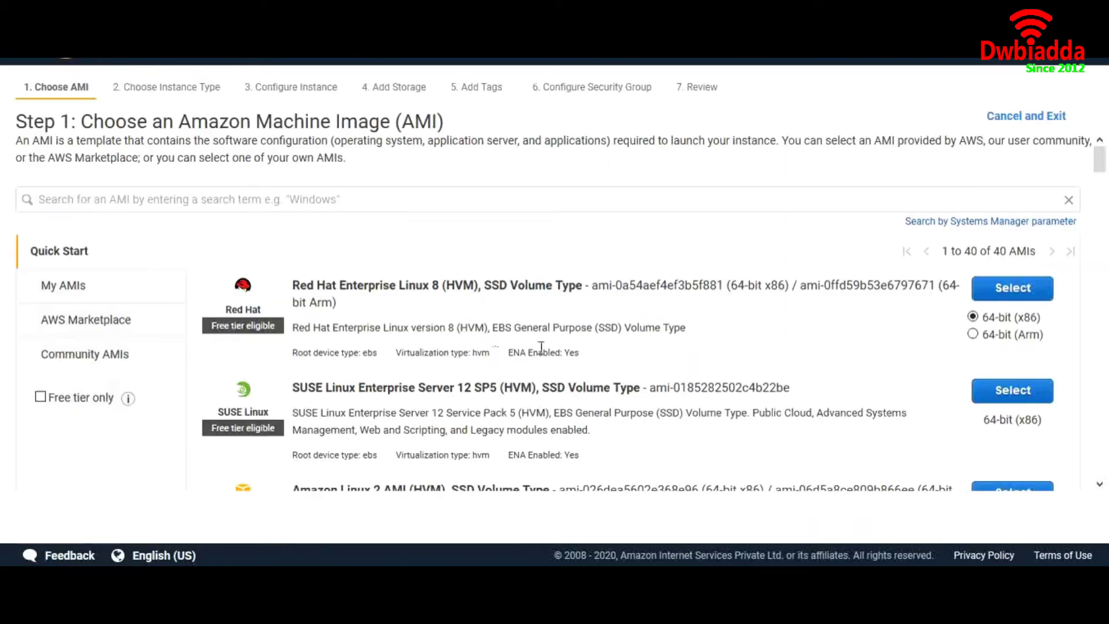
scroll(541, 347, down, 4)
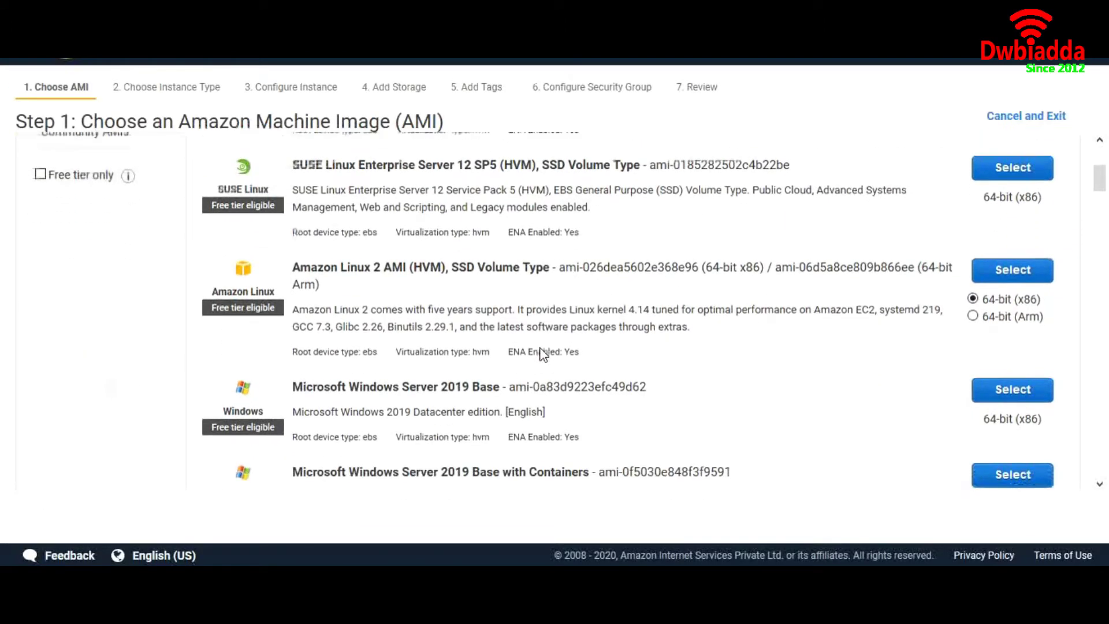
click(996, 269)
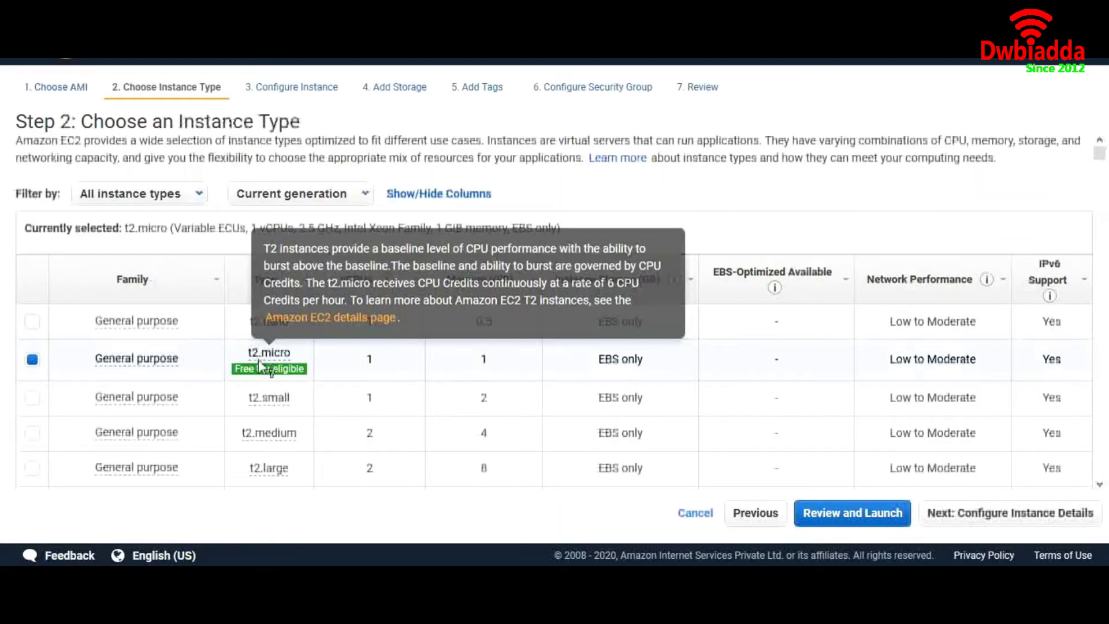
Step: Keep the default t2.micro type, instance details and storage, and add a tag with key Name and value SSM-demo
click(279, 89)
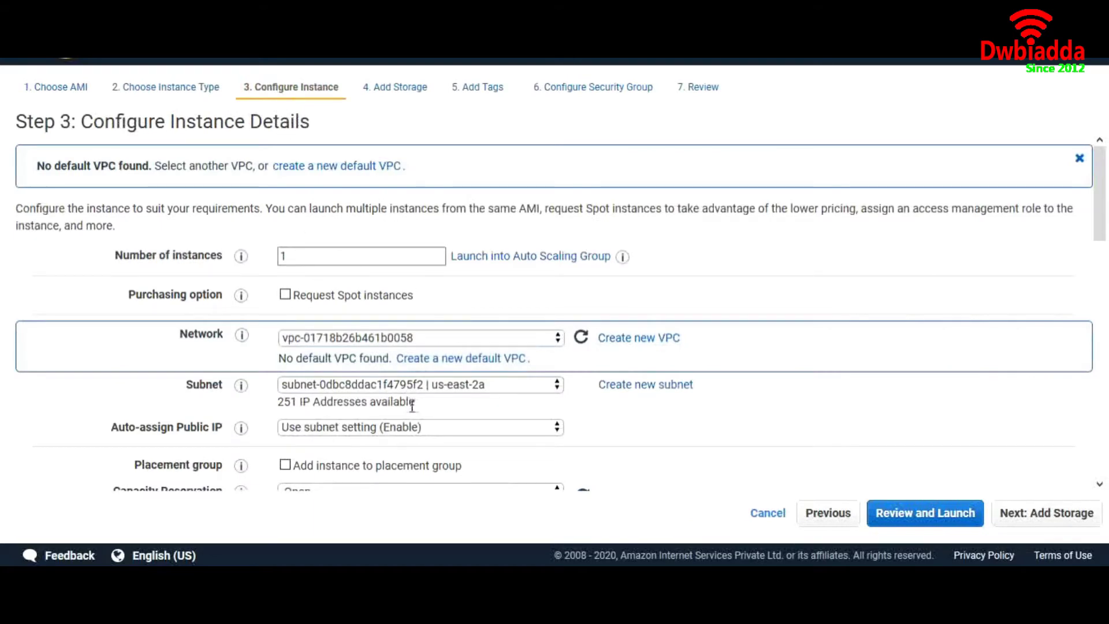
click(386, 101)
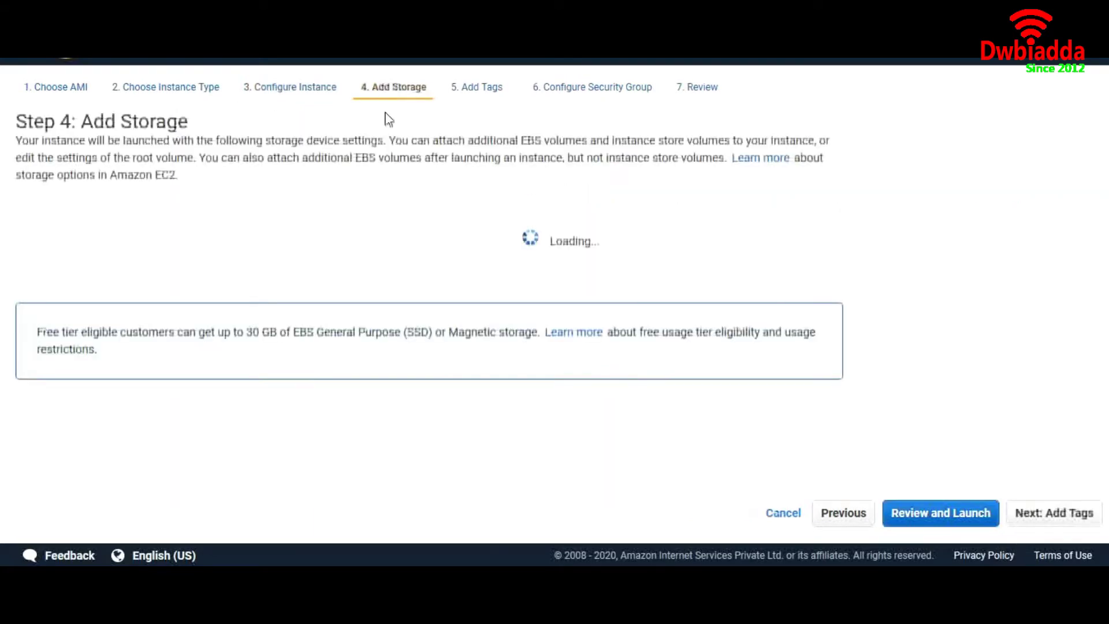
click(492, 93)
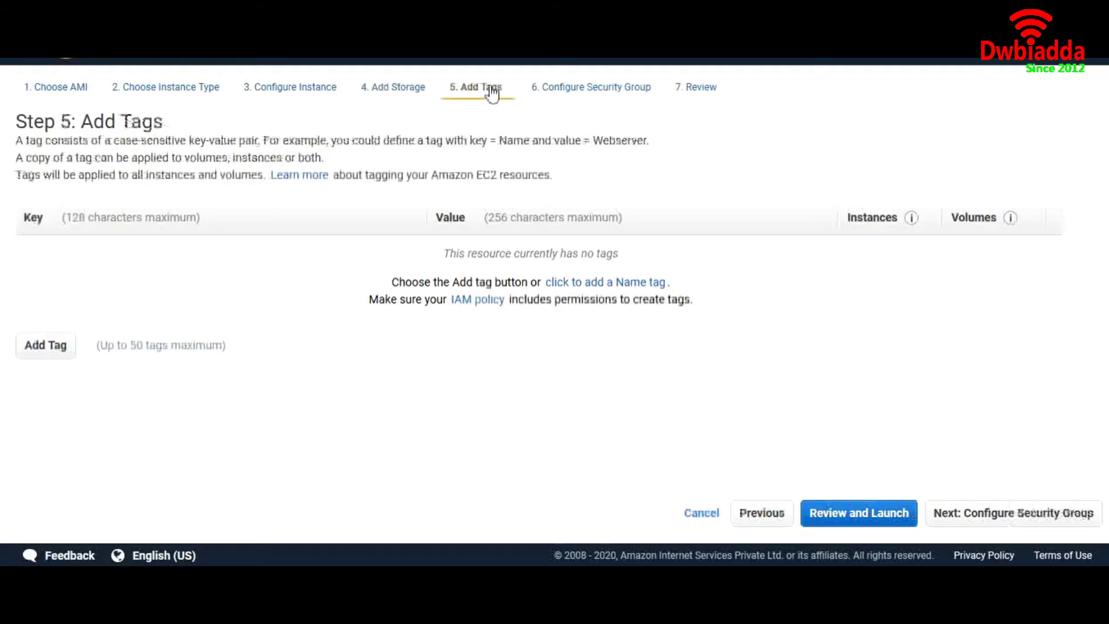
click(44, 350)
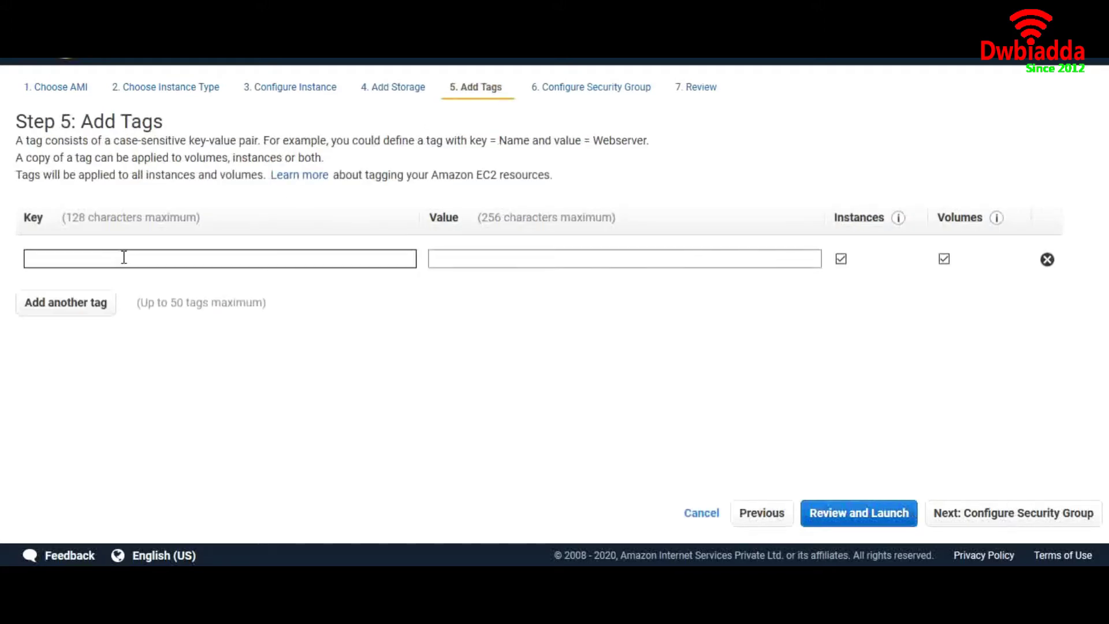
text(Name)
click(493, 258)
text(55M-demo)
Step: Remove the SSH rule from the new security group launch-wizard-1
click(595, 93)
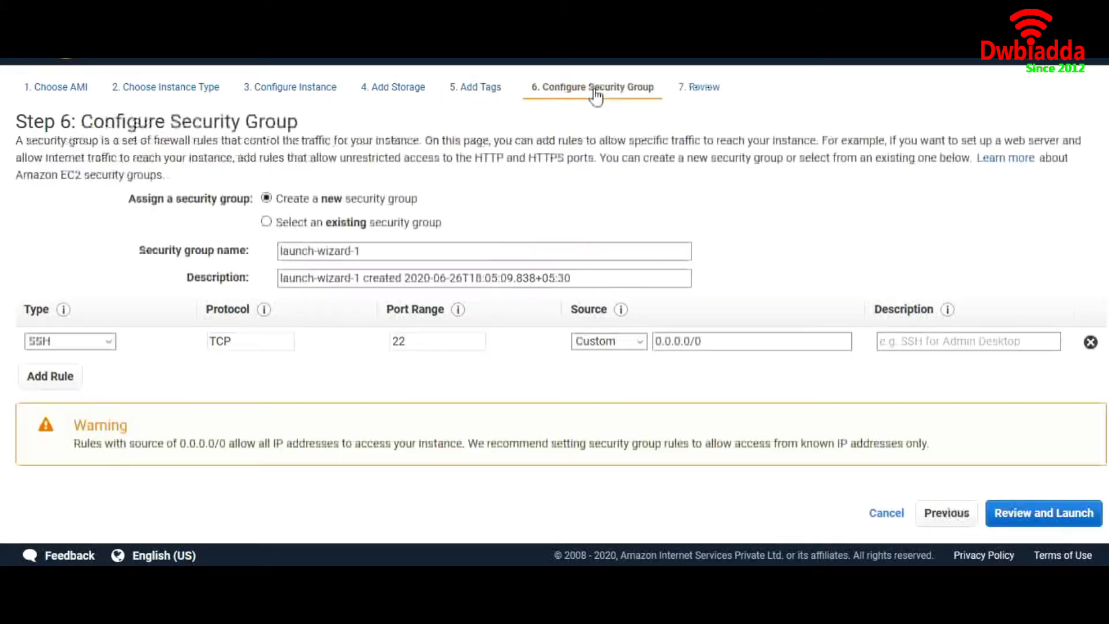
click(1009, 341)
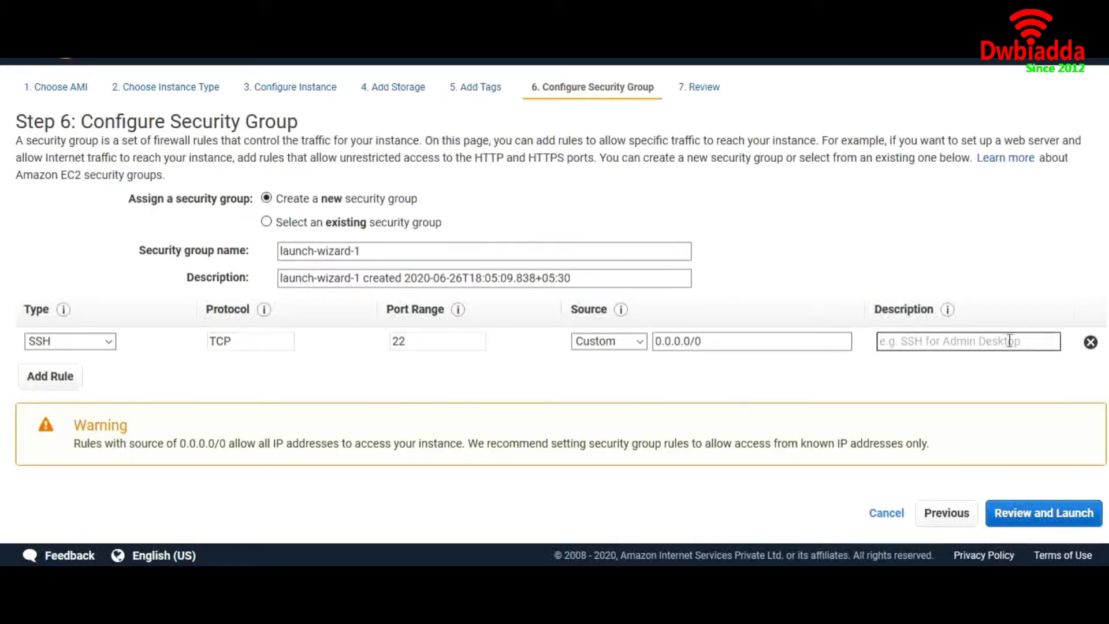
click(1091, 344)
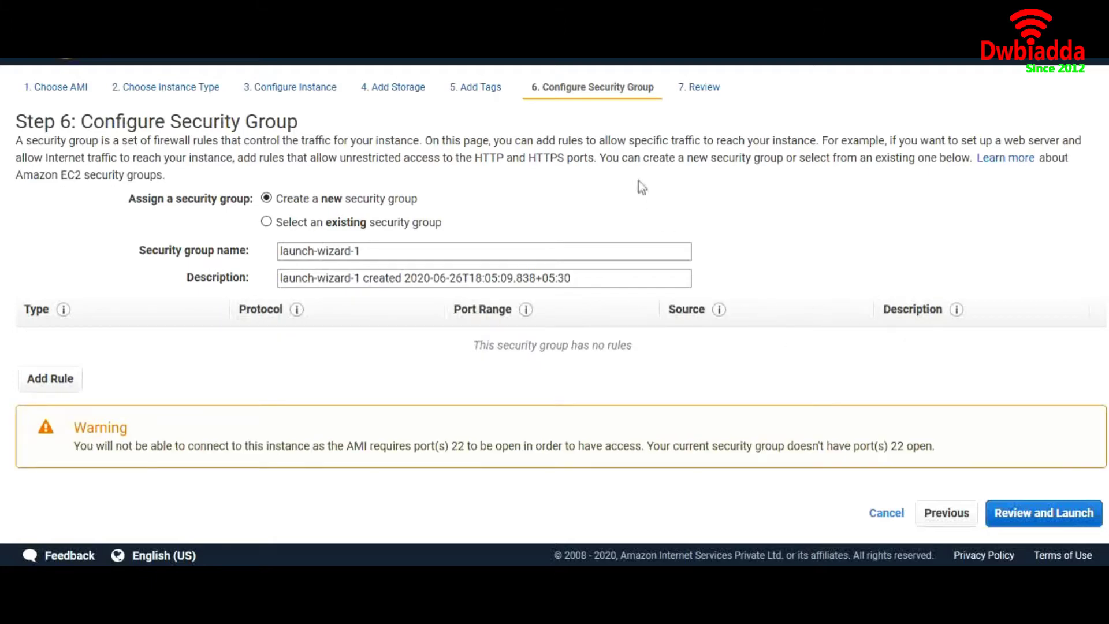
Step: Review the configuration and launch the instance with the existing key pair, acknowledging access to the private key file
click(690, 94)
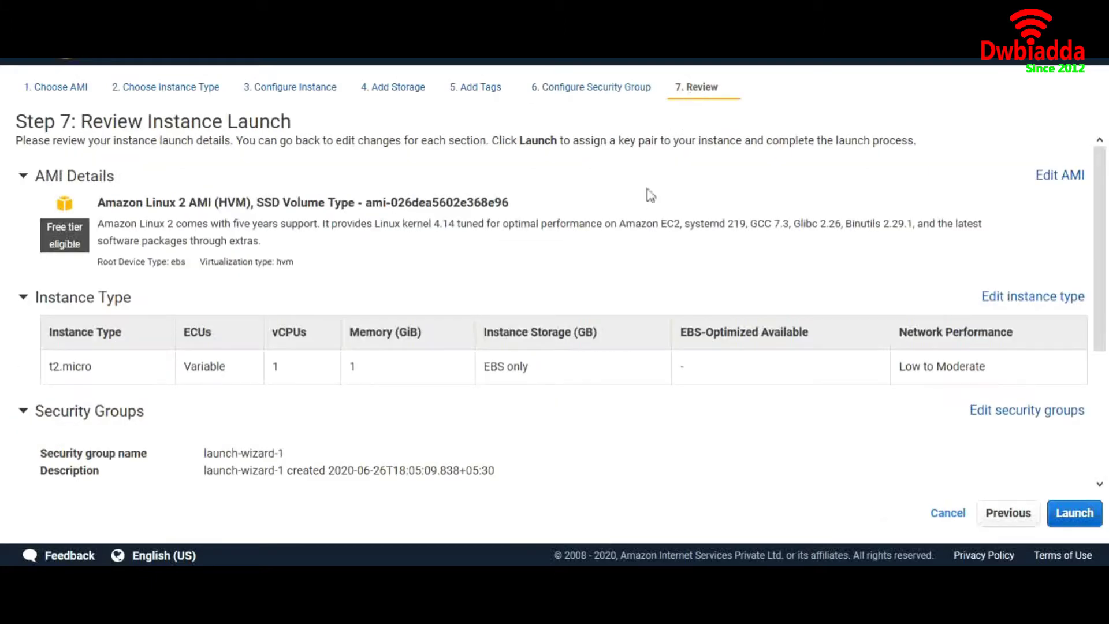
scroll(667, 288, down, 3)
click(1071, 513)
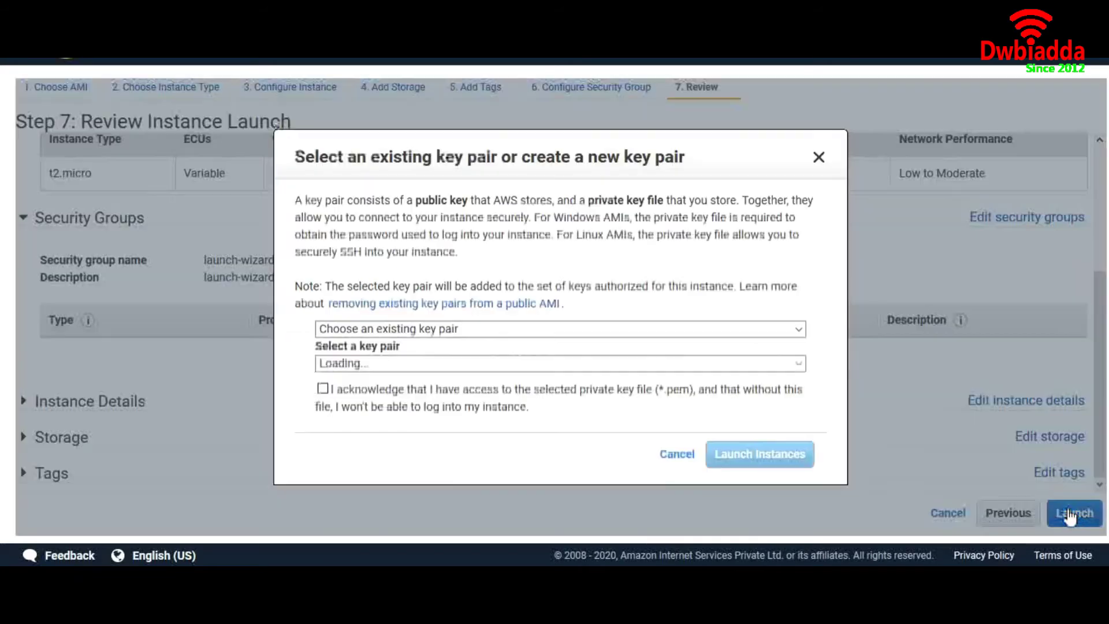
click(323, 389)
click(760, 454)
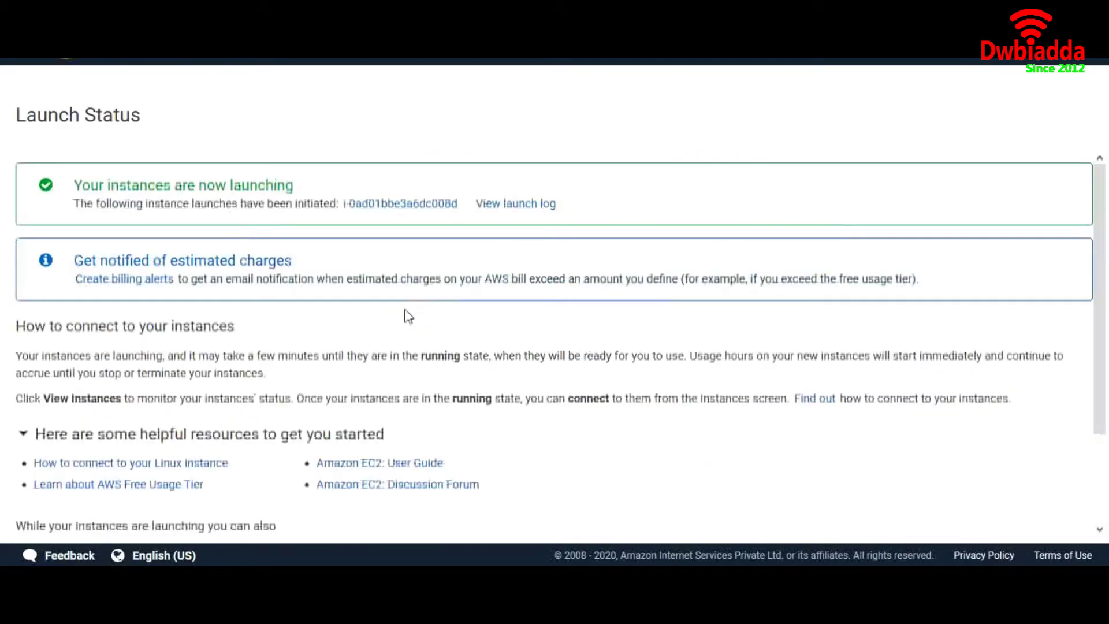
Step: Show the newly launched SSM-demo instance in the instances list and refresh its state
click(393, 204)
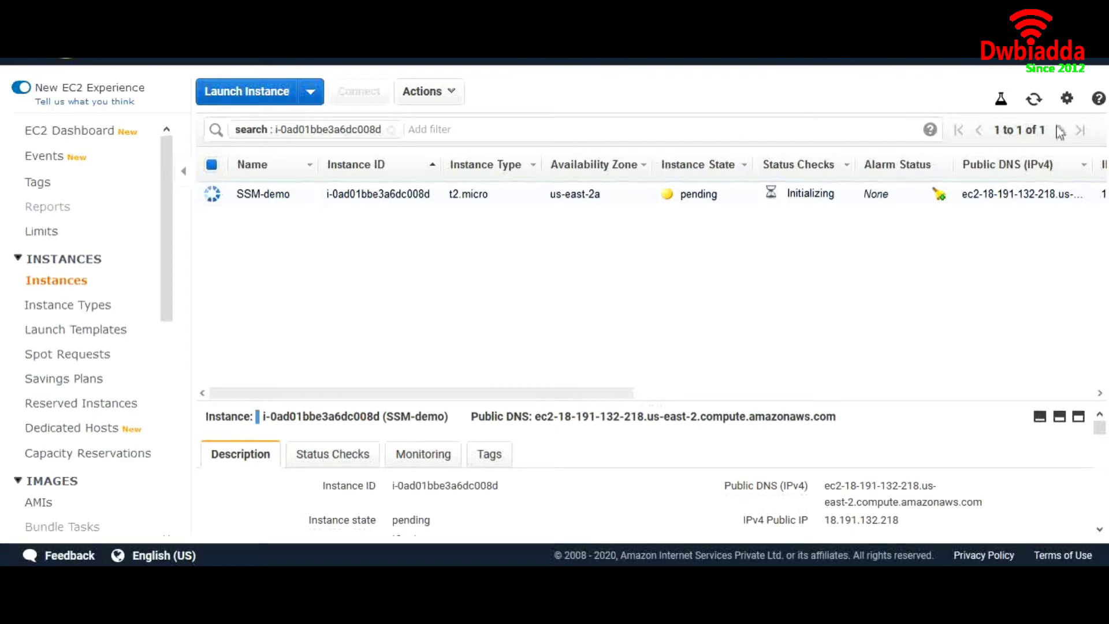
click(1034, 99)
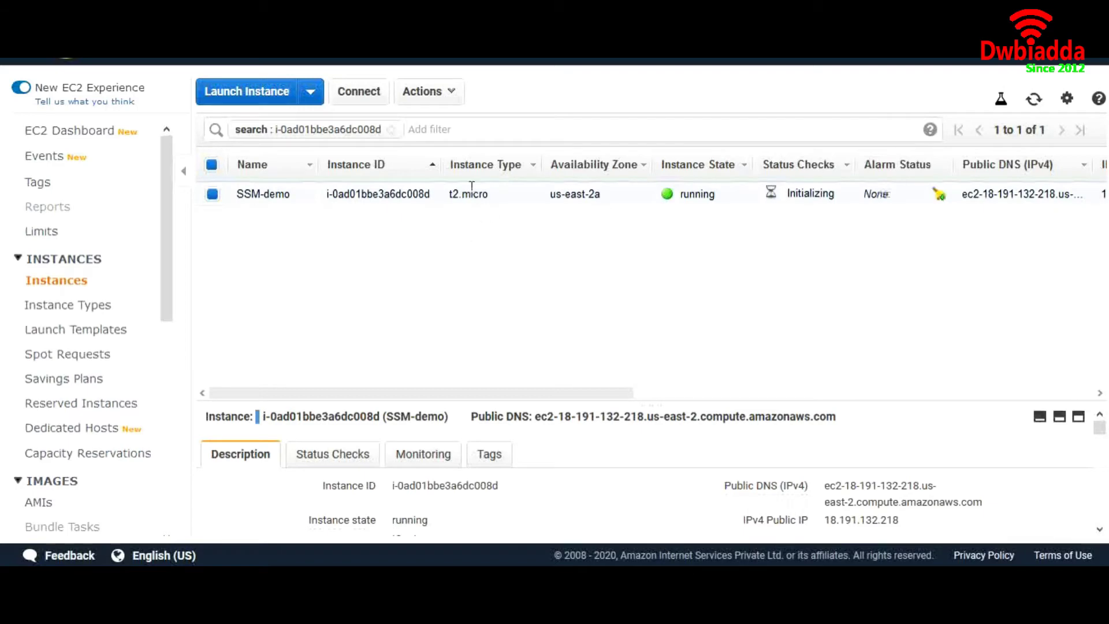
click(443, 106)
mouse_move(491, 242)
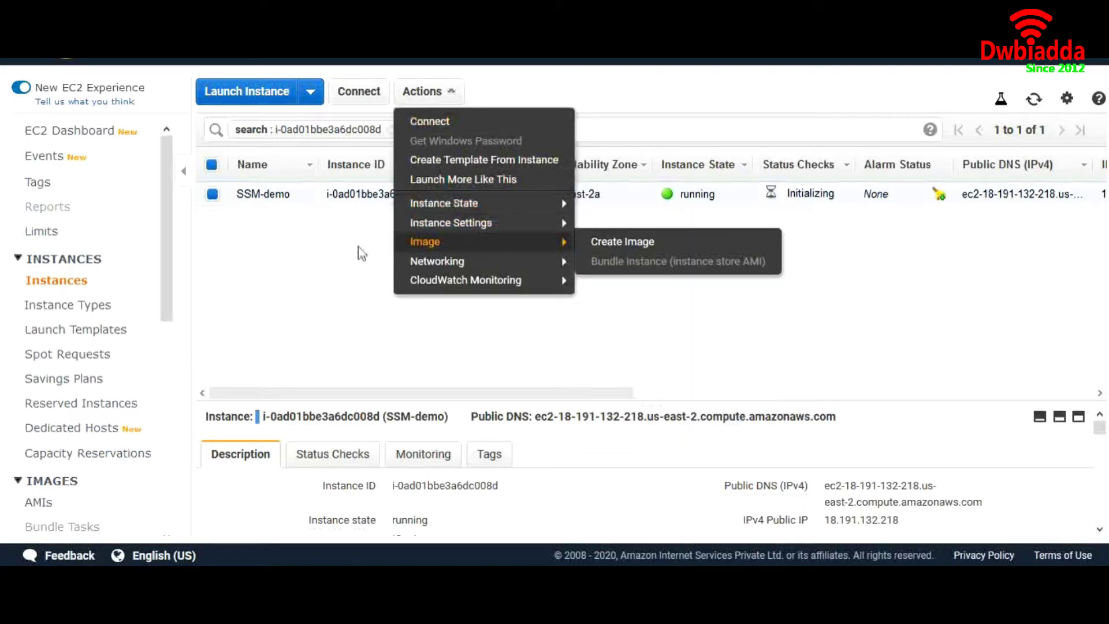
click(321, 251)
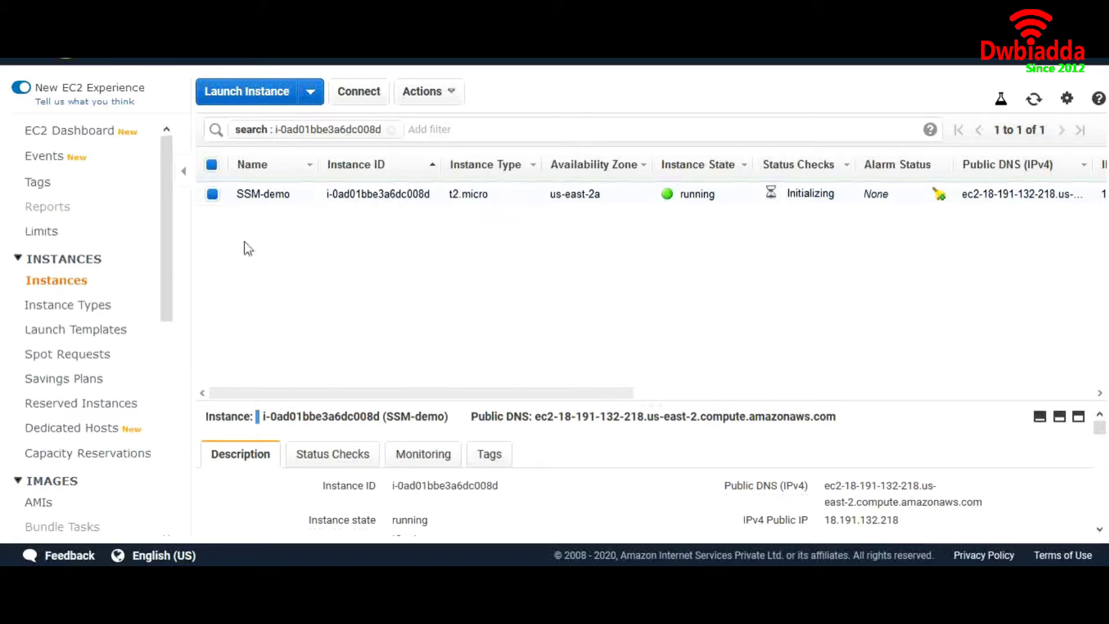
mouse_move(272, 207)
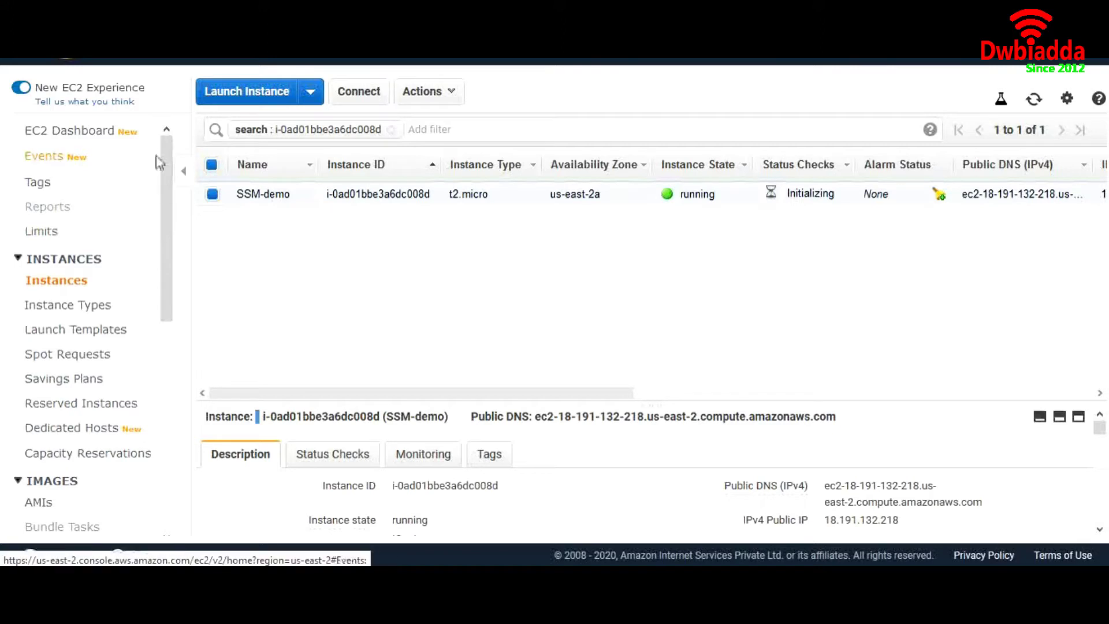
click(431, 98)
mouse_move(481, 227)
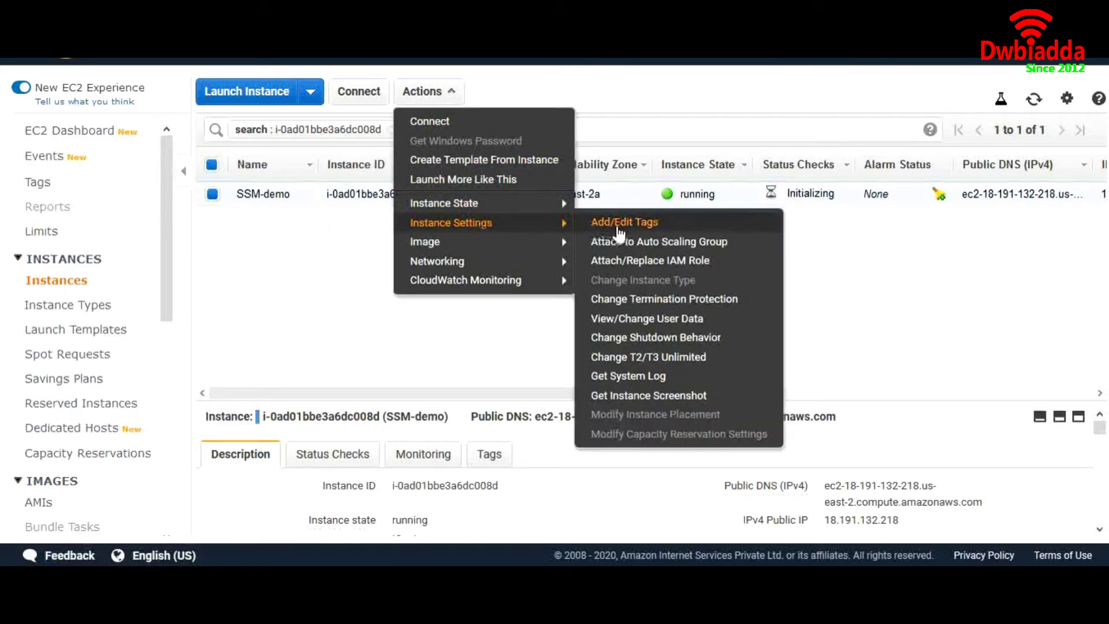
click(642, 264)
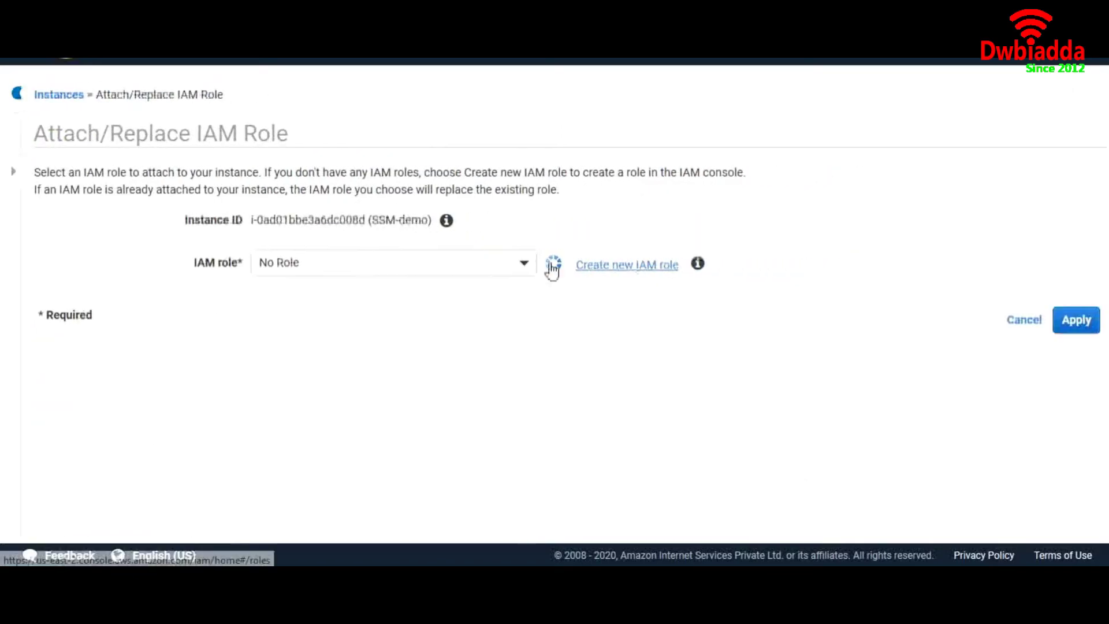
click(1022, 327)
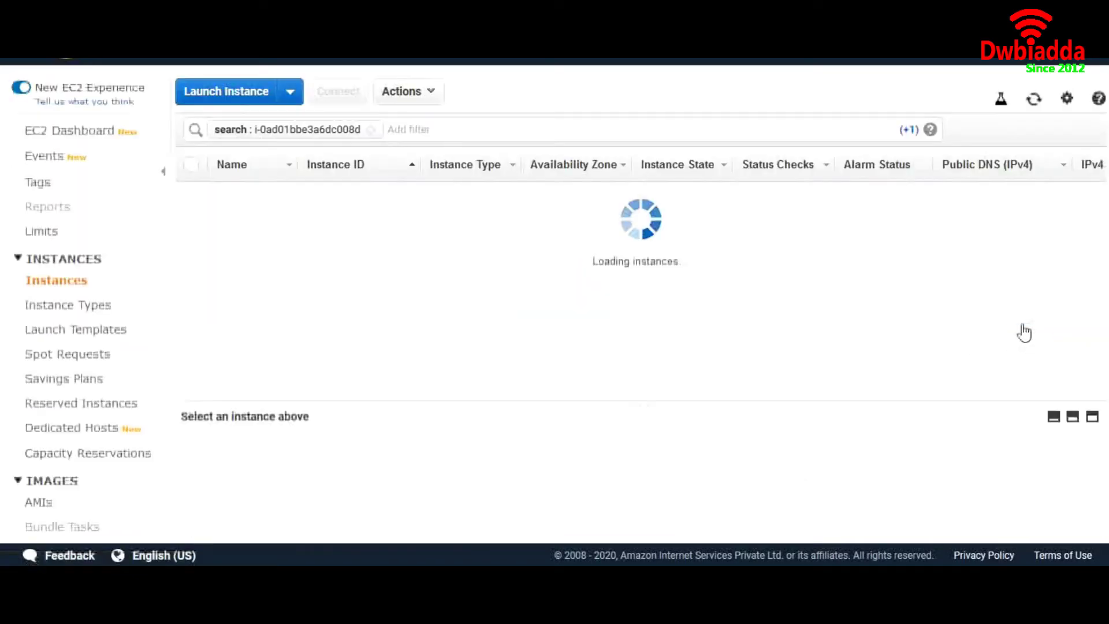
Step: Go back to the Systems Manager home page and switch to the EC2 dashboard
click(176, 63)
click(94, 186)
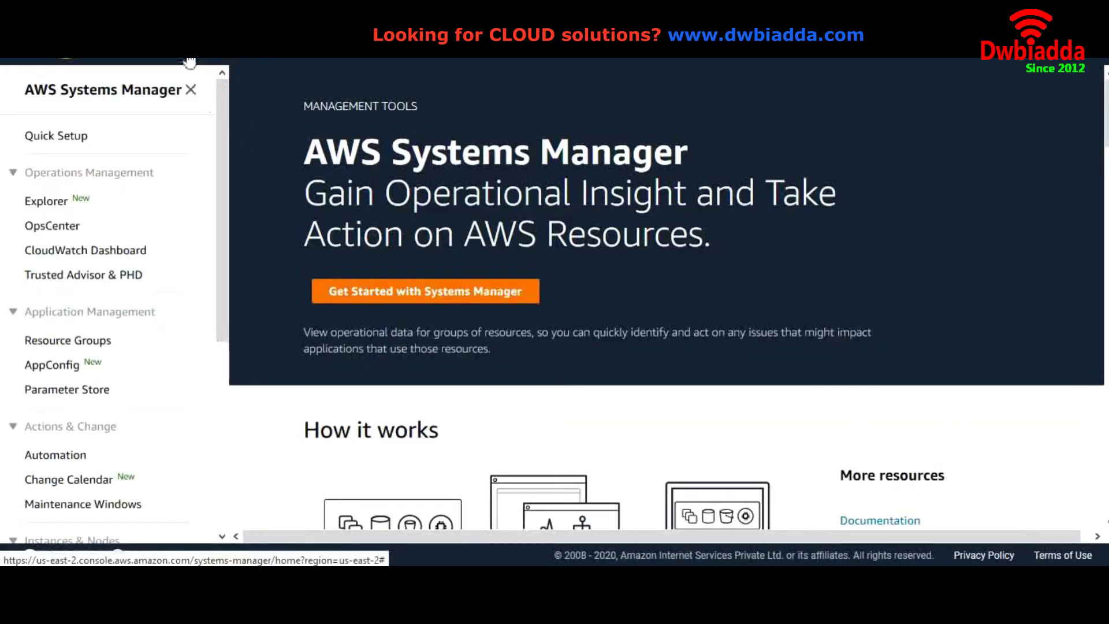
click(189, 61)
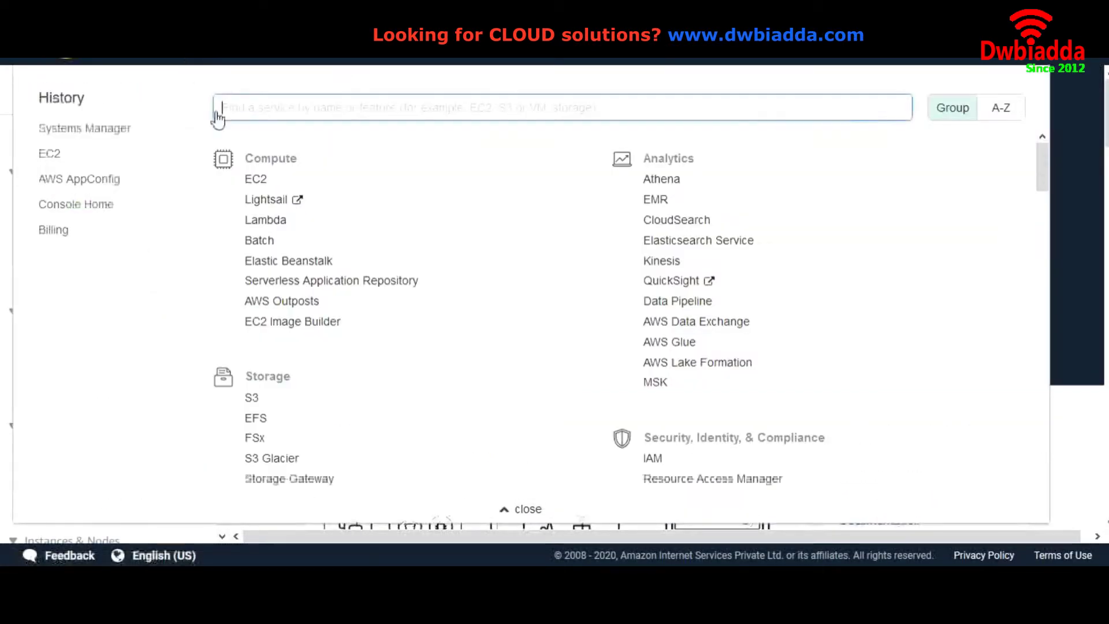
click(256, 180)
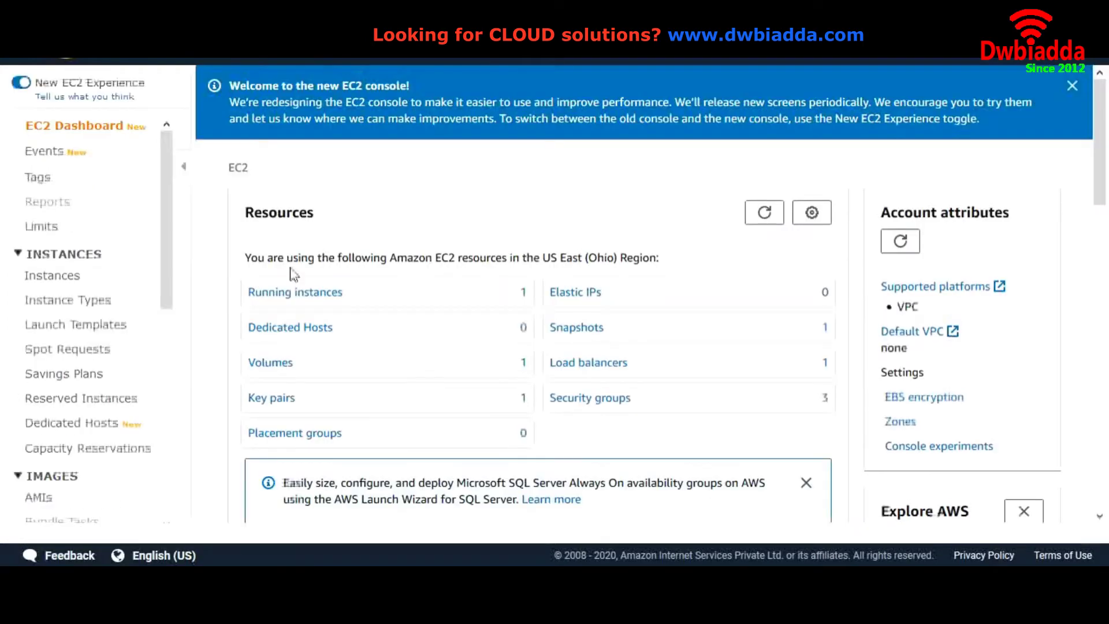
Step: Check the Session Manager connection method for the running SSM-demo instance, read its requirements, and close the connection dialog
click(280, 296)
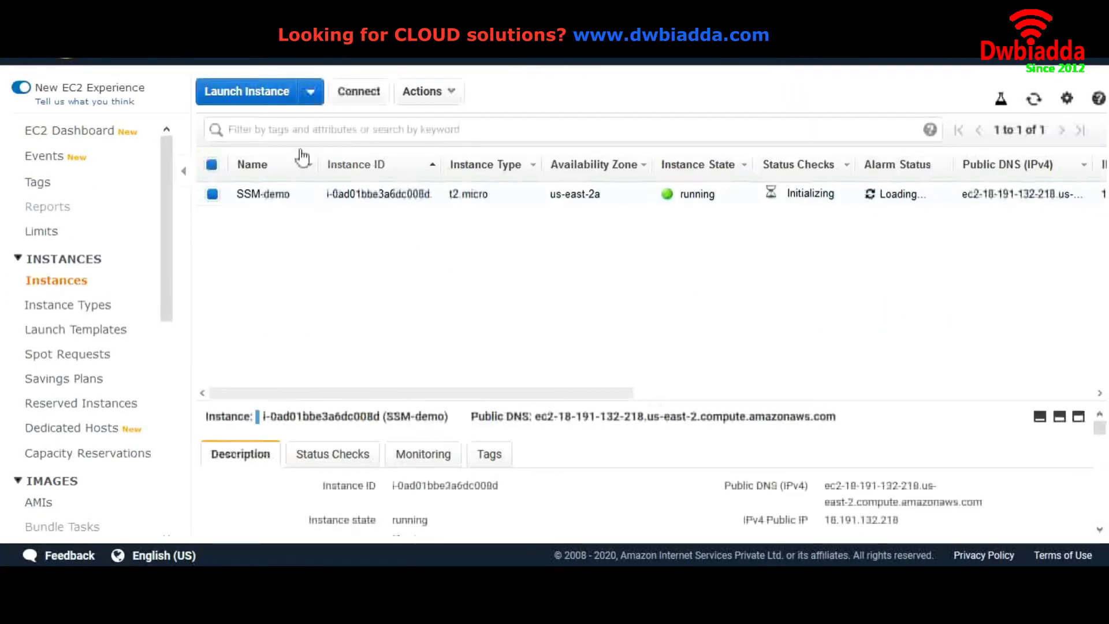
click(372, 100)
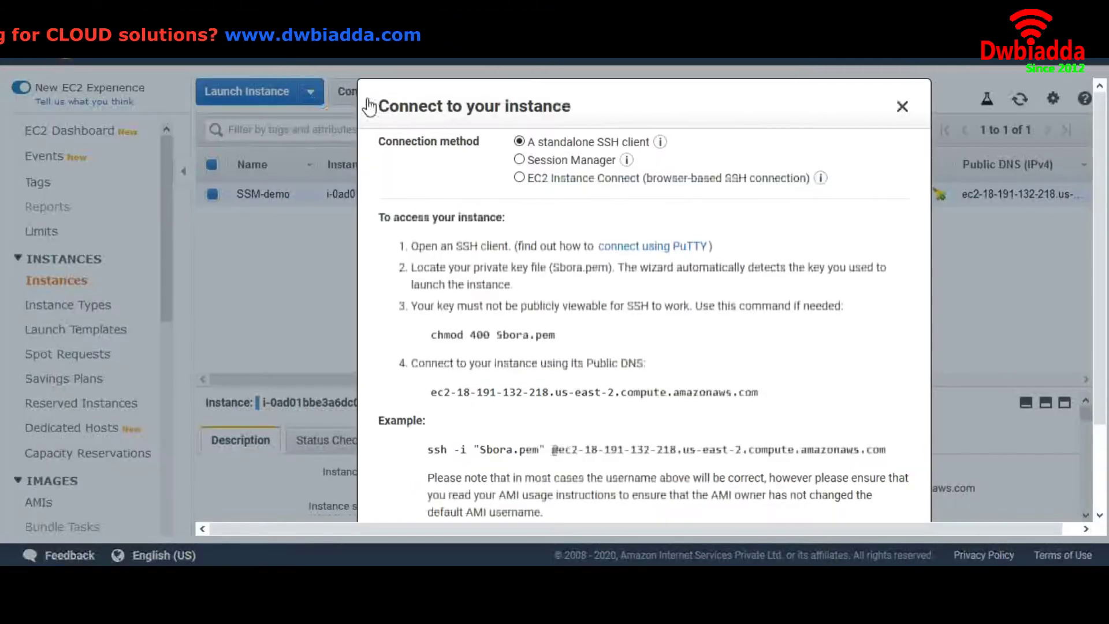
click(520, 160)
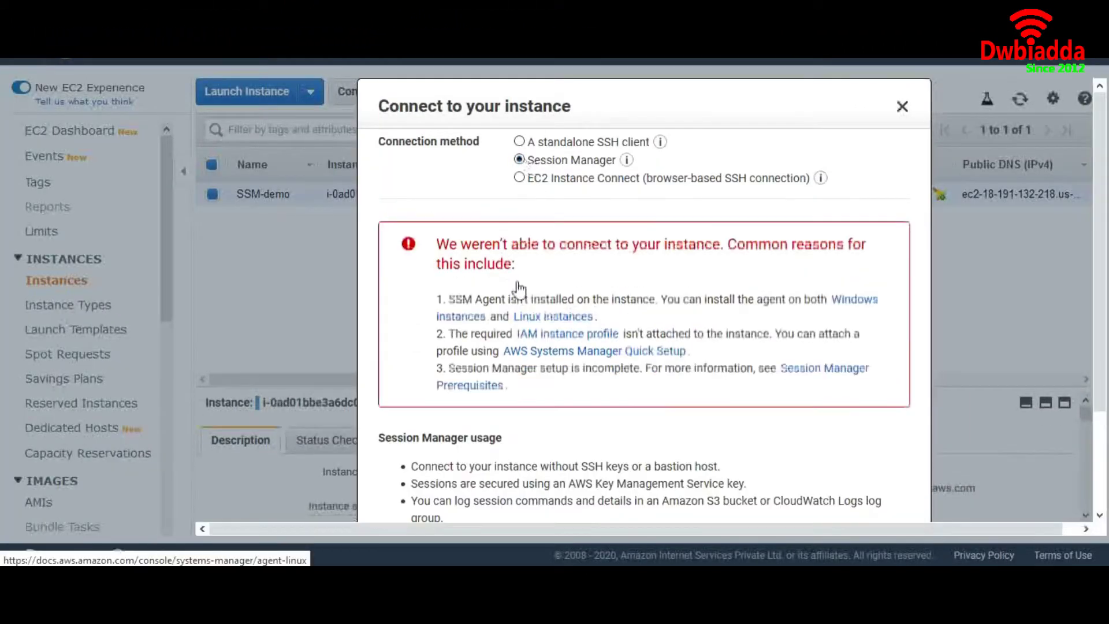
scroll(591, 304, down, 1)
scroll(591, 304, down, 1)
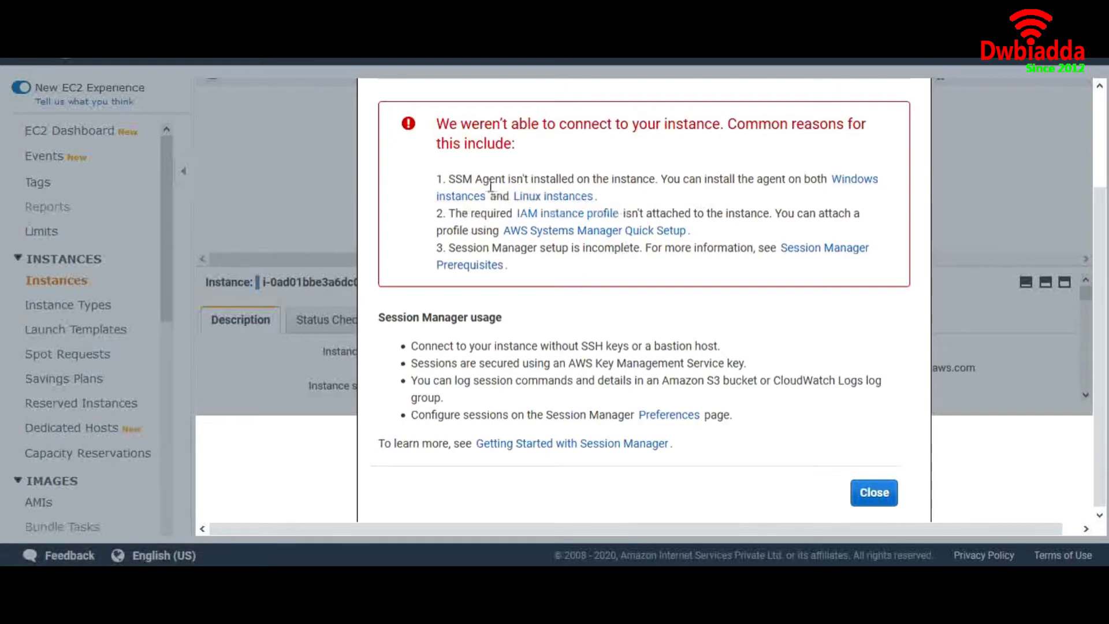
scroll(716, 358, down, 1)
click(871, 499)
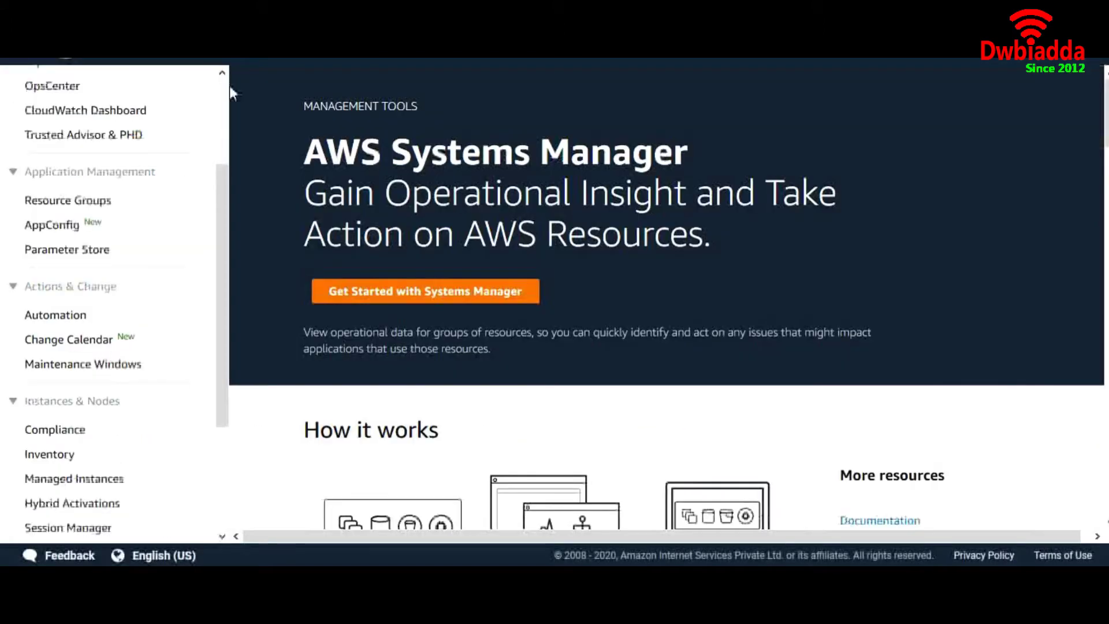
Step: Open Quick Setup in Systems Manager and review the default permission roles, setup options and target selection methods
drag(221, 179, 212, 107)
click(78, 139)
scroll(620, 370, down, 3)
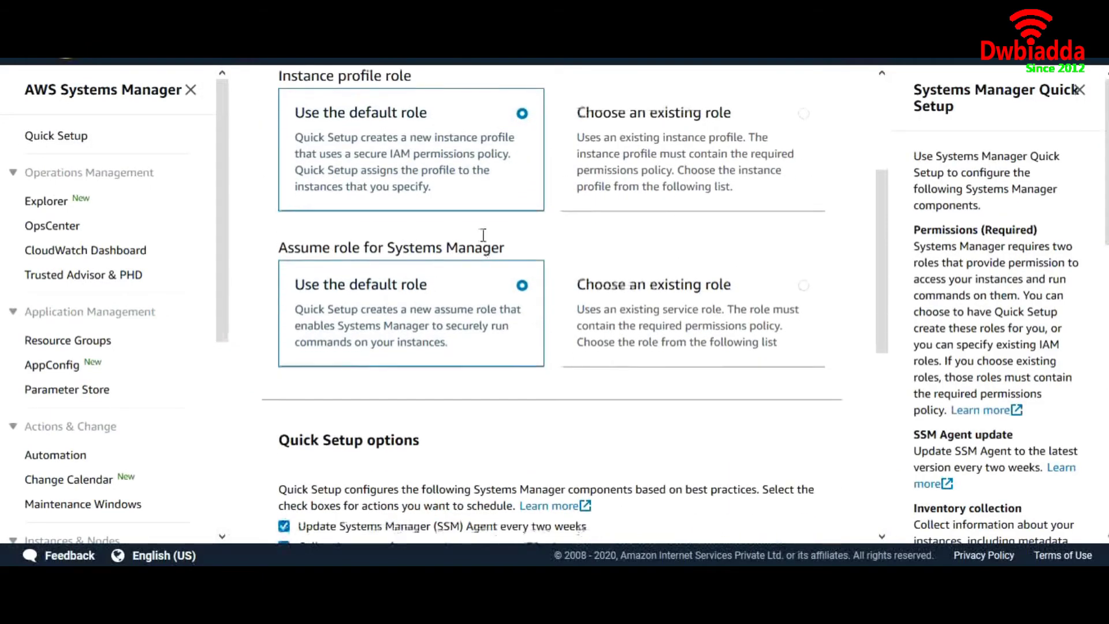
scroll(483, 235, up, 2)
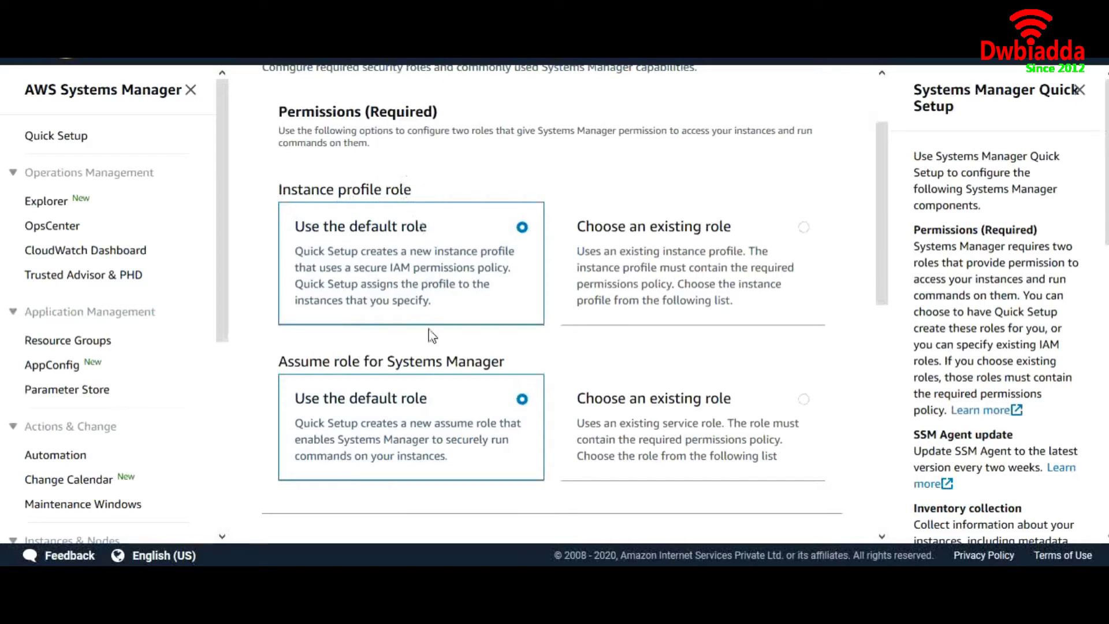
scroll(426, 368, down, 2)
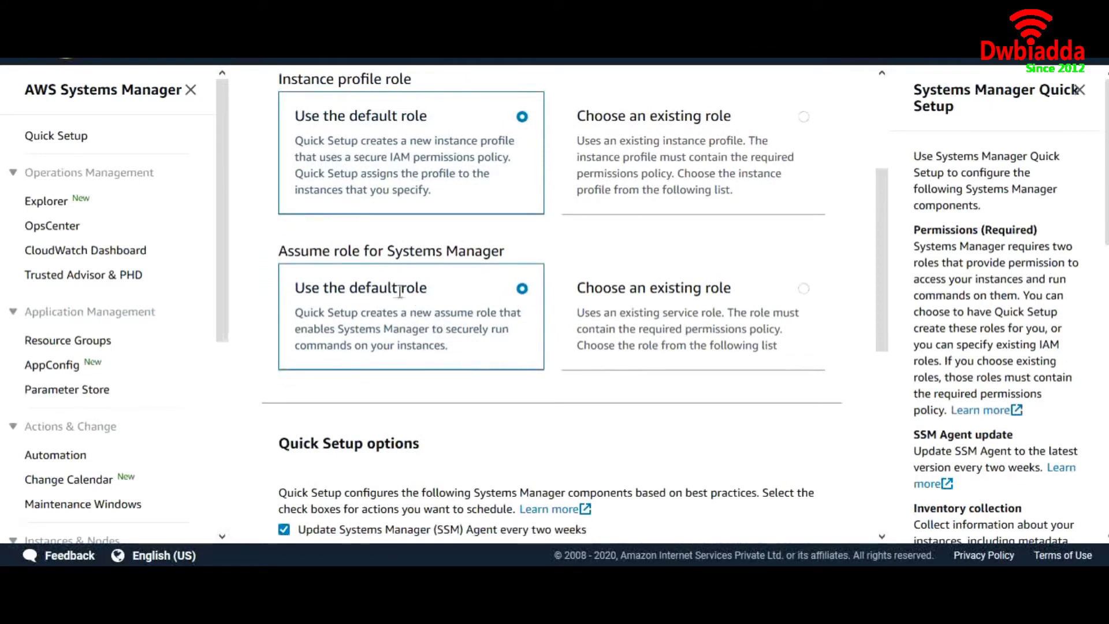
scroll(487, 400, down, 7)
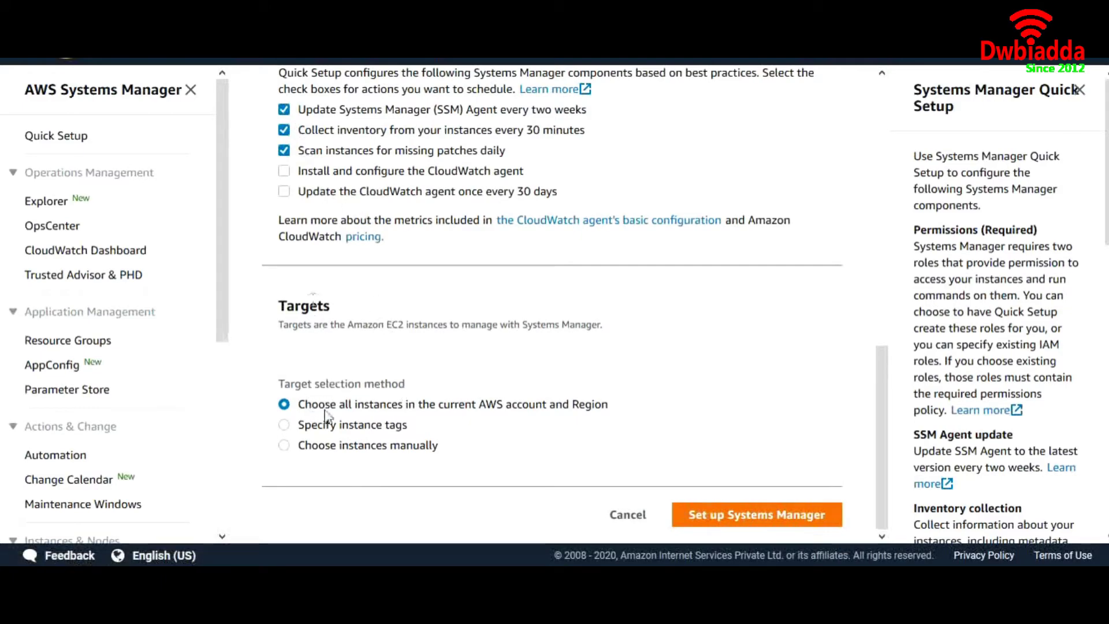
scroll(364, 272, up, 8)
scroll(362, 273, down, 8)
Step: Target instances by the tag name with value ssm-demo and set up Systems Manager with the default roles and options
click(284, 446)
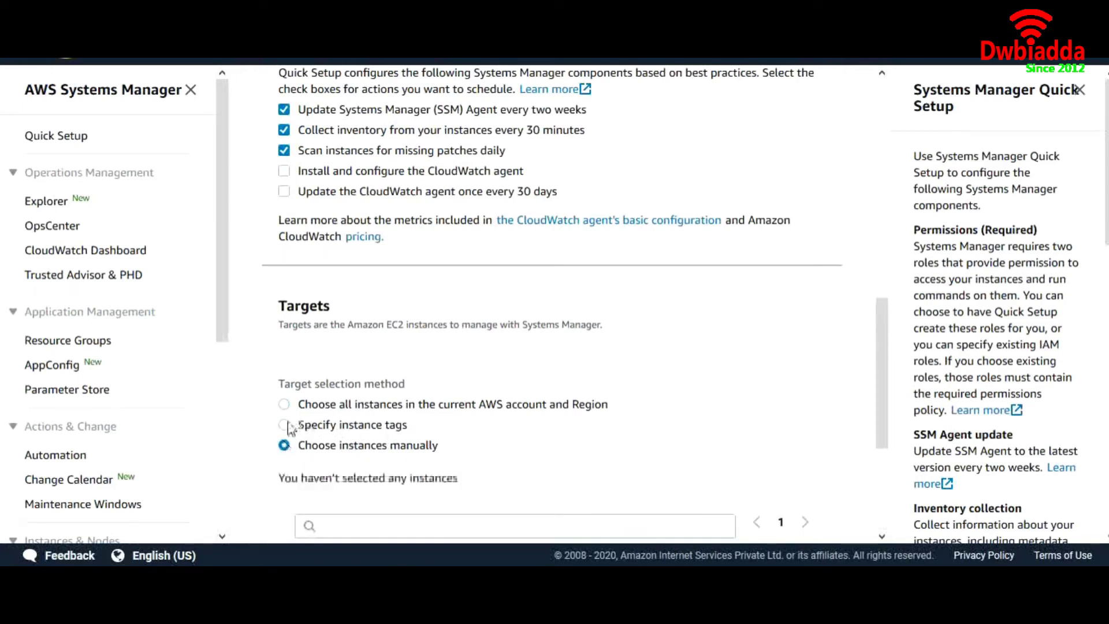
click(287, 425)
scroll(370, 439, down, 2)
click(368, 447)
text(name)
key(Tab)
text(ssm-demo)
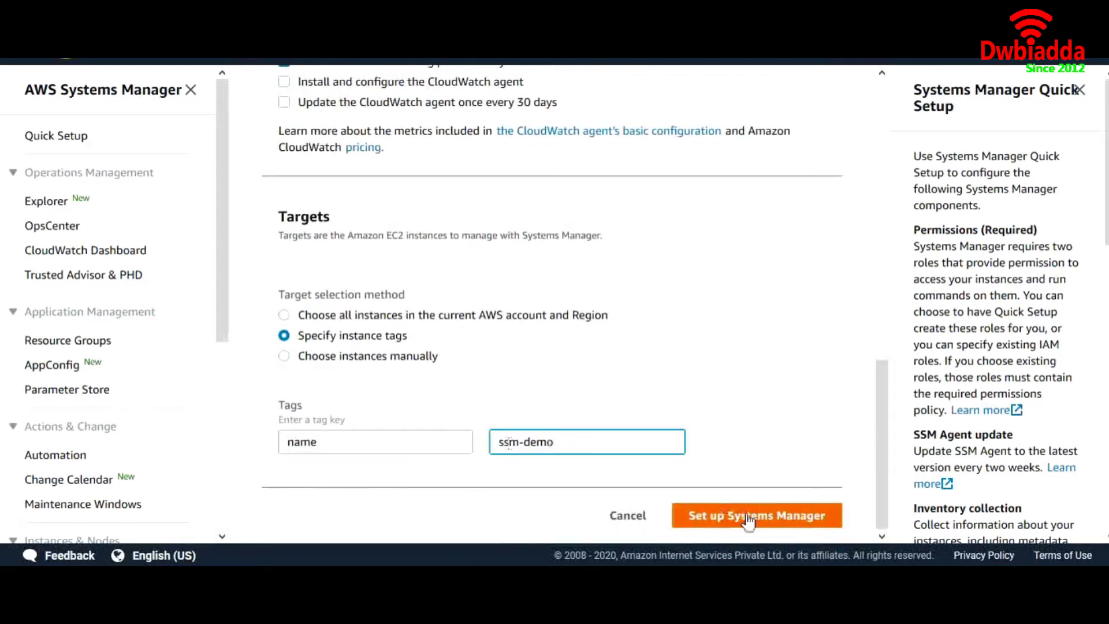
click(754, 516)
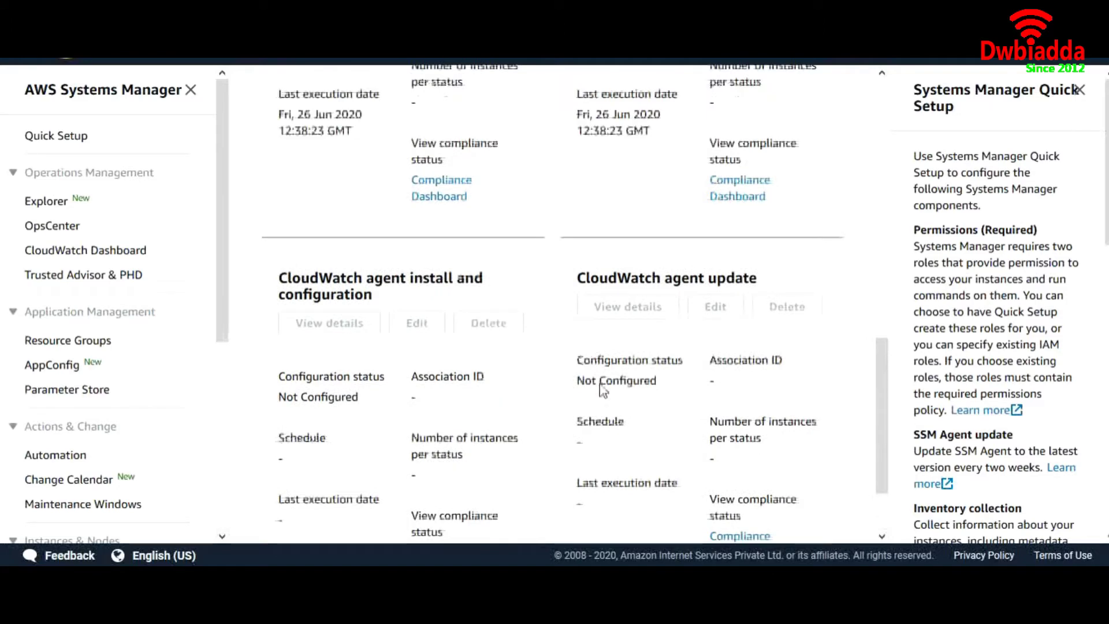
Step: Review the Quick Setup results for managed instances, inventory collection, SSM Agent configuration and patch compliance scanning
scroll(569, 370, up, 3)
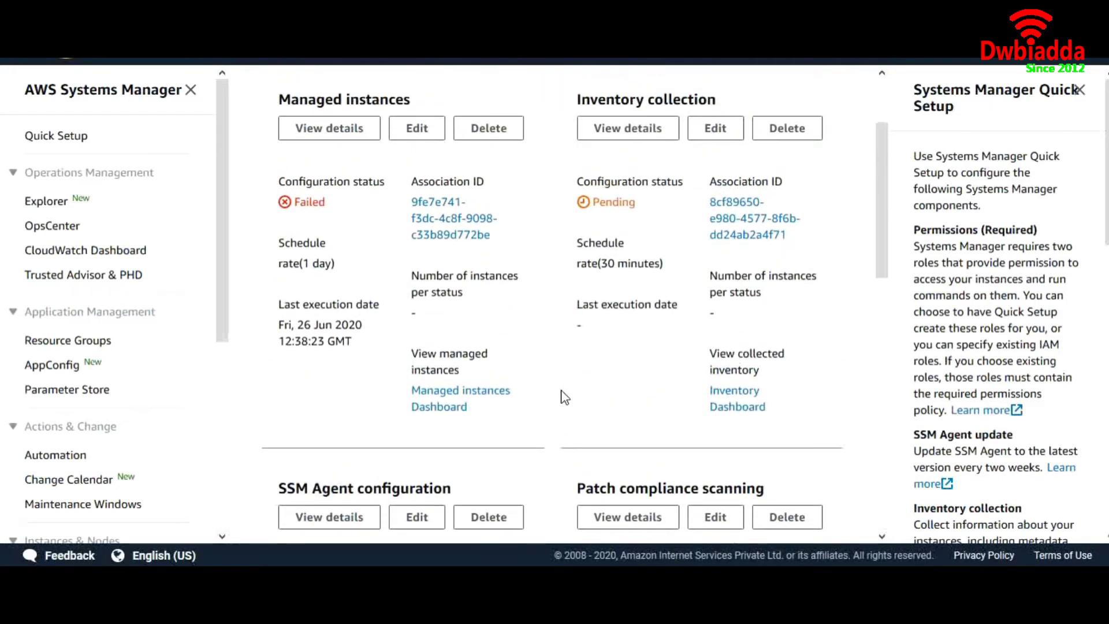
scroll(564, 396, down, 6)
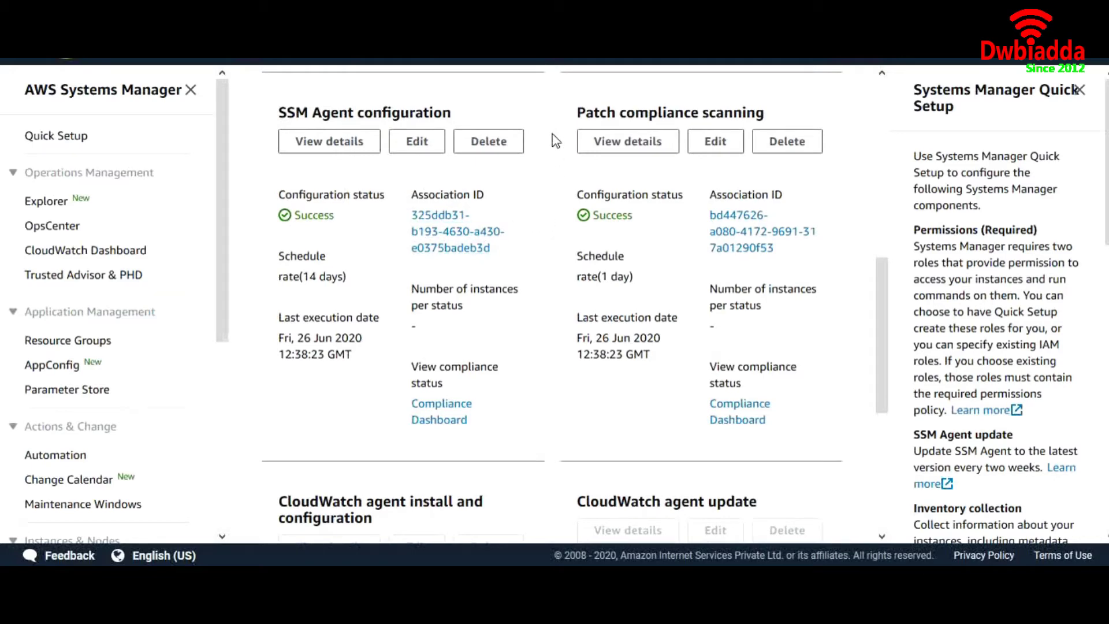
scroll(560, 228, up, 6)
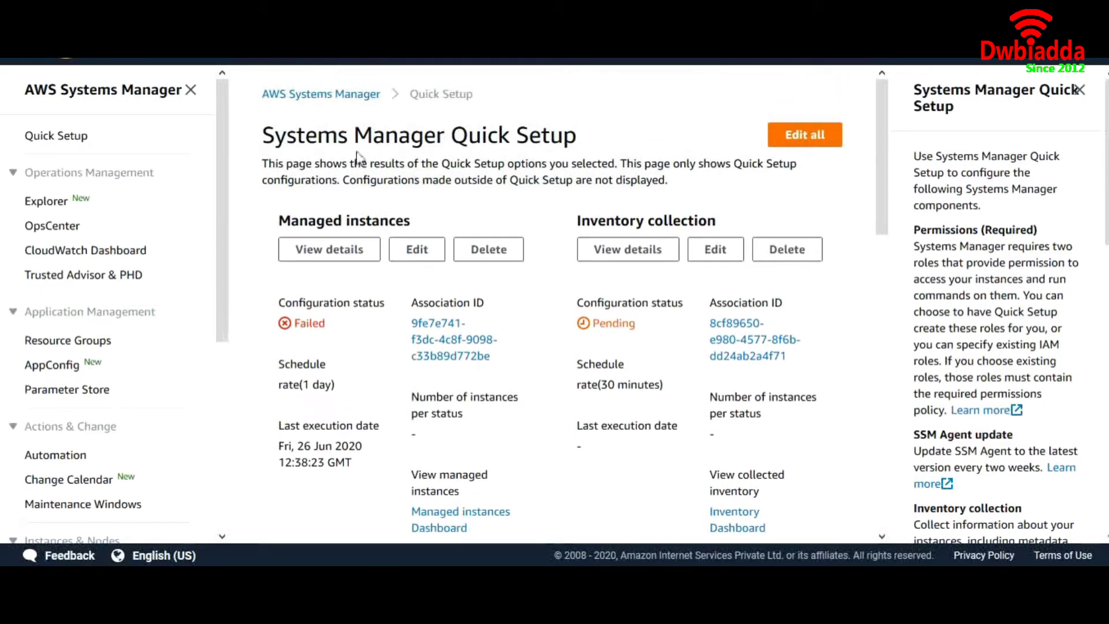
Step: Return to the EC2 instances list, refresh it, and check the Session Manager connection method for SSM-demo again
click(316, 96)
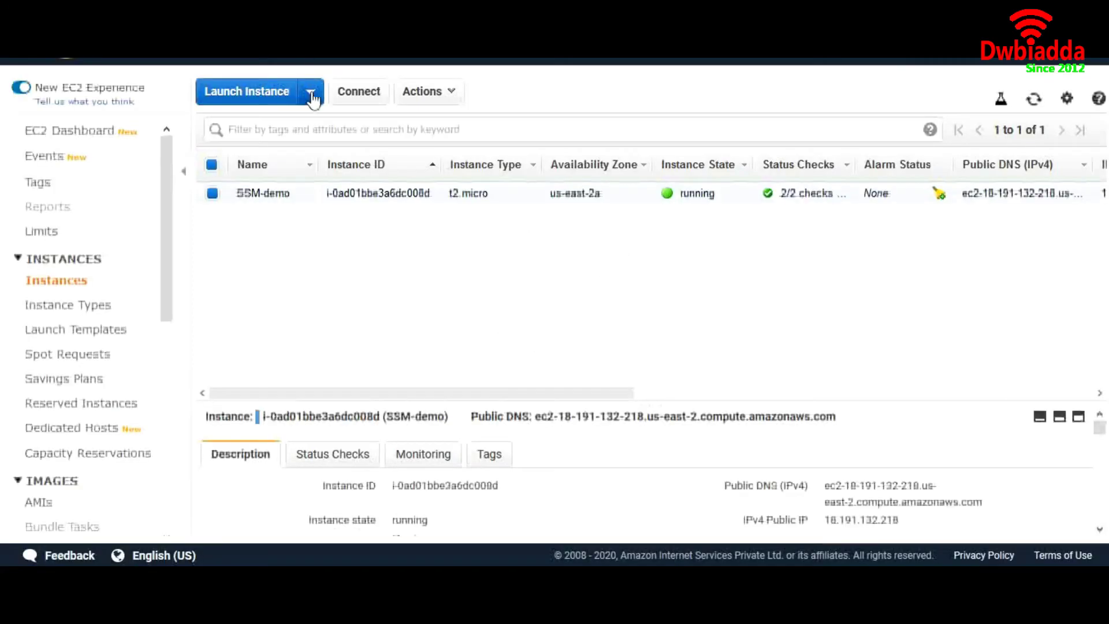
click(1034, 104)
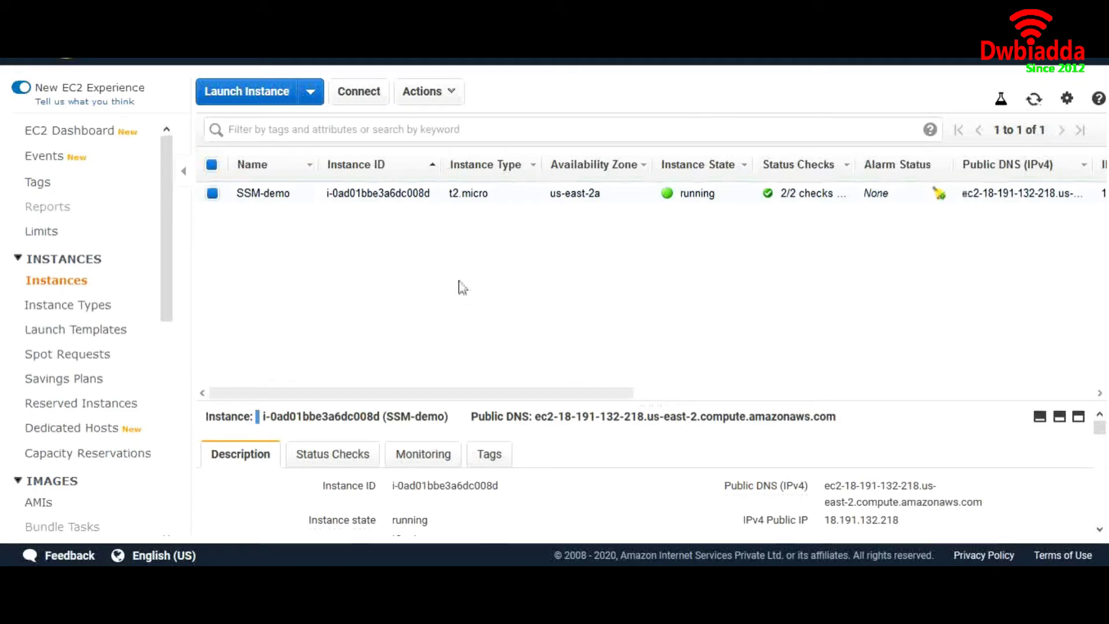
click(357, 96)
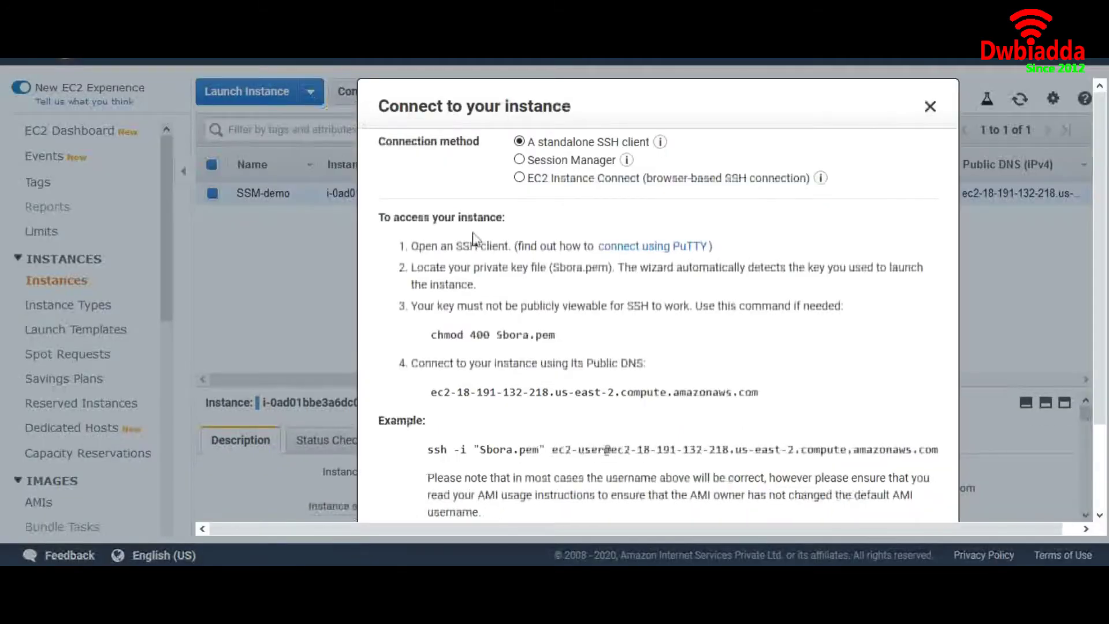
click(519, 161)
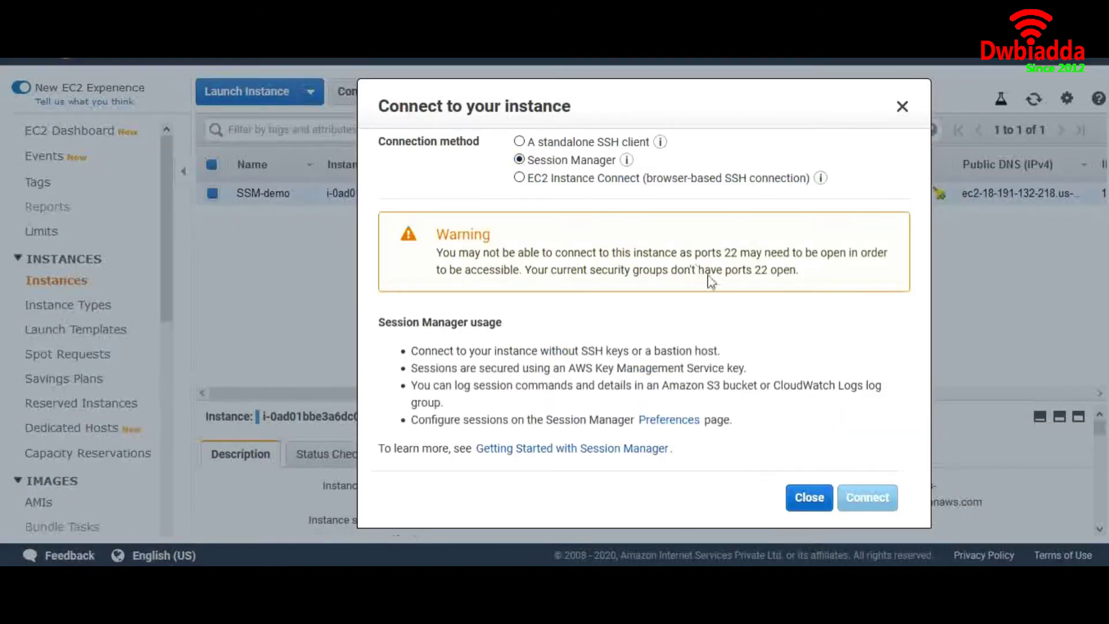
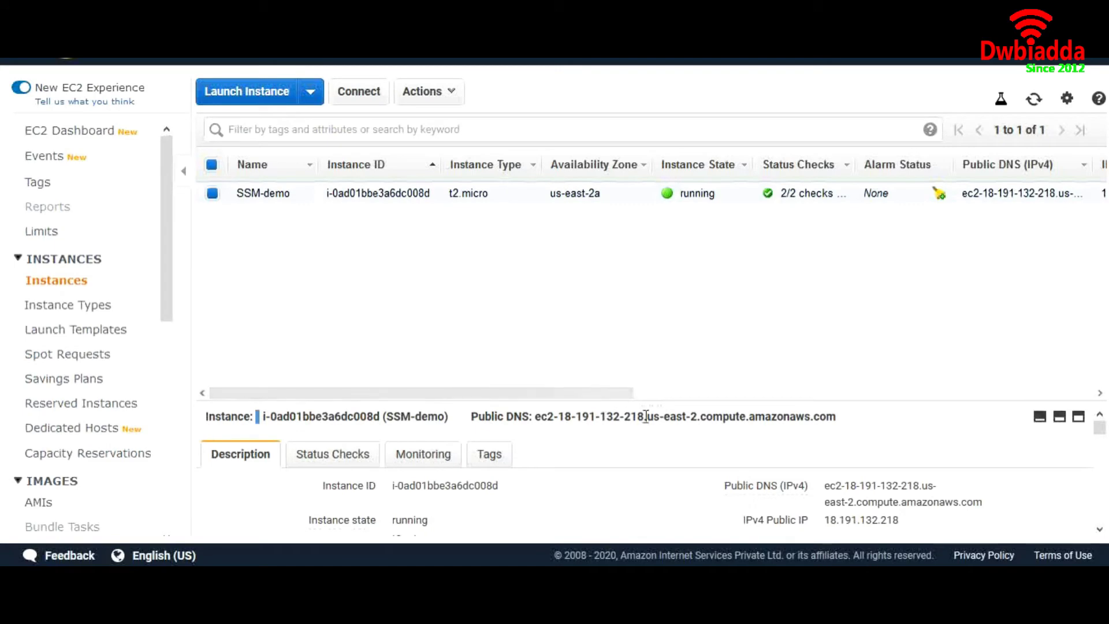
Step: Open the inbound rules of SSM-demo's security group launch-wizard-1 for editing
drag(651, 401, 651, 233)
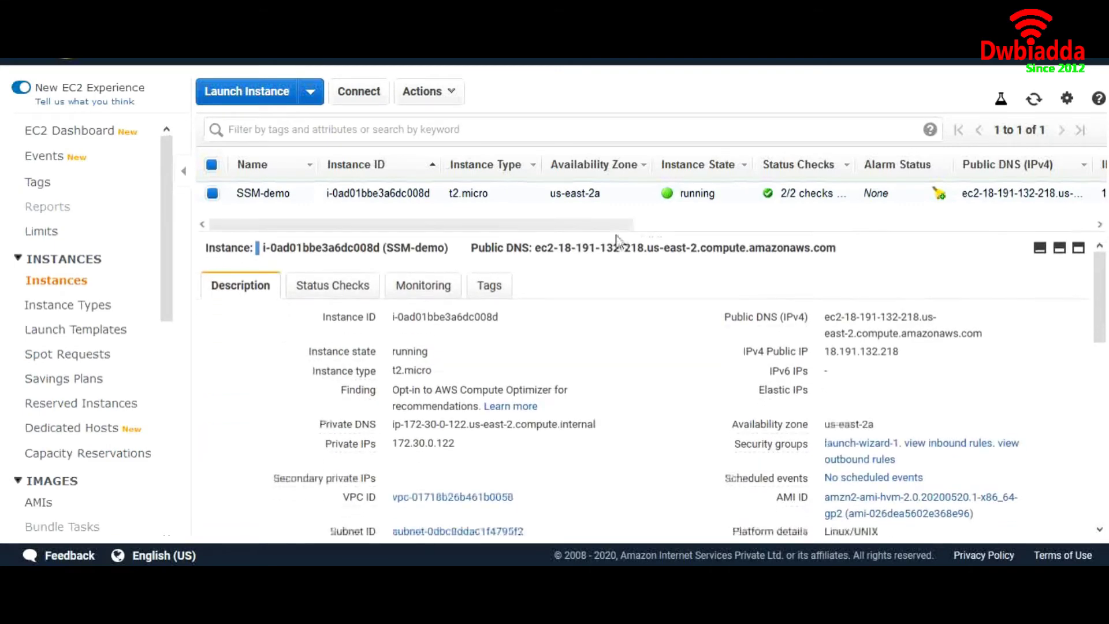
click(853, 444)
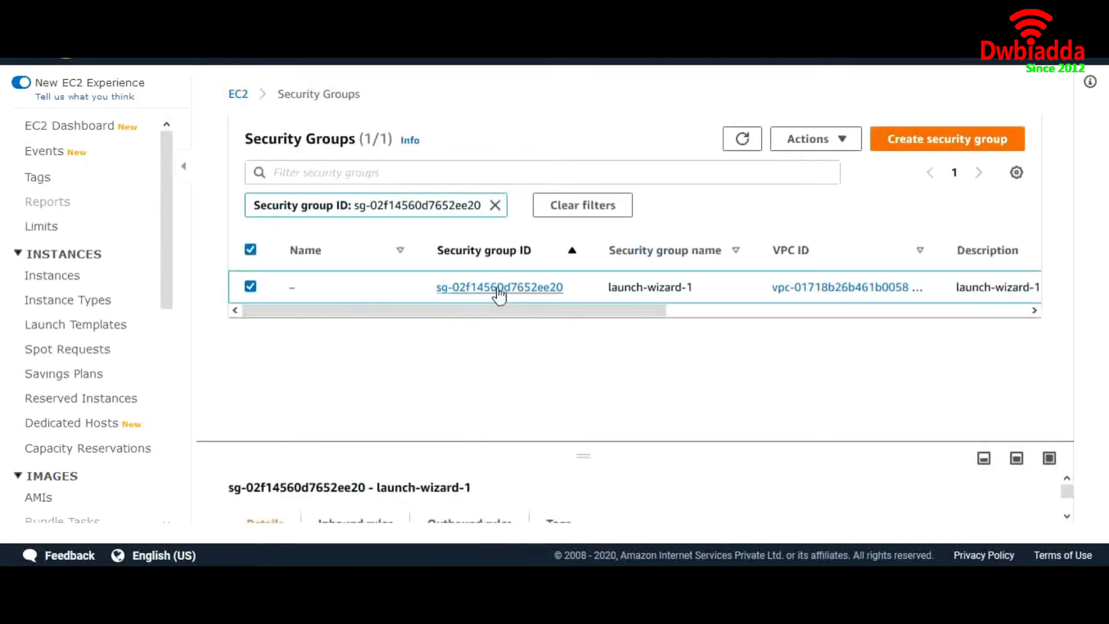
click(498, 289)
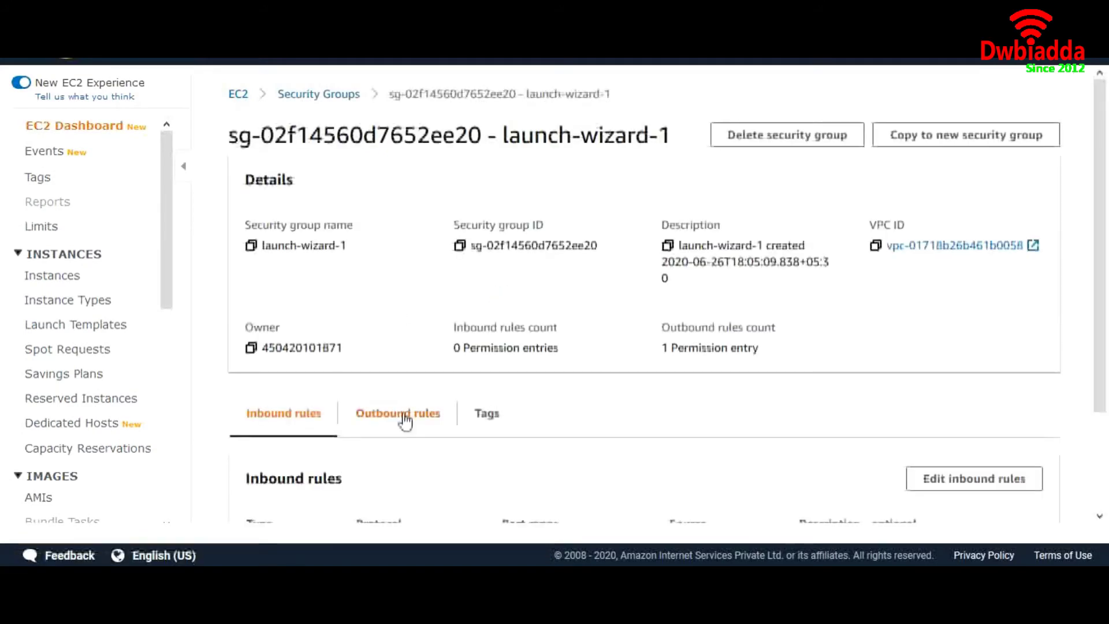
scroll(403, 420, down, 2)
click(957, 370)
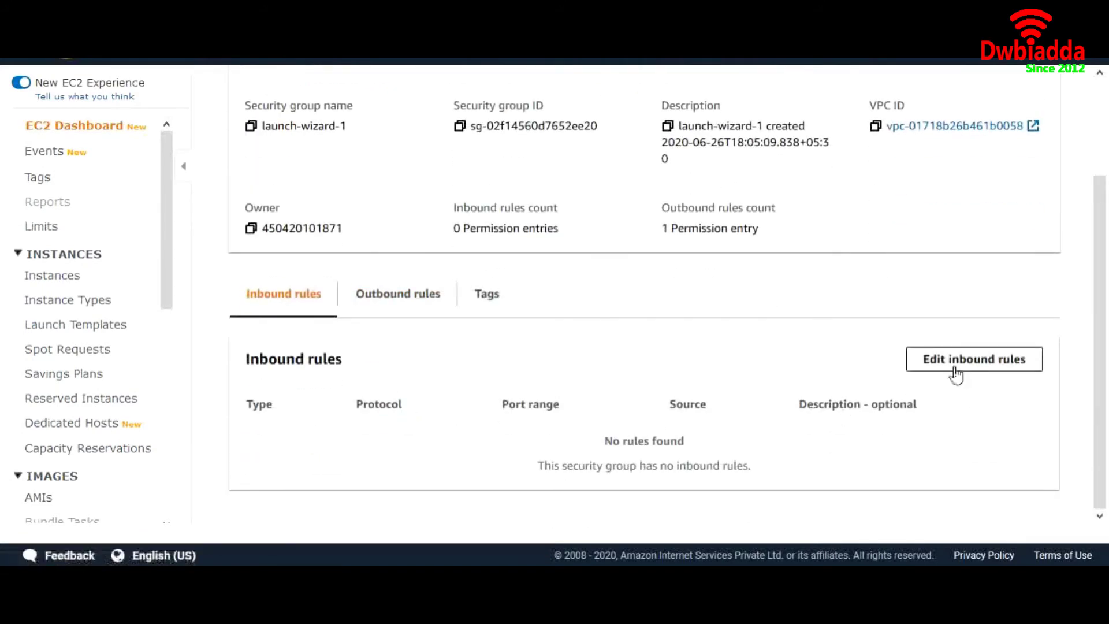
Step: Add an inbound HTTP rule with its source set to Anywhere and save the security group rules
click(119, 327)
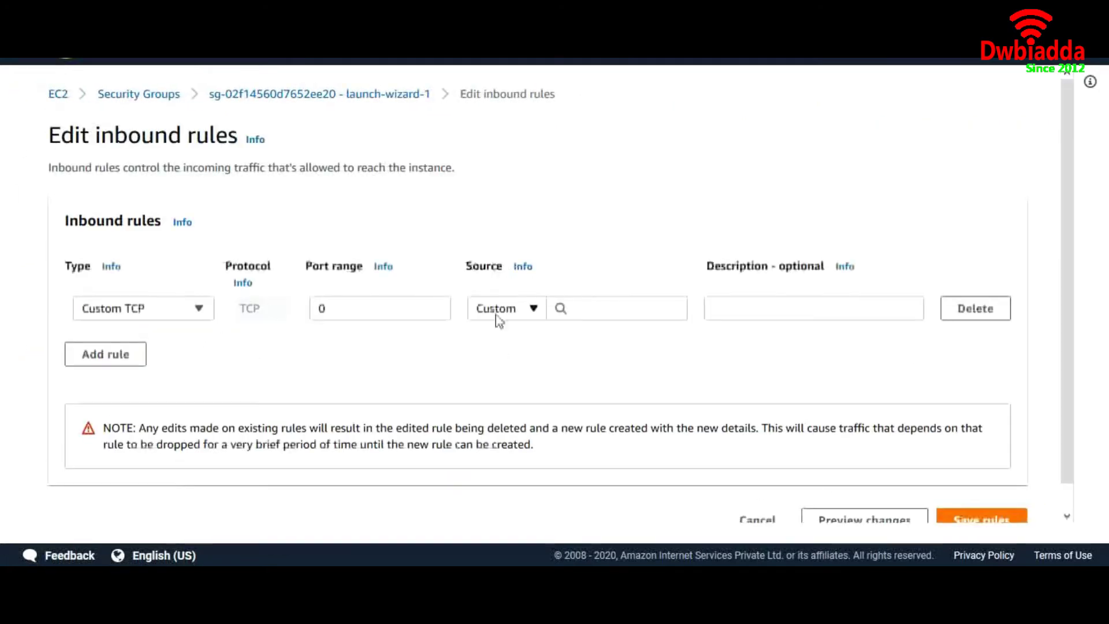
click(497, 315)
click(505, 357)
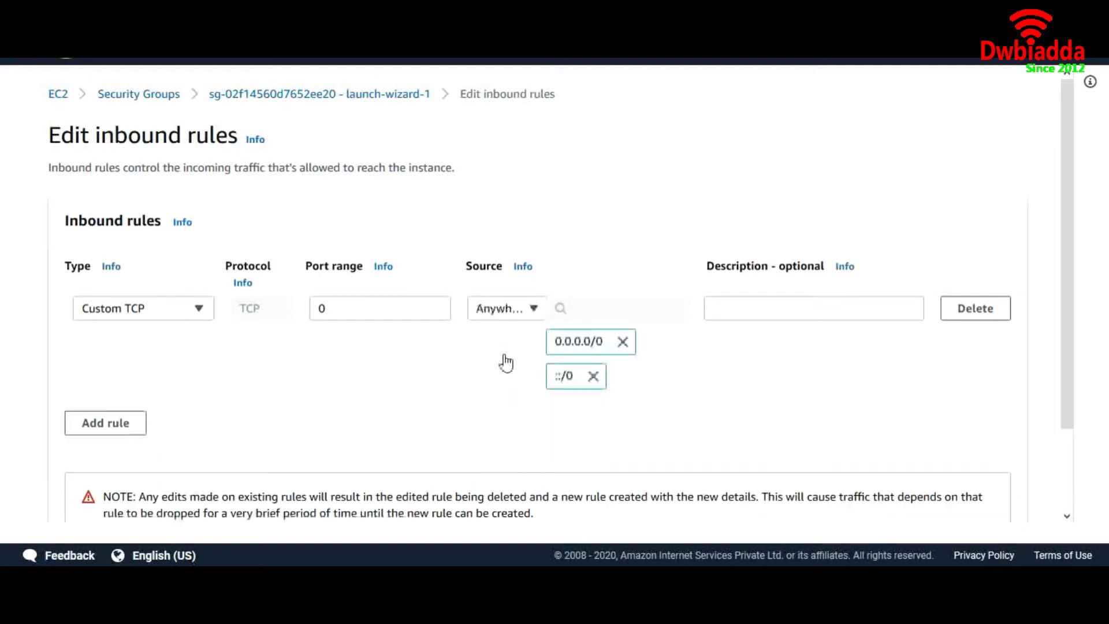
click(188, 312)
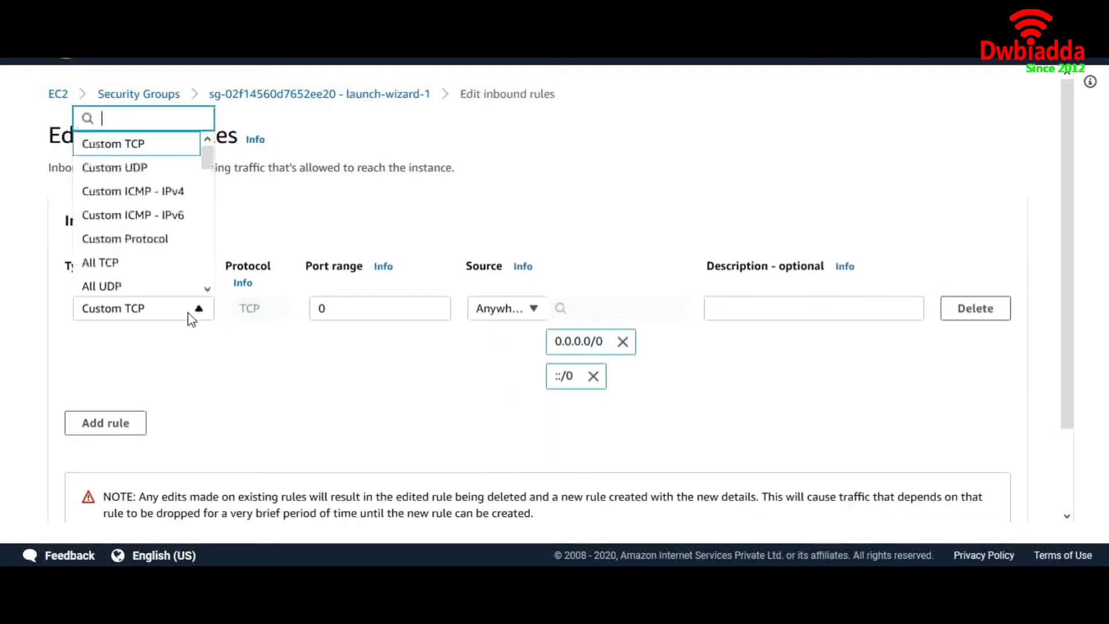
scroll(165, 286, down, 4)
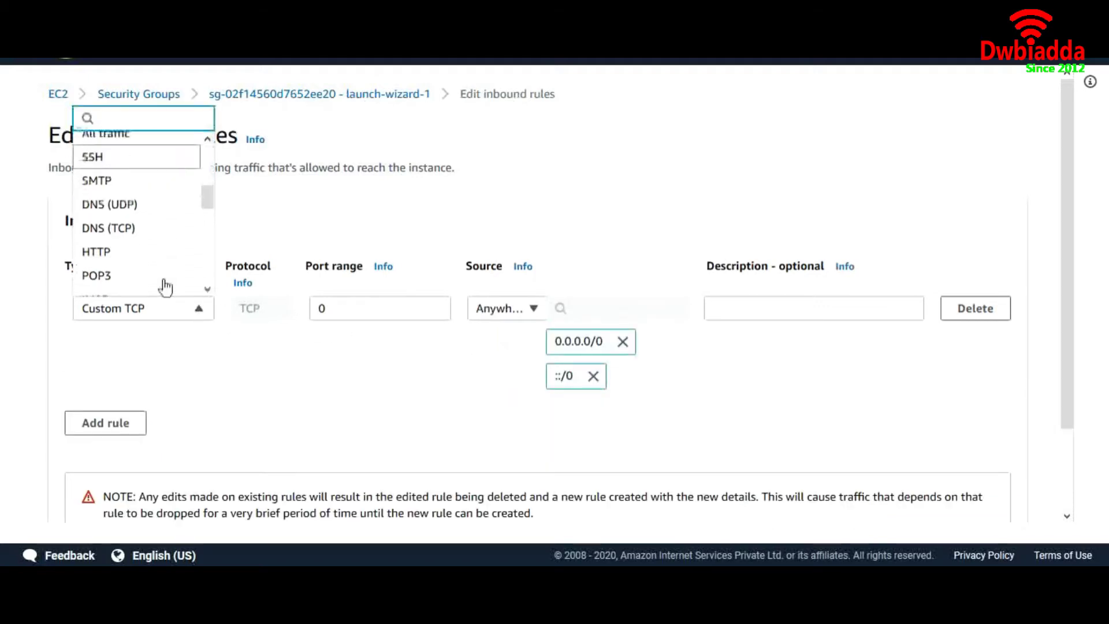
click(148, 256)
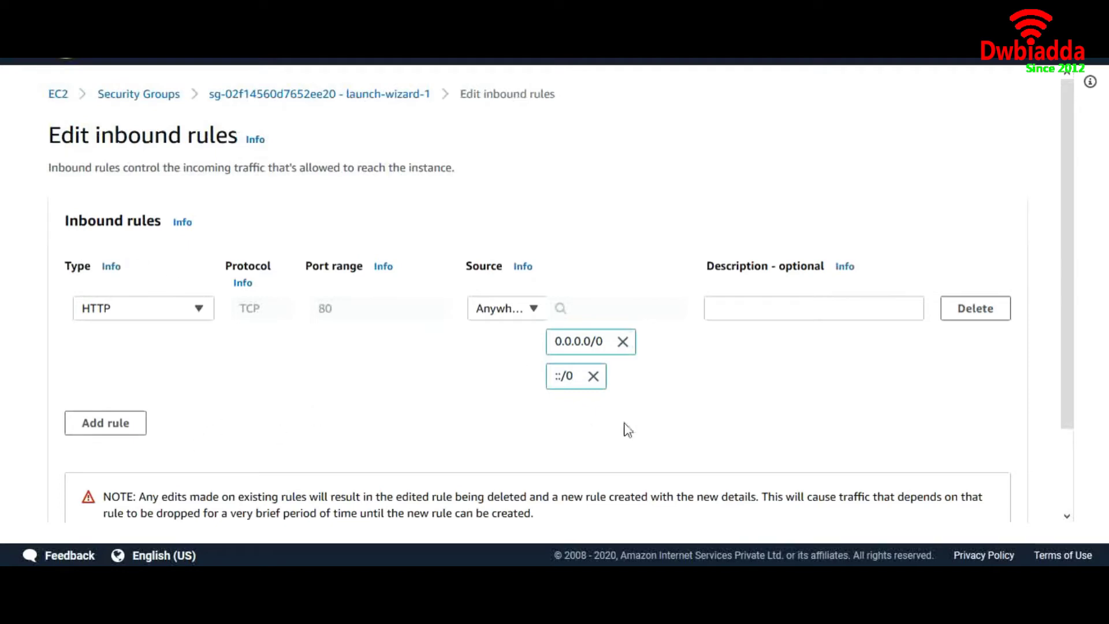
scroll(624, 428, down, 2)
click(969, 497)
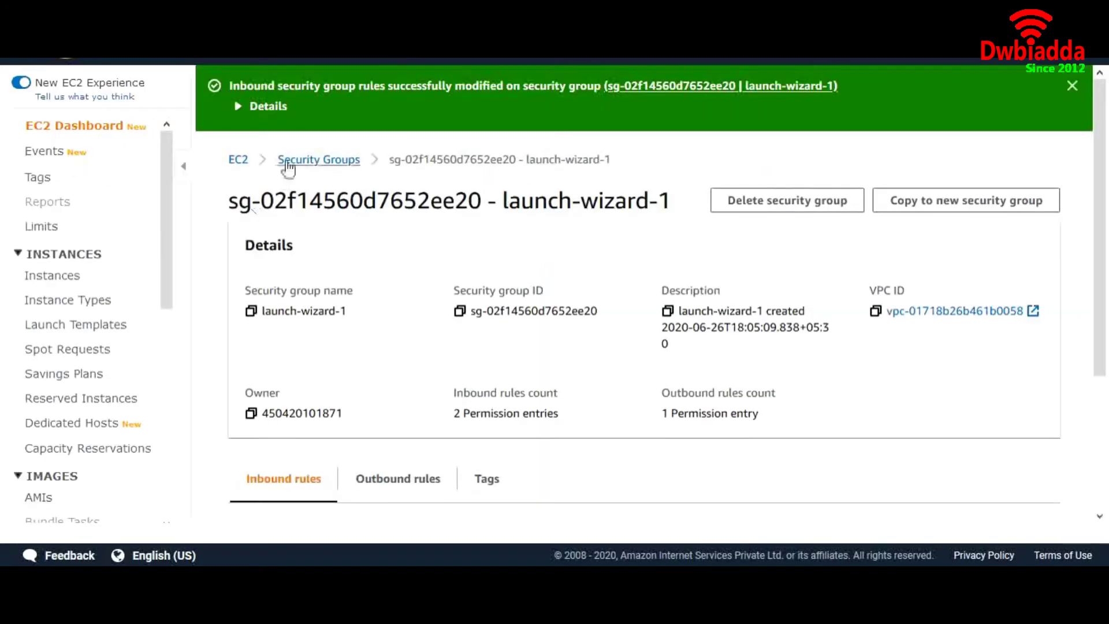
Step: Test SSM-demo's public IP 18.191.132.218 in a separate browser window, reload the page, and return to the EC2 instances list
click(238, 165)
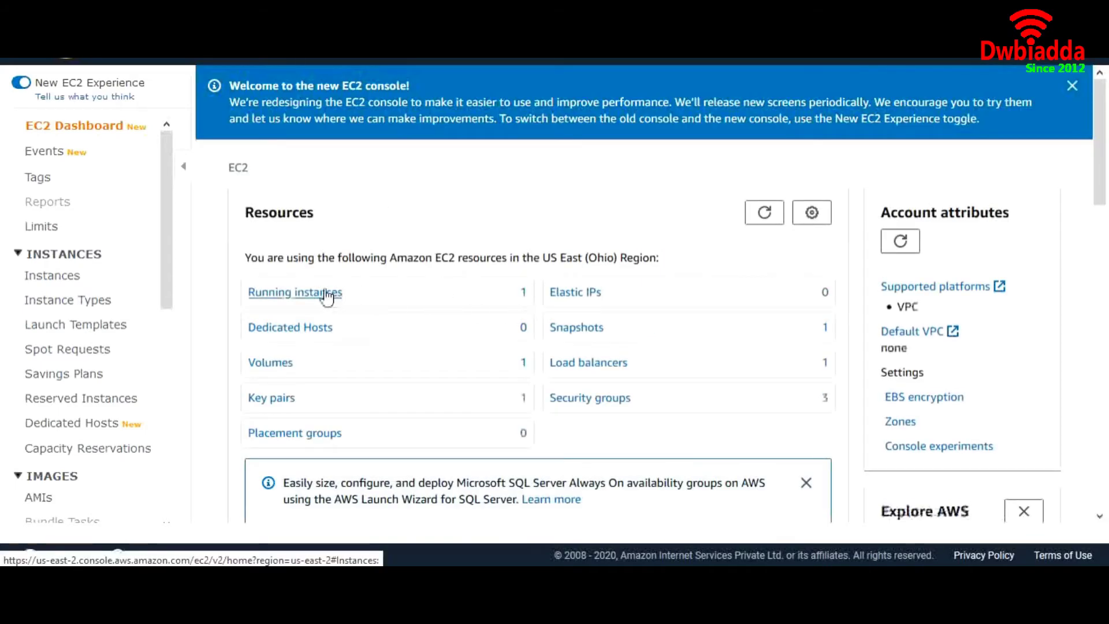
click(321, 291)
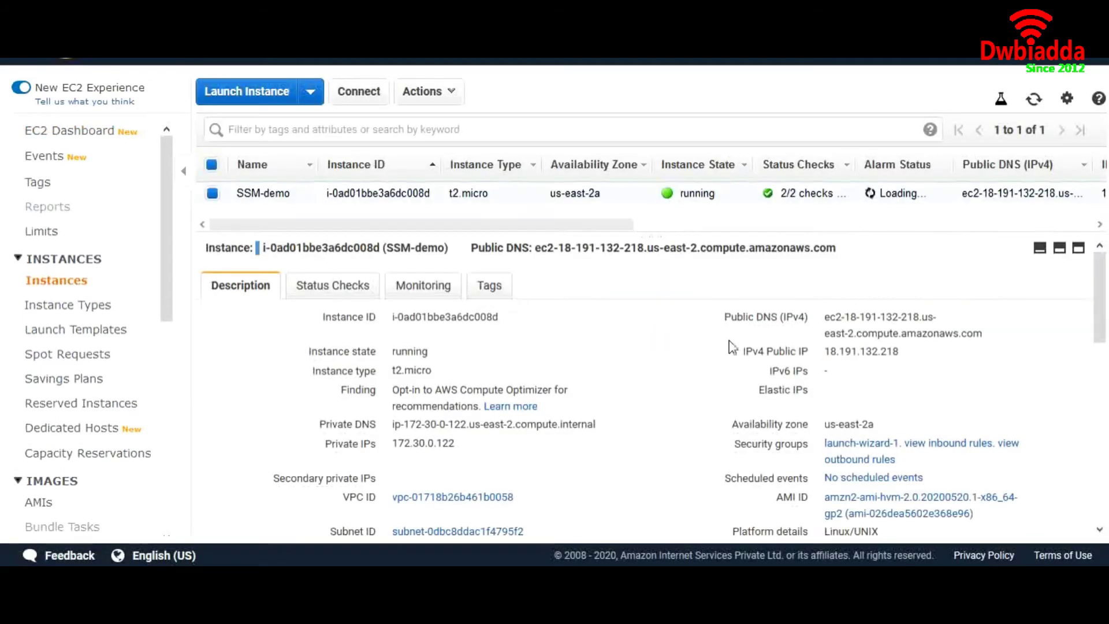
click(913, 353)
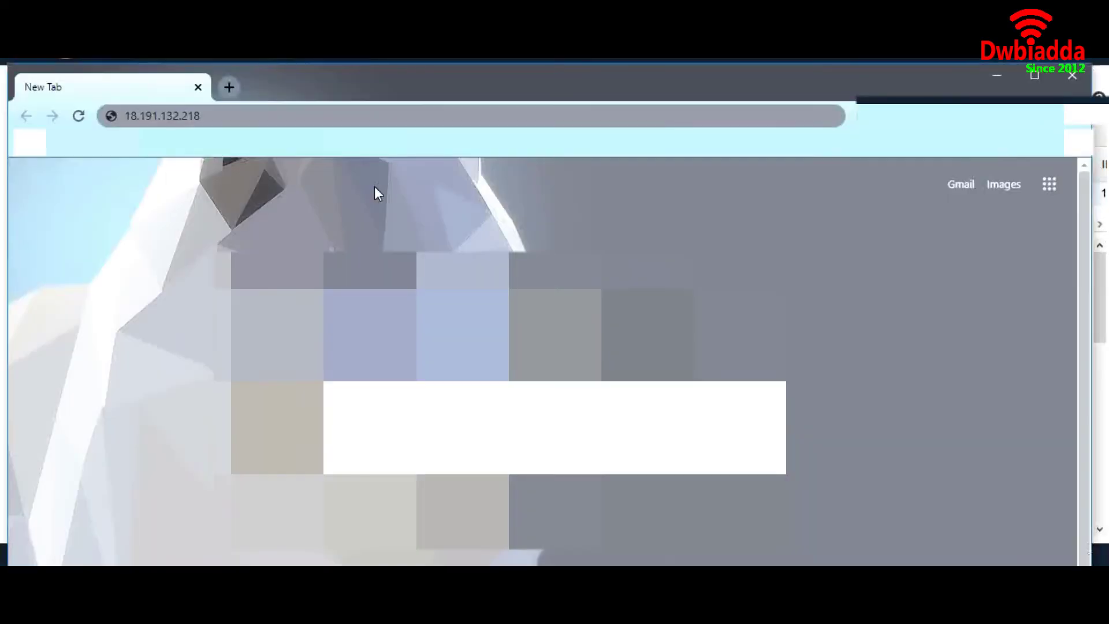
key(Return)
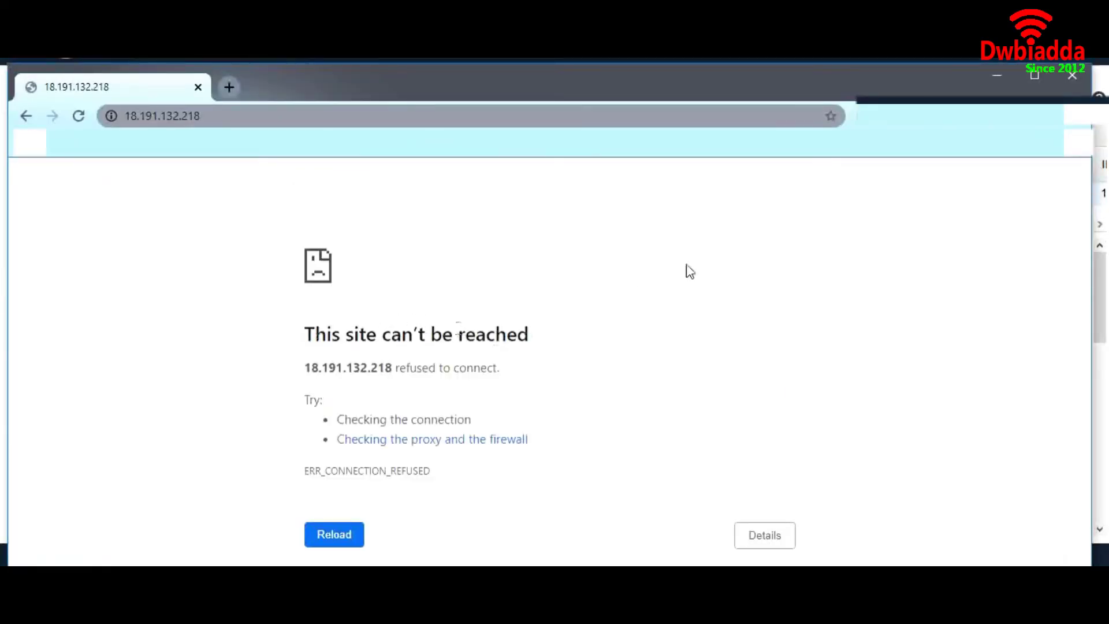
key(F5)
key(alt+Tab)
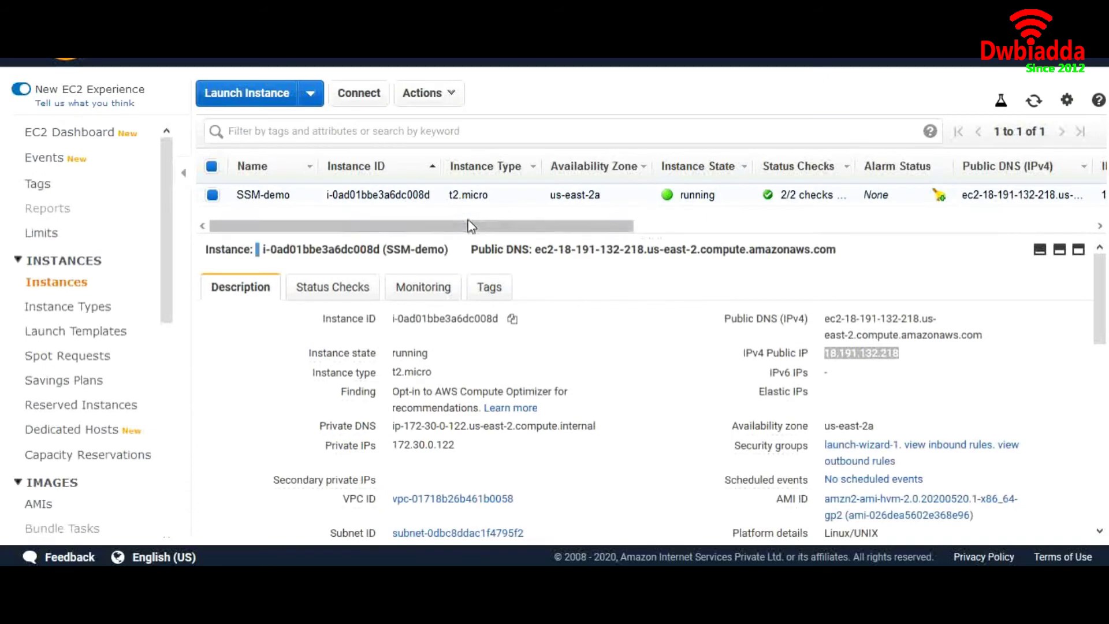
Step: Go to Run Command in AWS Systems Manager and start a new command
drag(453, 229, 431, 231)
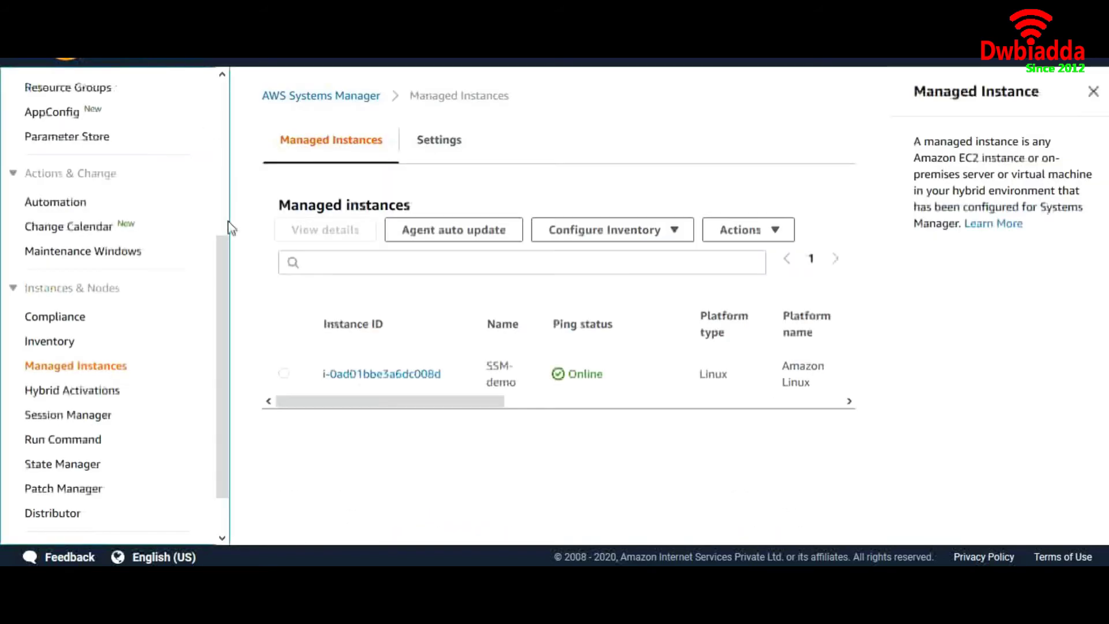
drag(219, 238, 222, 282)
click(78, 384)
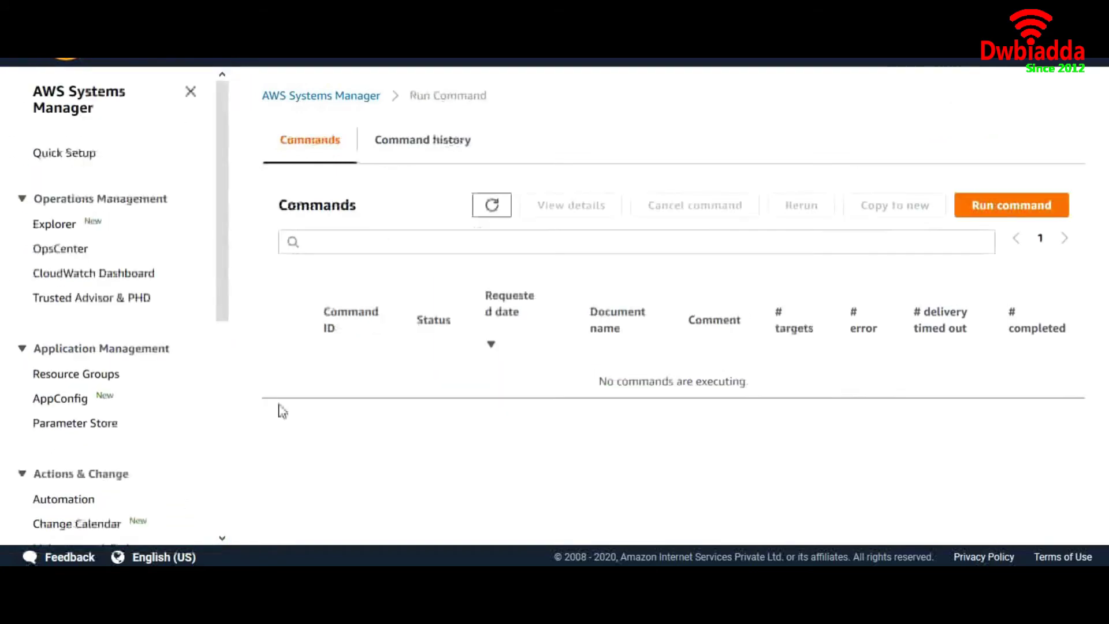
click(1011, 218)
Step: Examine the list of command documents available for the new command, including their owners and platform types
scroll(641, 334, down, 3)
scroll(646, 335, up, 1)
scroll(646, 336, down, 7)
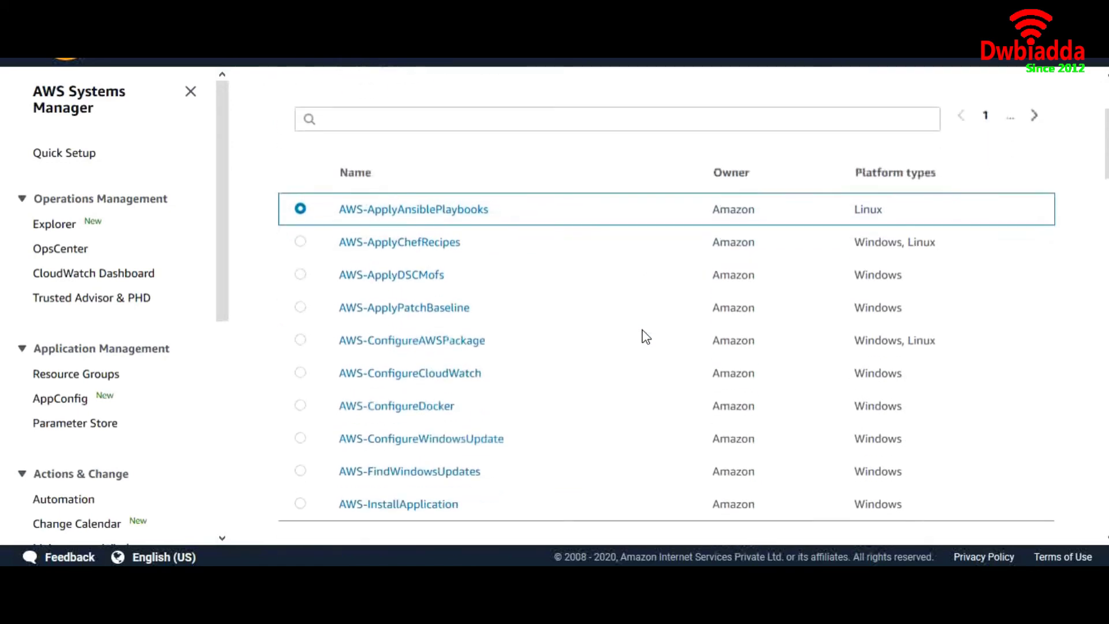
scroll(646, 335, up, 5)
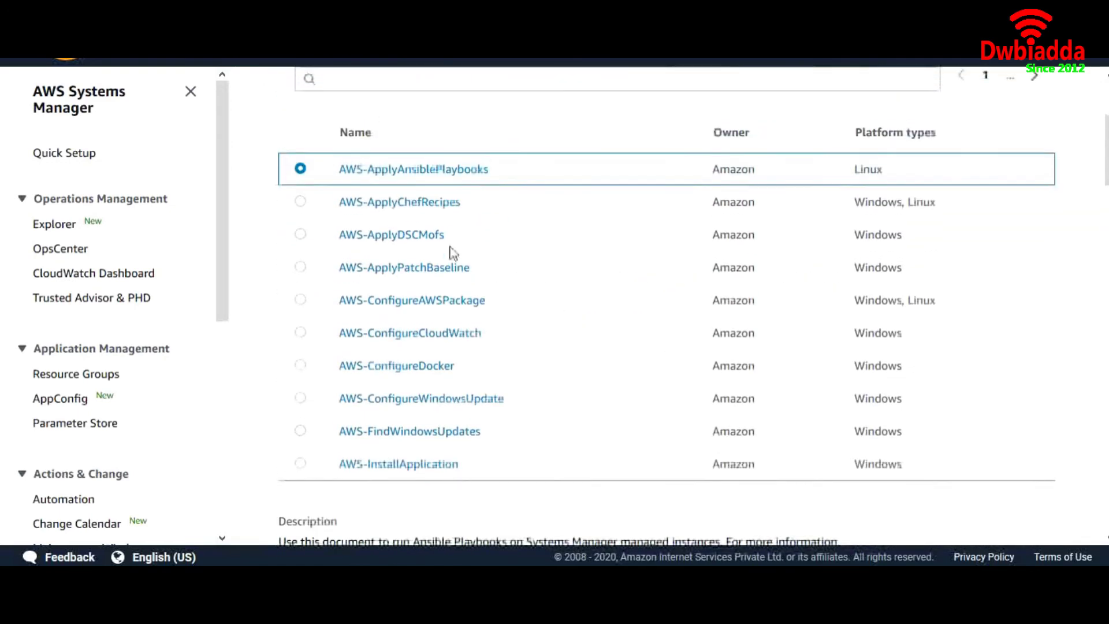
scroll(414, 227, up, 3)
scroll(414, 228, up, 1)
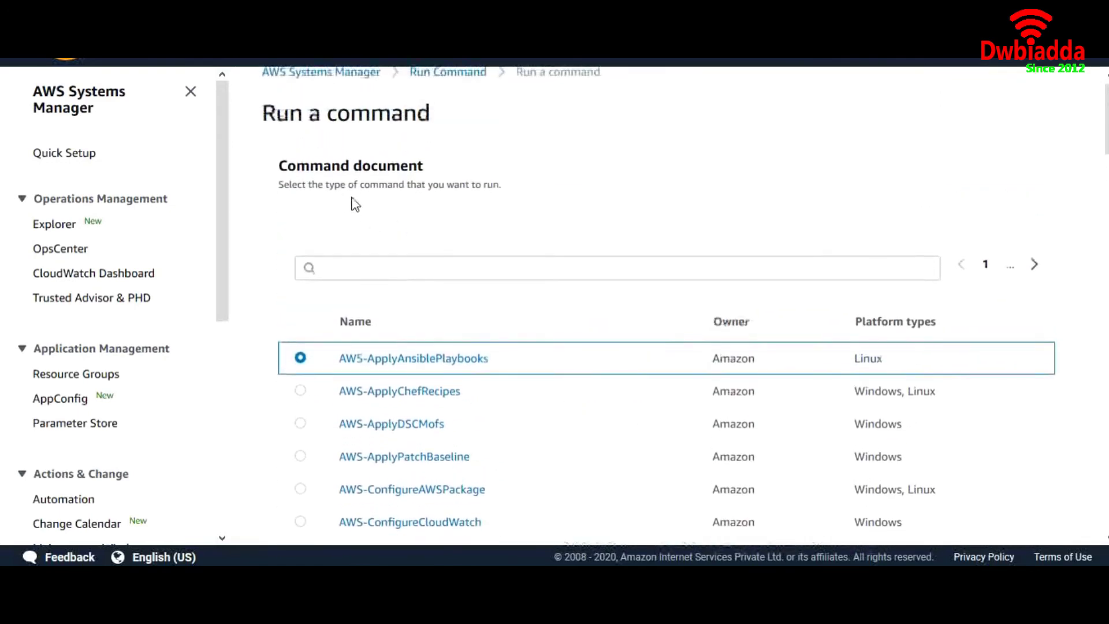
drag(279, 171, 432, 169)
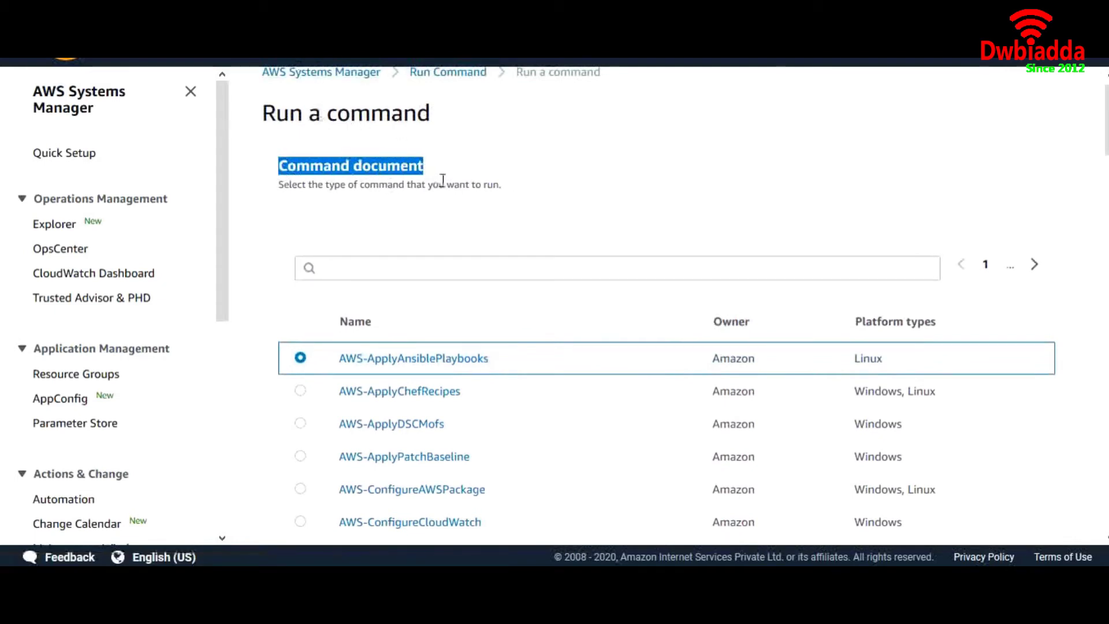
scroll(424, 452, down, 1)
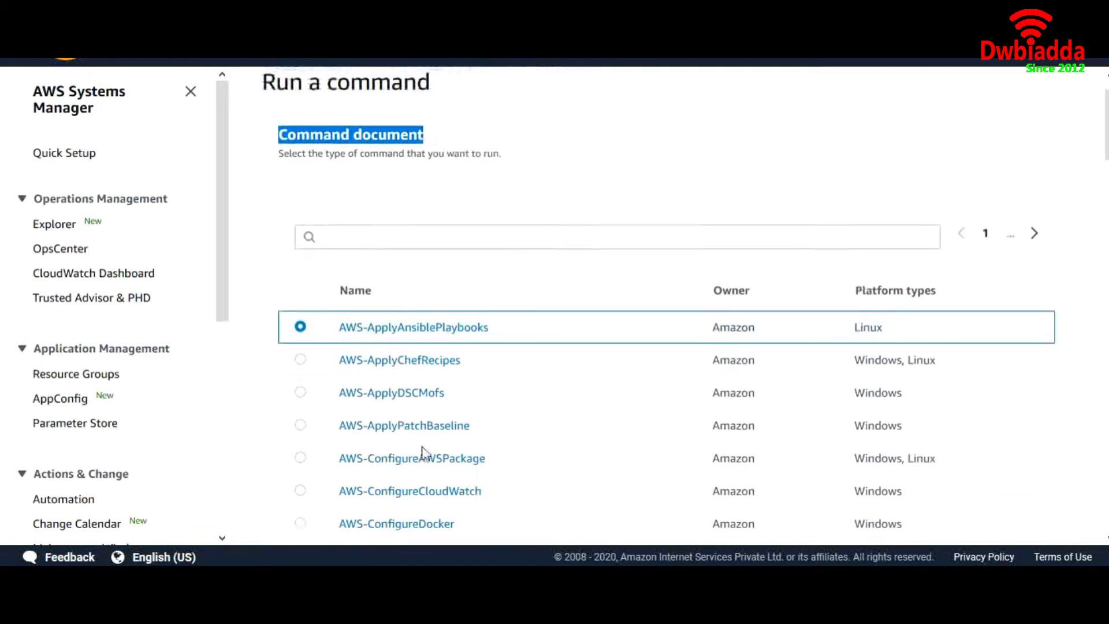
scroll(425, 452, down, 3)
scroll(410, 424, down, 2)
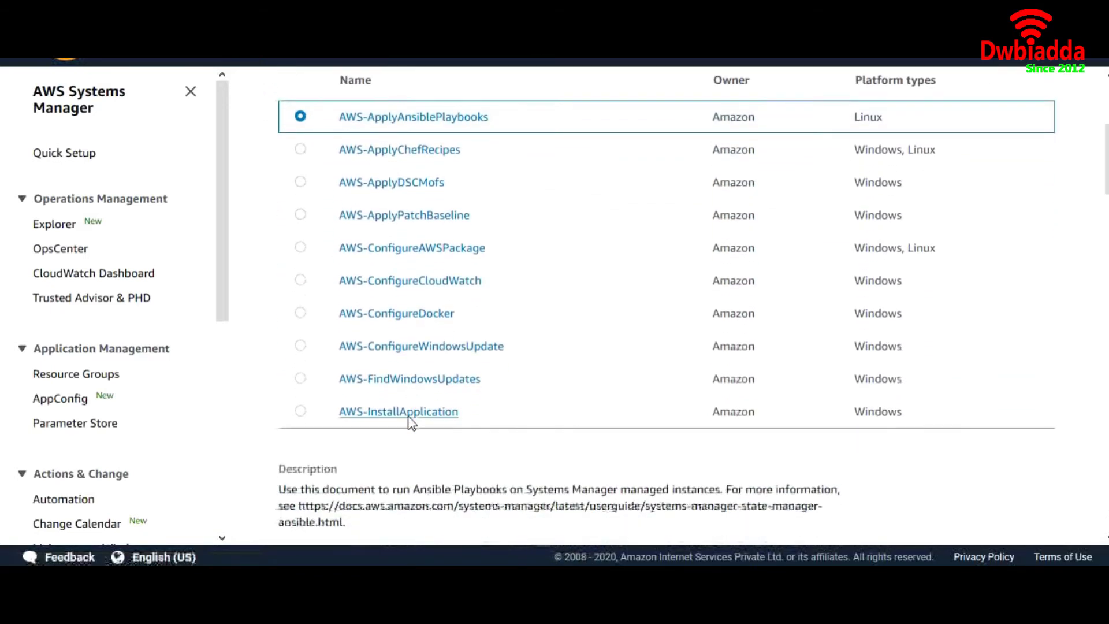
scroll(515, 391, down, 4)
scroll(518, 394, down, 3)
scroll(518, 394, up, 10)
scroll(516, 390, up, 2)
Step: Review the AWS-ApplyAnsiblePlaybooks parameters, target choices and output options, and return to the Run Command list without running anything
scroll(516, 388, down, 15)
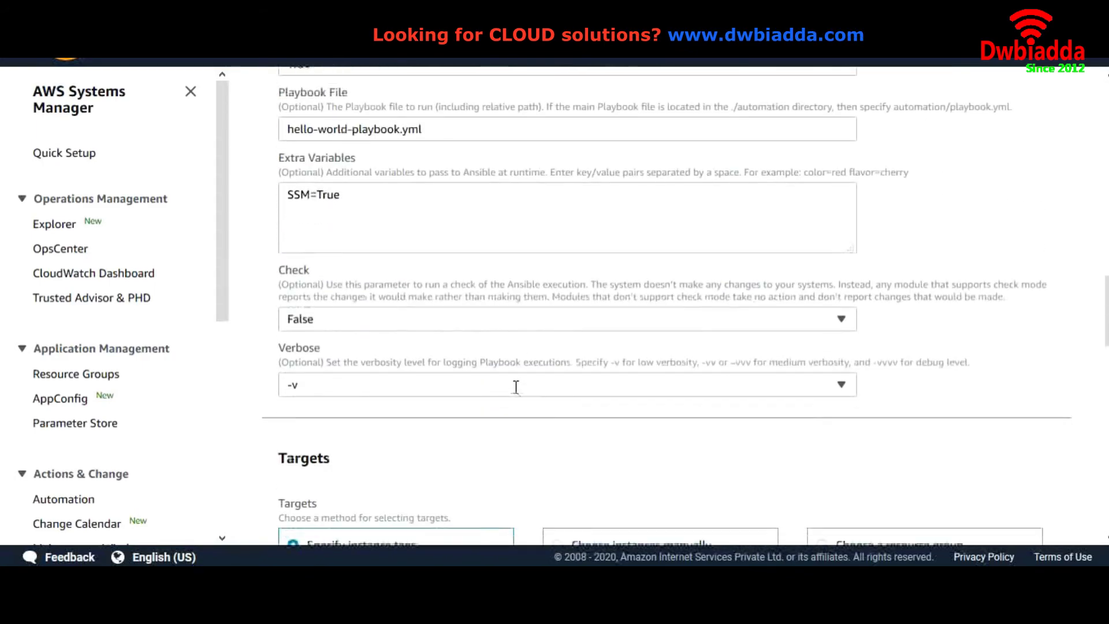
scroll(517, 391, down, 7)
scroll(518, 394, down, 6)
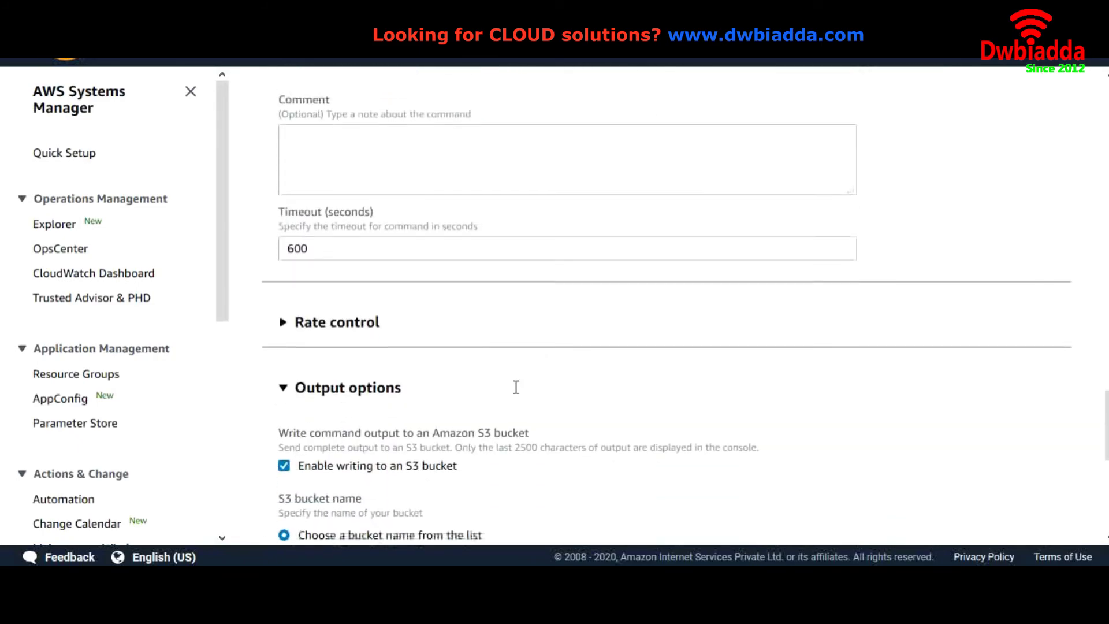
scroll(517, 395, down, 5)
scroll(517, 395, down, 3)
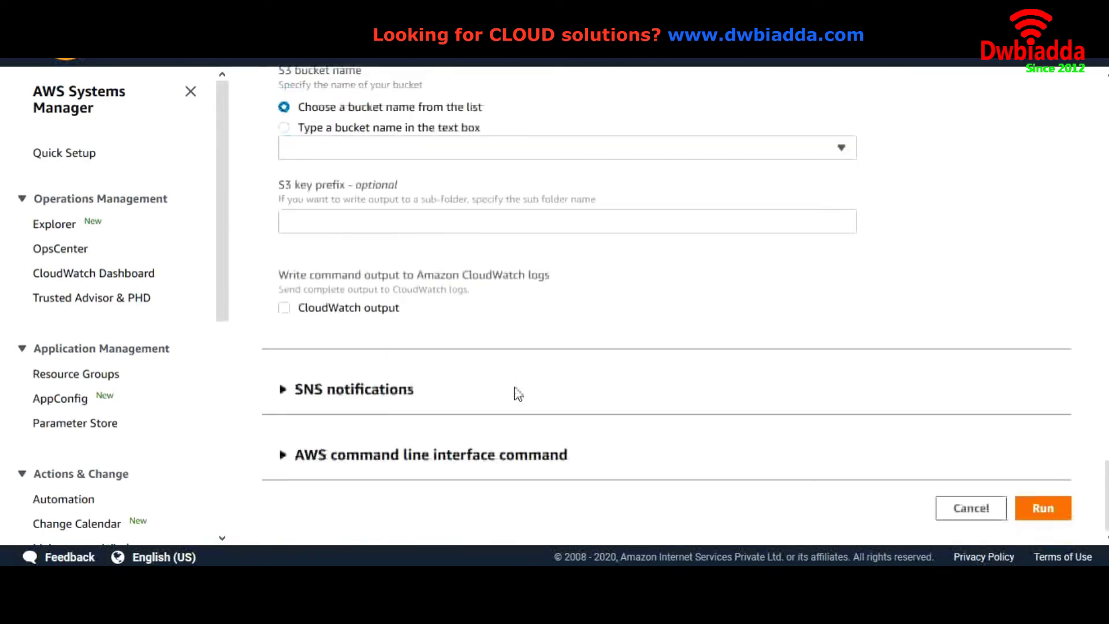
scroll(517, 395, up, 13)
scroll(516, 394, up, 15)
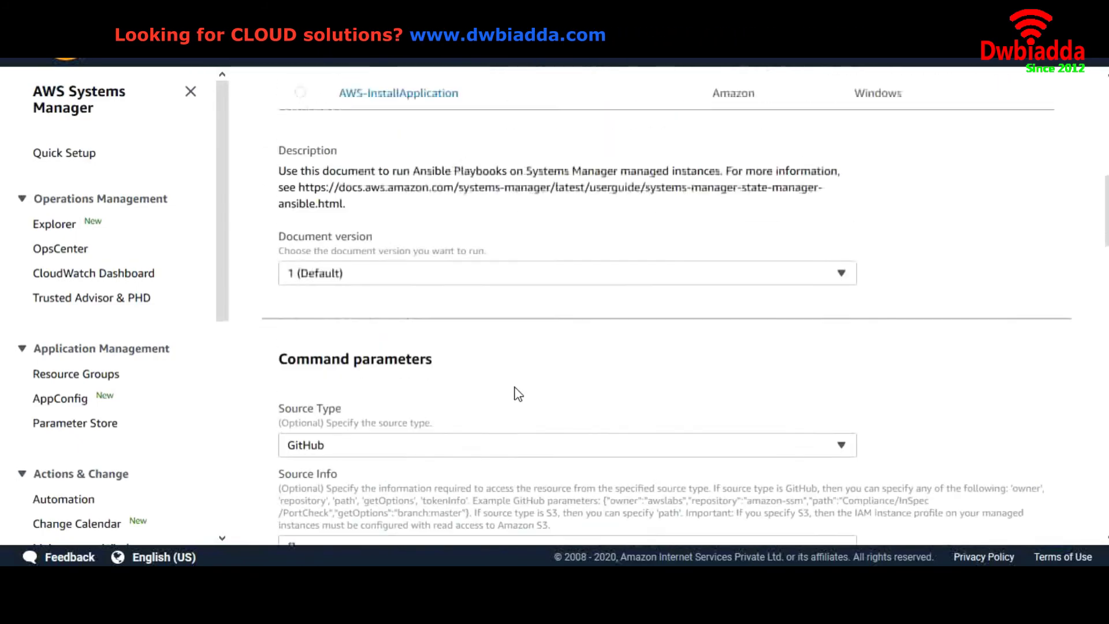
key(alt+Left)
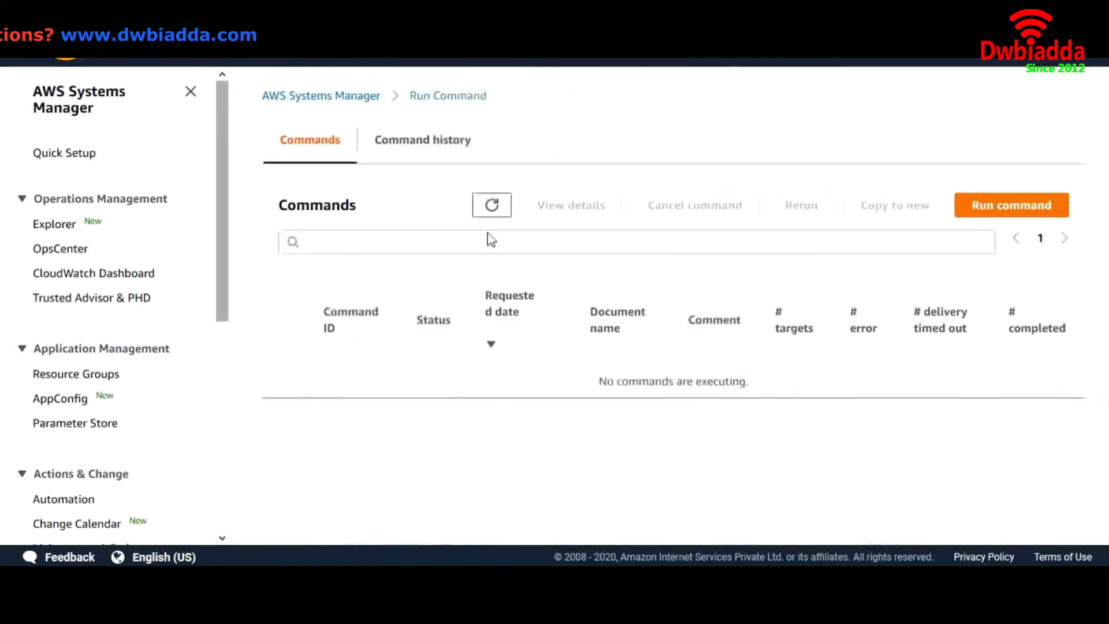
Step: Start a new command or session document in Systems Manager Documents and name it Apacheinstallation
drag(226, 297, 156, 554)
click(84, 523)
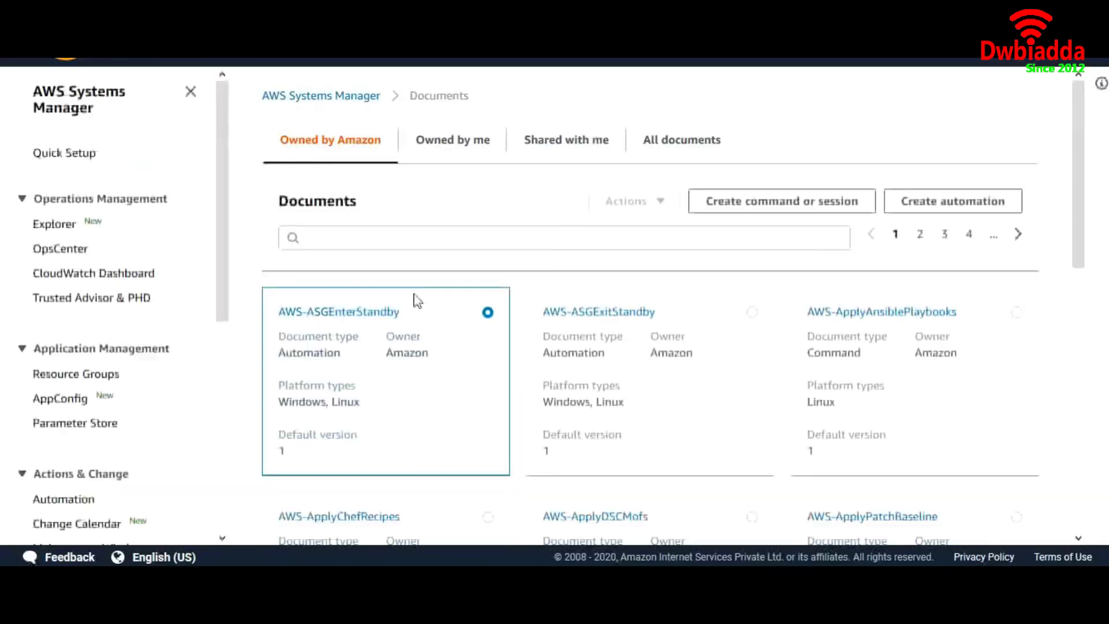
click(753, 207)
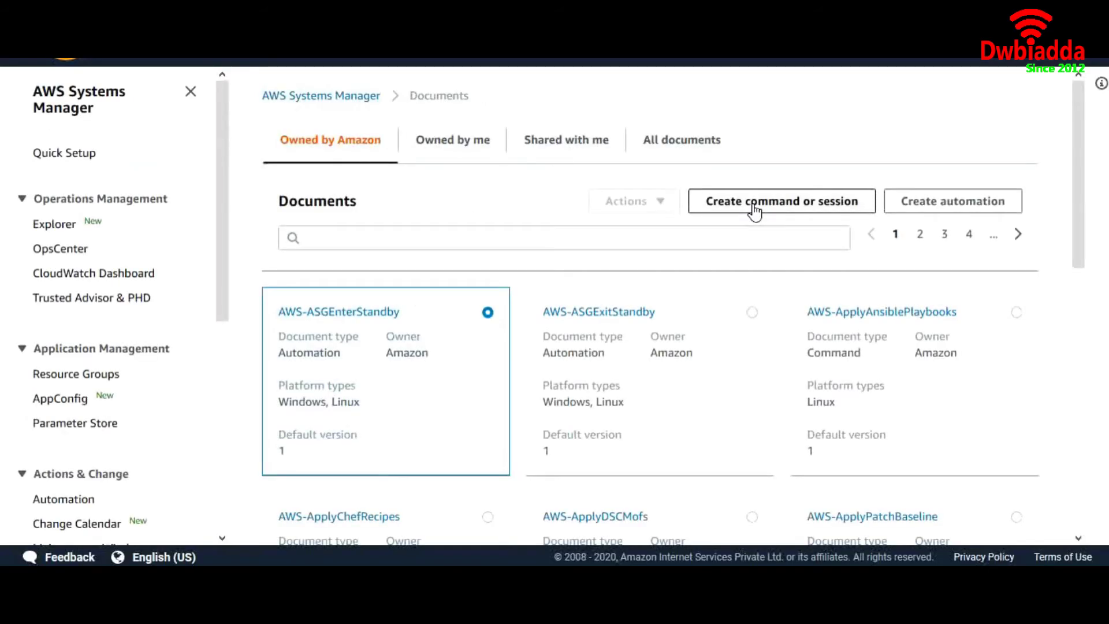
click(547, 295)
text(Apacheins)
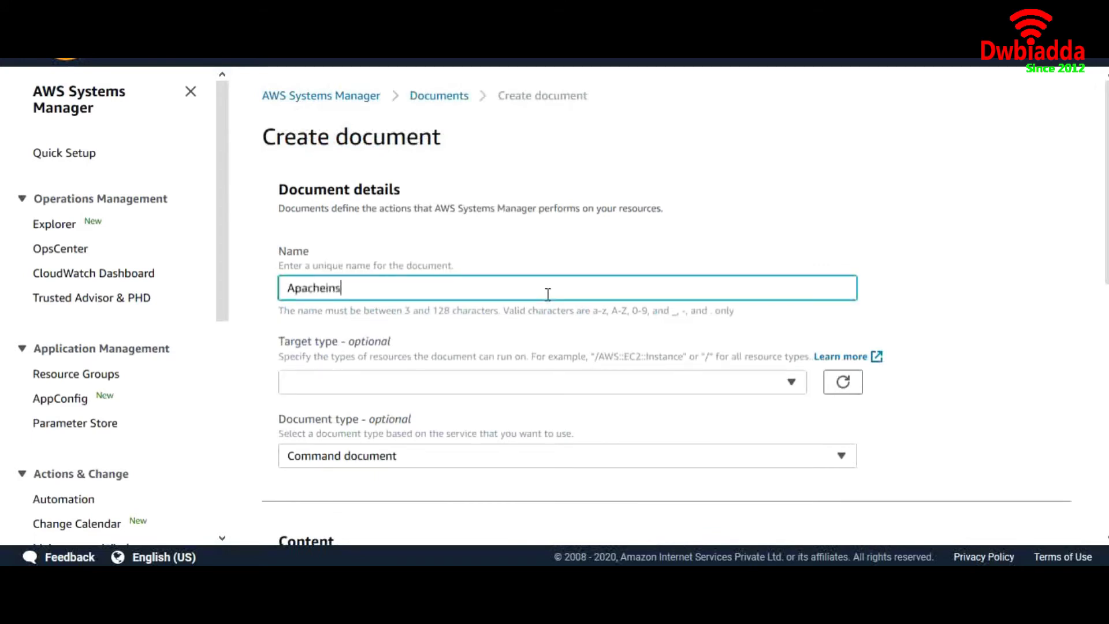
text(tallation)
Step: Set the document type to Command document and the content format to YAML
scroll(592, 426, down, 4)
click(484, 206)
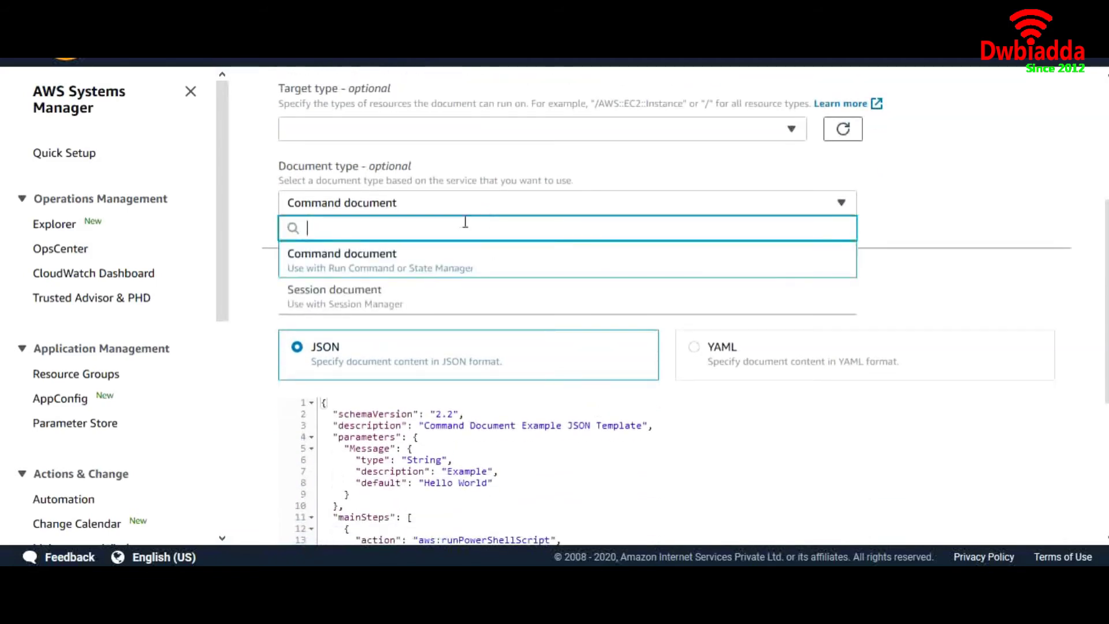
click(407, 277)
scroll(467, 287, down, 5)
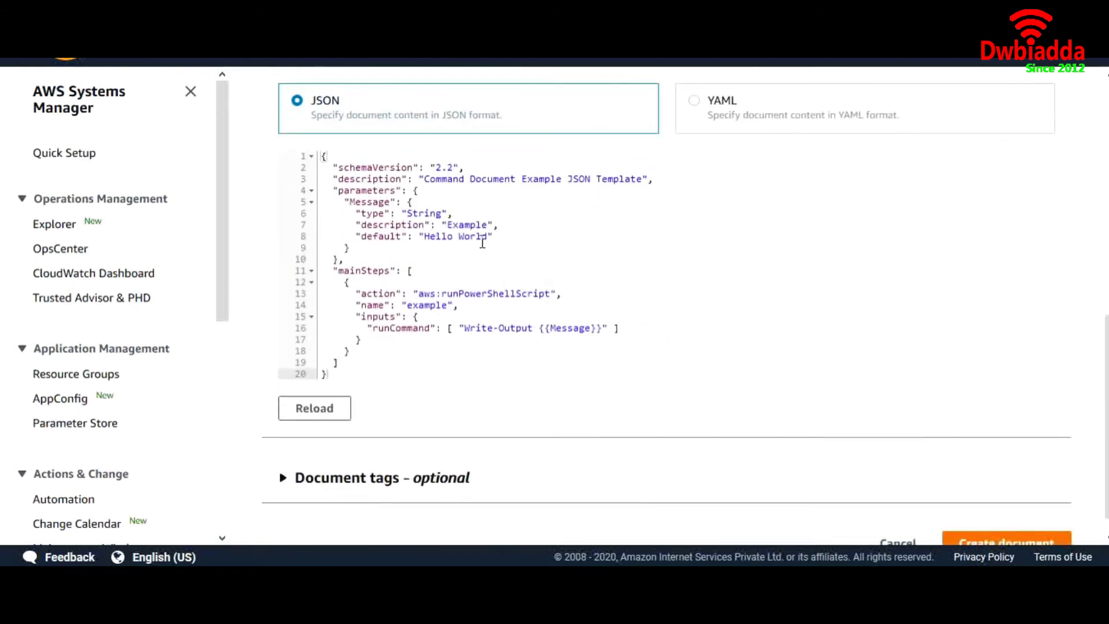
click(700, 110)
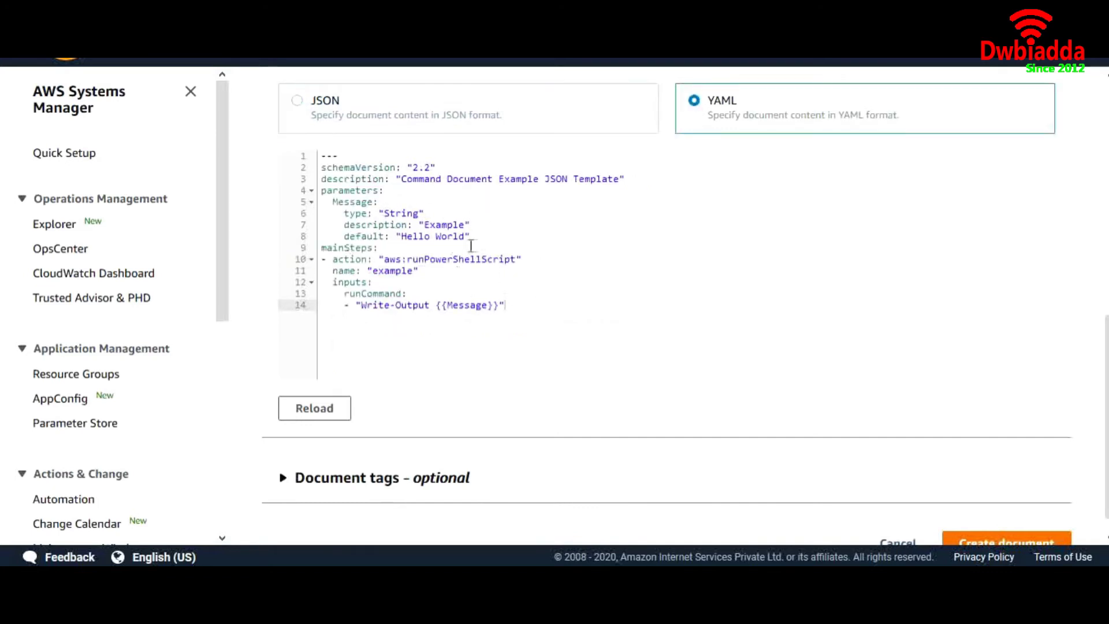
Step: Replace the YAML template with a configureApache shell script that updates yum, installs and enables httpd, and writes "You have successfully installed apache" to /var/www/html/index.html
key(ctrl+a)
click(513, 294)
key(ctrl+a)
text(schemaVersion: '2.2' description: Sample Yaml parameters:   Message:     type: "String"     description: "Message"     default: "You have successfully installed apache" mainSteps: - action: aws:runShellScript   name: configureApache   inputs:     runCommand:     - 'sudo yum update -y'     - 'sudo yum install -y httpd'     - 'sudo systemctl enable httpd.service'     - 'sudo systemctl enable httpd.service'     - 'echo "{{Message}}" > /var/www/html/index.html')
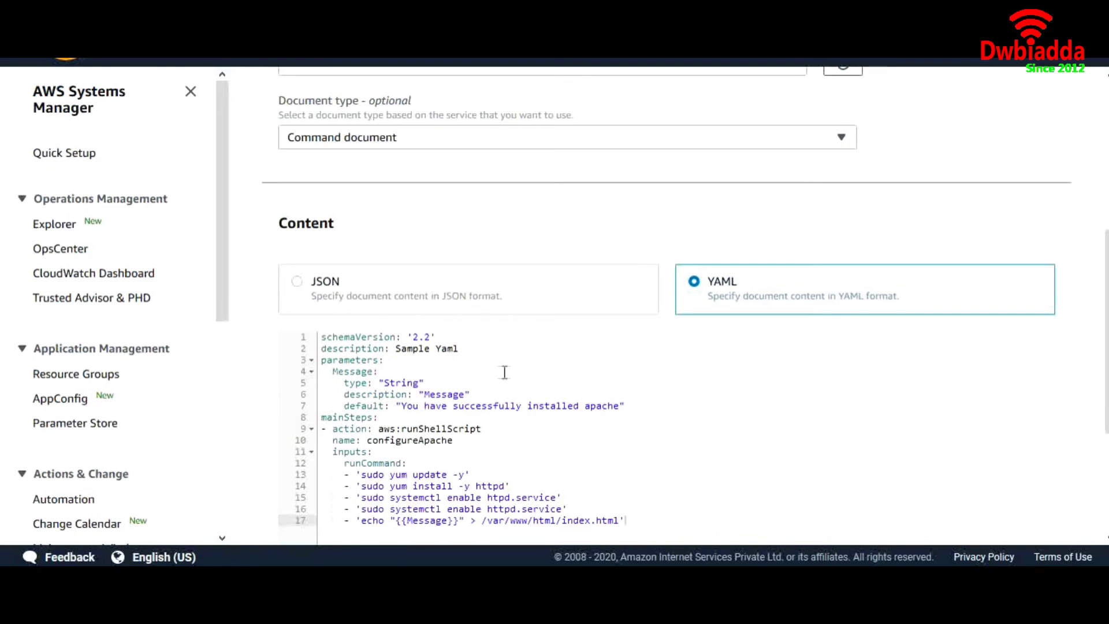
Step: Check the YAML content of the Apacheinstallation document and create the document
scroll(505, 372, down, 3)
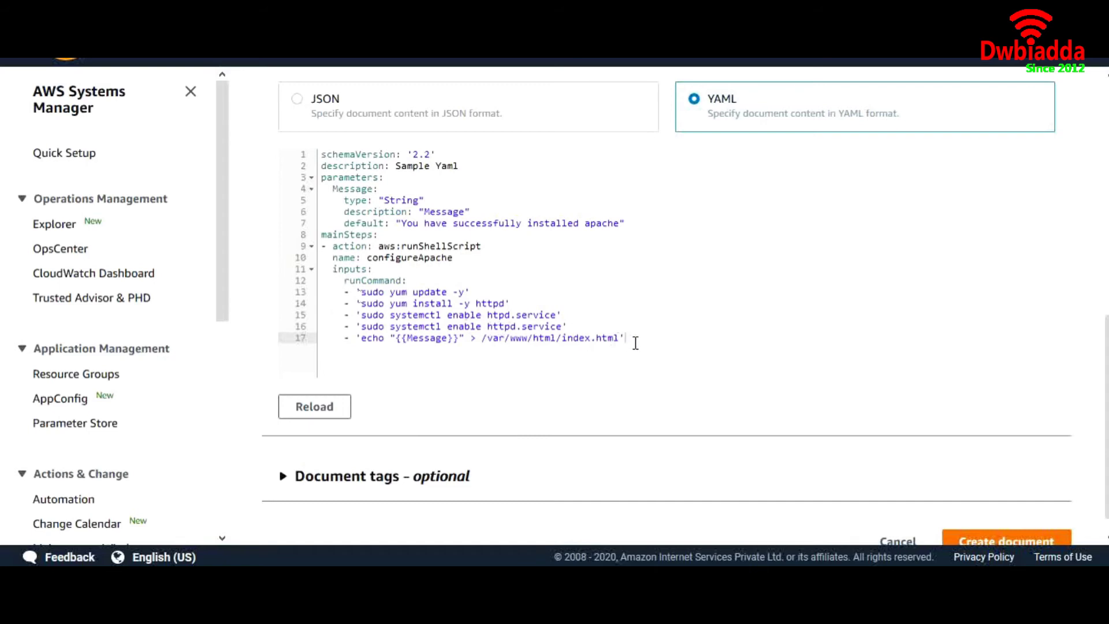
scroll(553, 294, up, 1)
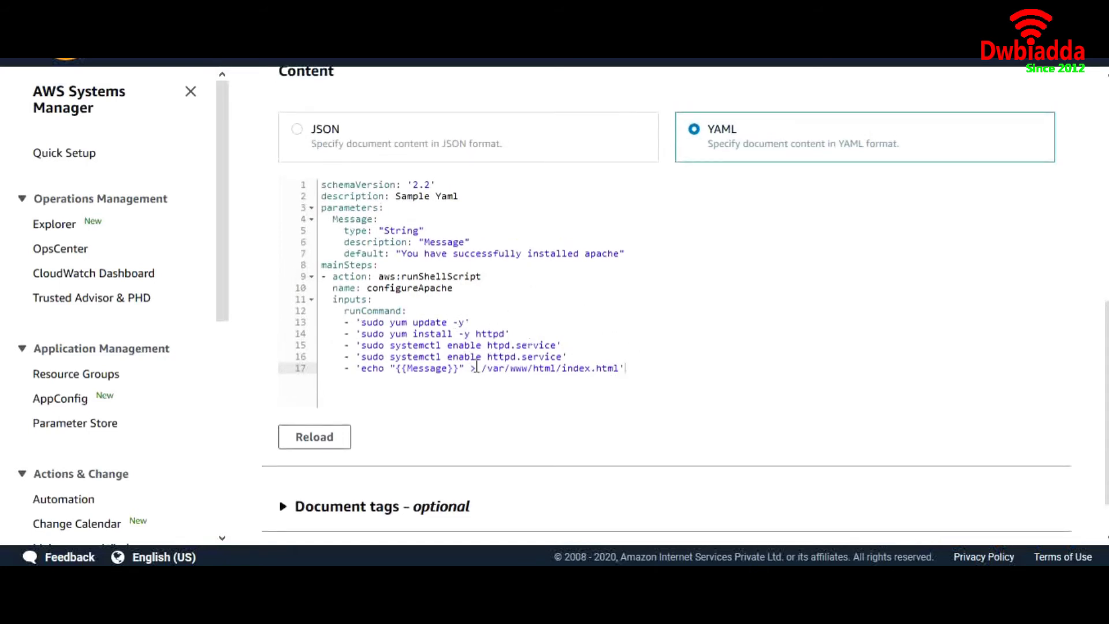
scroll(477, 367, down, 2)
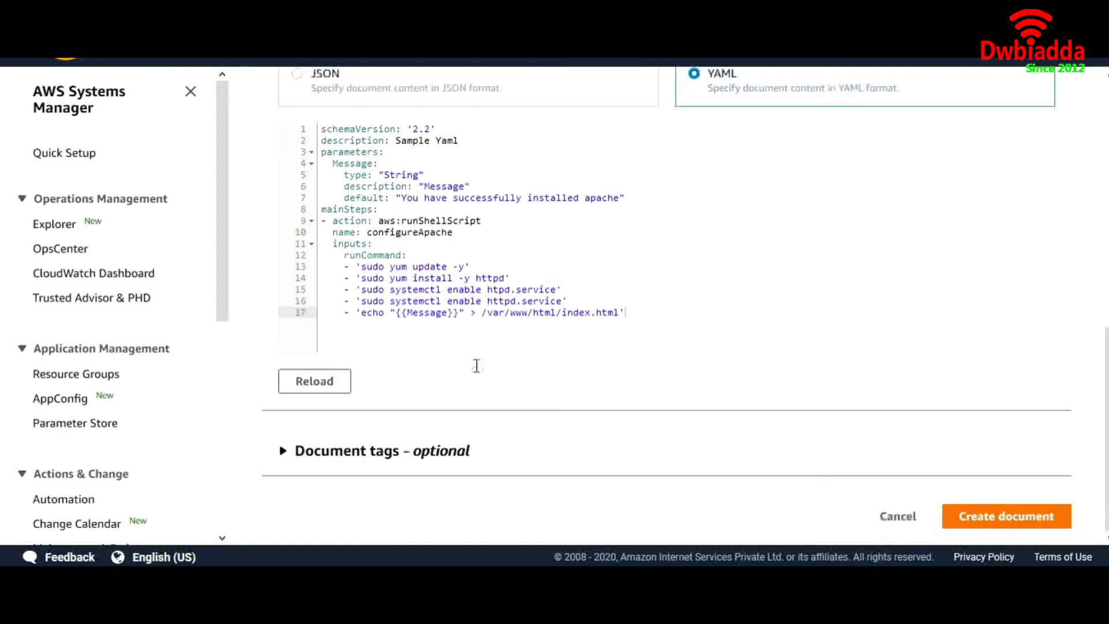
click(995, 517)
Step: Start a new command in Run Command and select the Apacheinstallation document by filtering the owner to Owned by me
drag(225, 283, 233, 477)
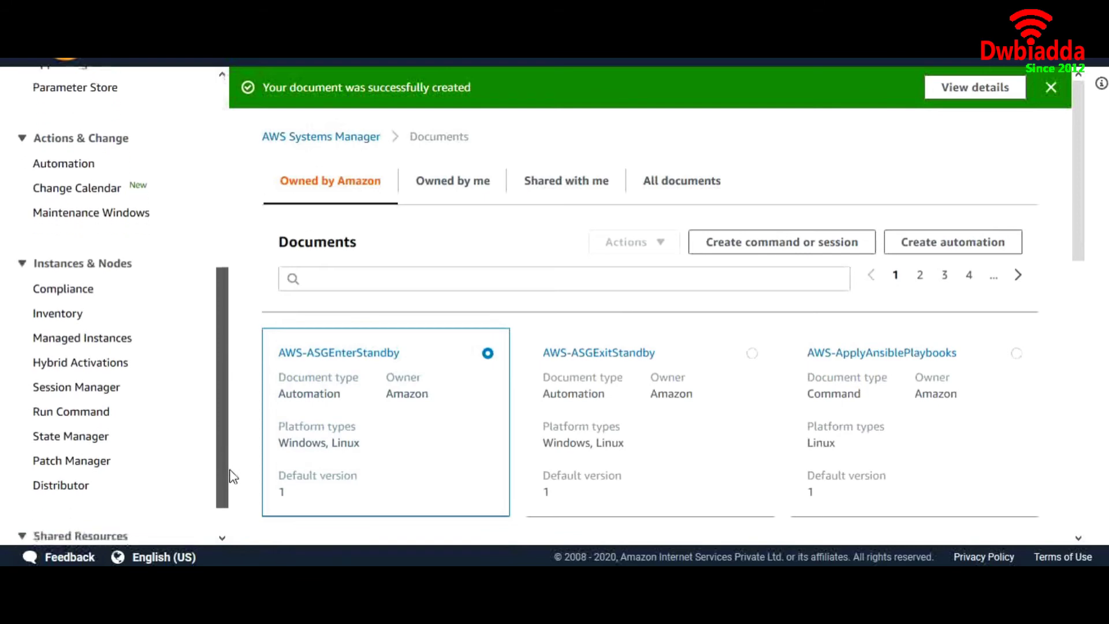
click(70, 411)
click(982, 209)
click(512, 292)
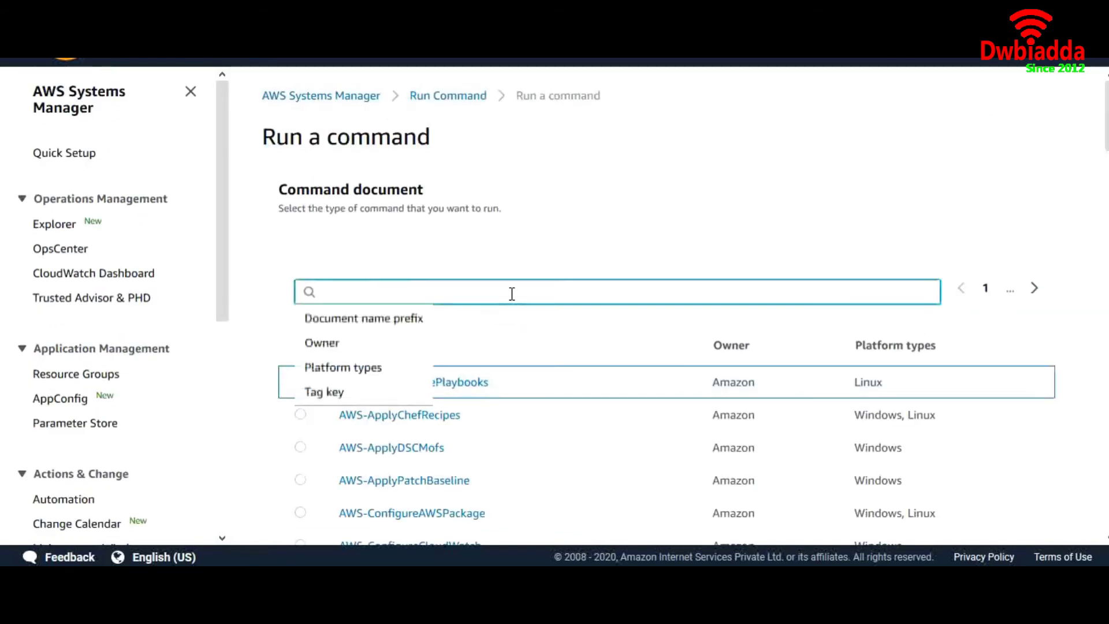
click(372, 346)
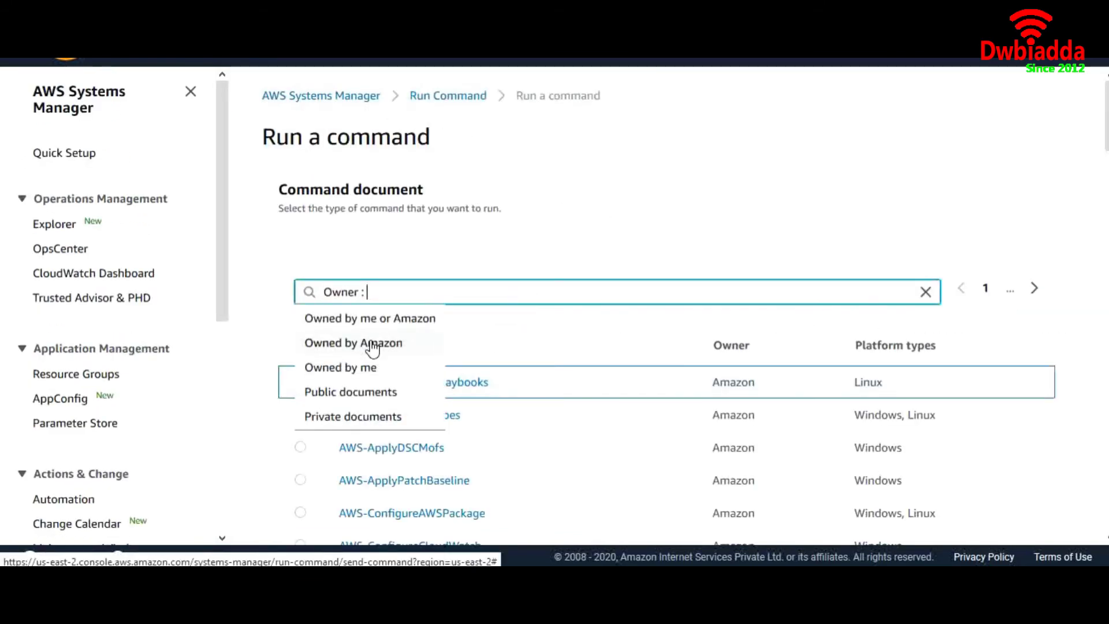
click(385, 368)
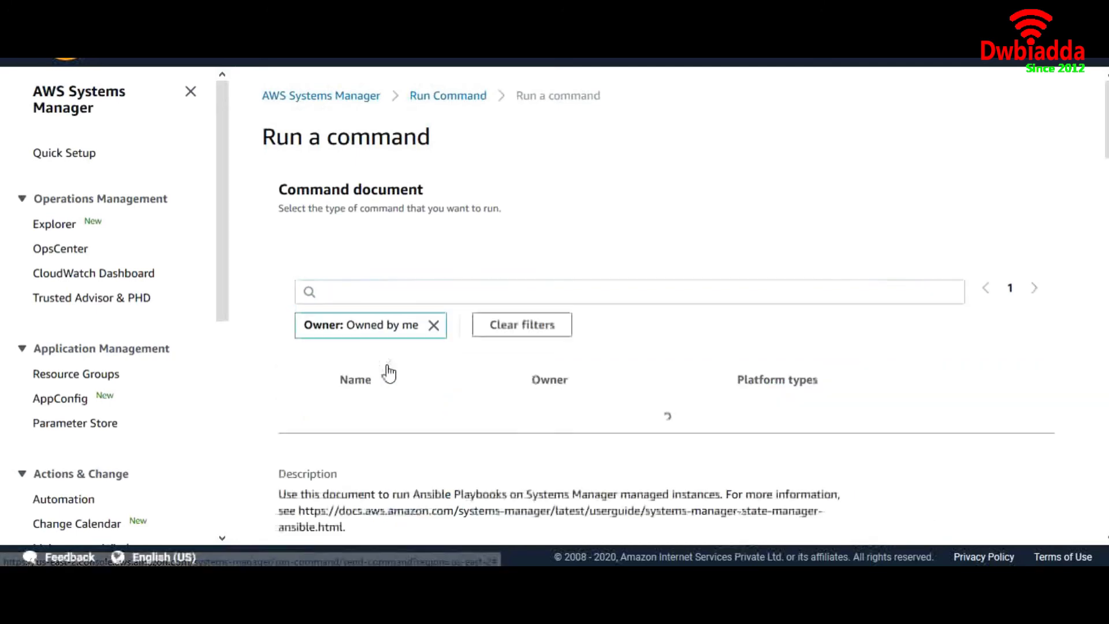
click(301, 417)
Step: Switch the command's target method to choosing instances manually and select the SSM-demo instance
scroll(520, 390, down, 1)
scroll(527, 389, down, 10)
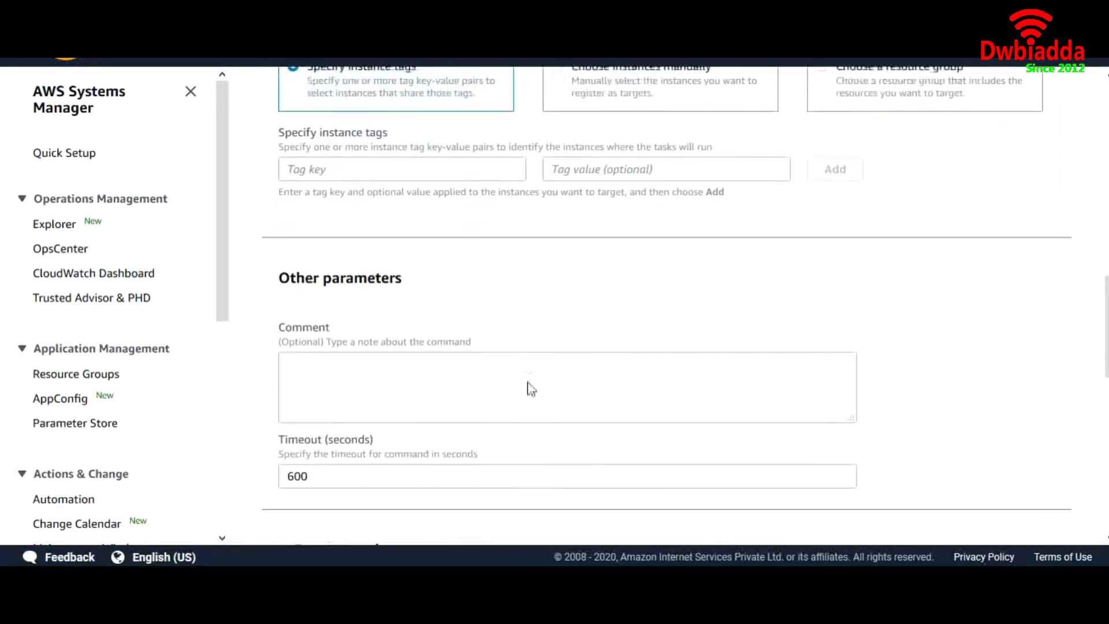
scroll(502, 322, up, 2)
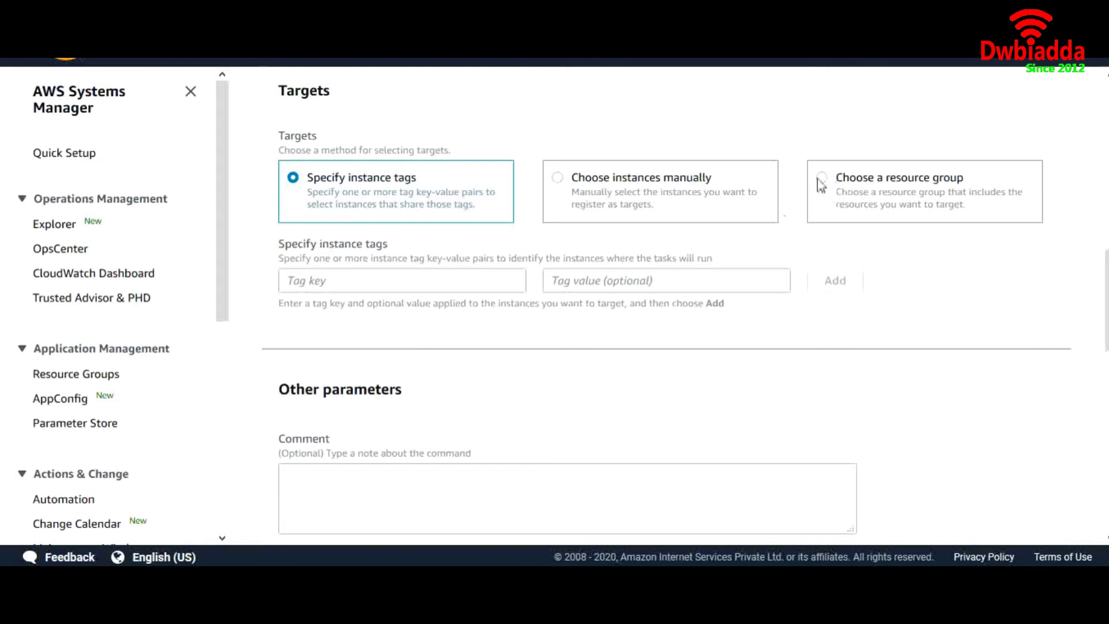
click(563, 191)
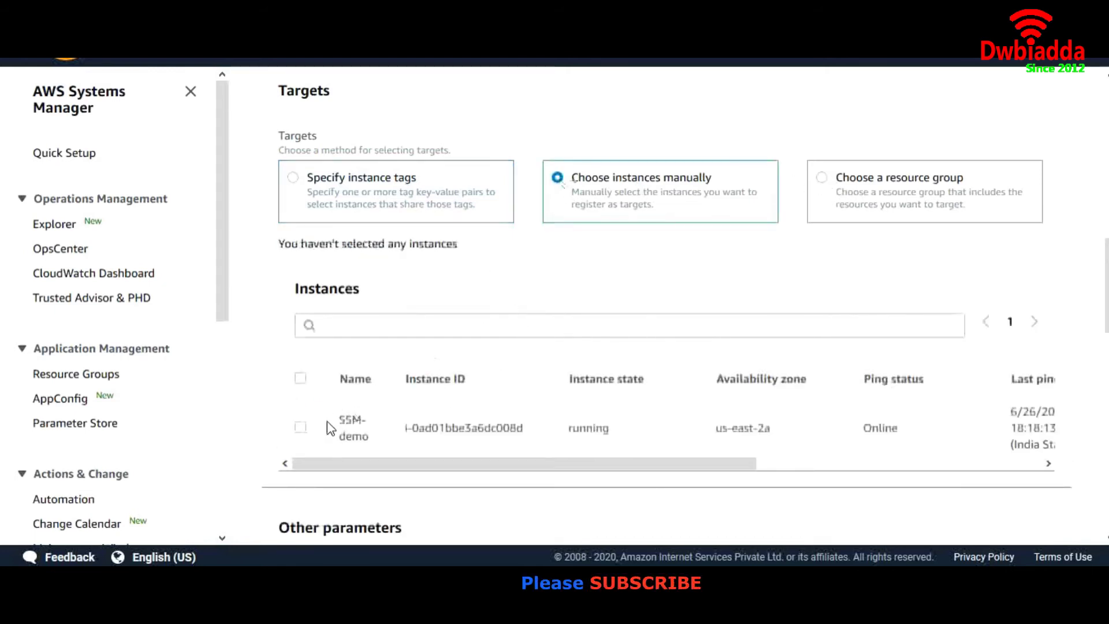
click(300, 427)
Step: Expand the SNS notifications settings and look over the command's S3 and CloudWatch output options
scroll(527, 433, down, 12)
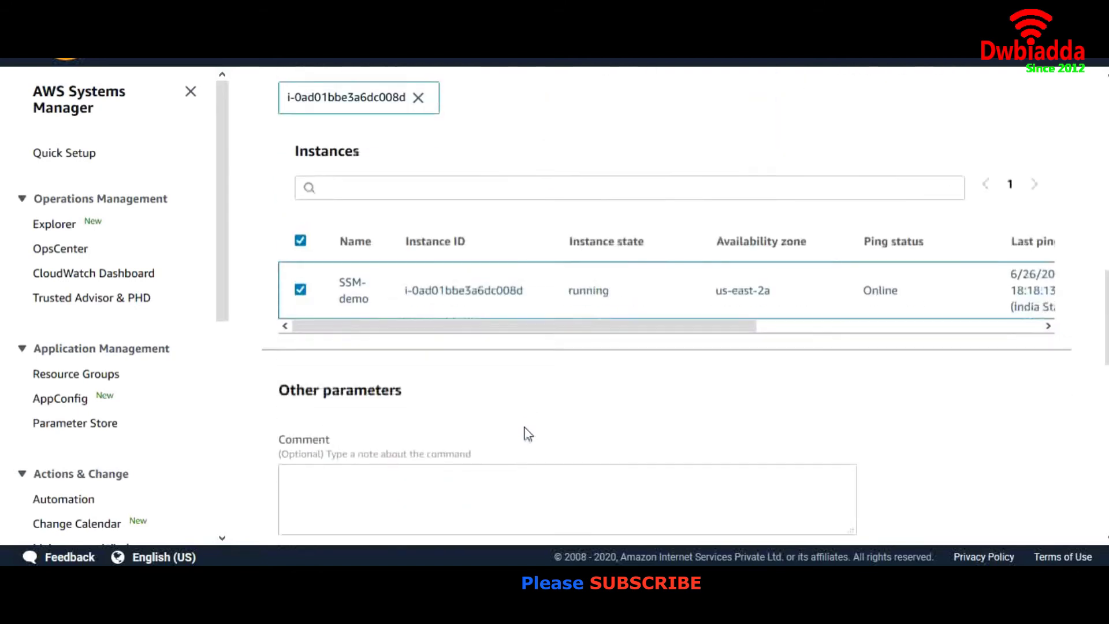
scroll(527, 433, down, 5)
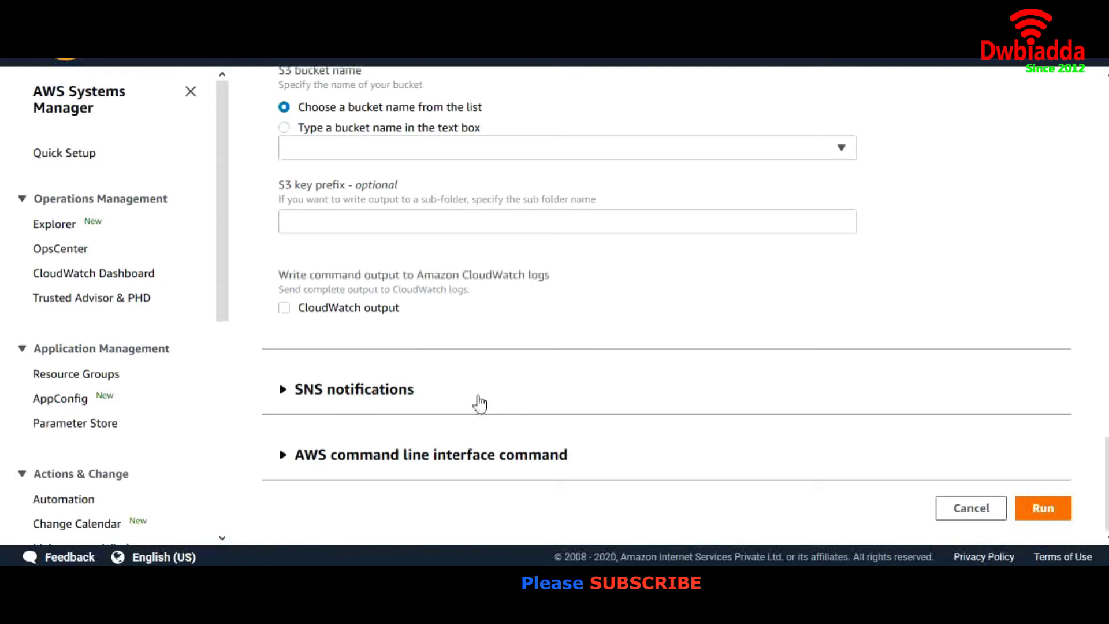
click(478, 401)
scroll(451, 458, down, 2)
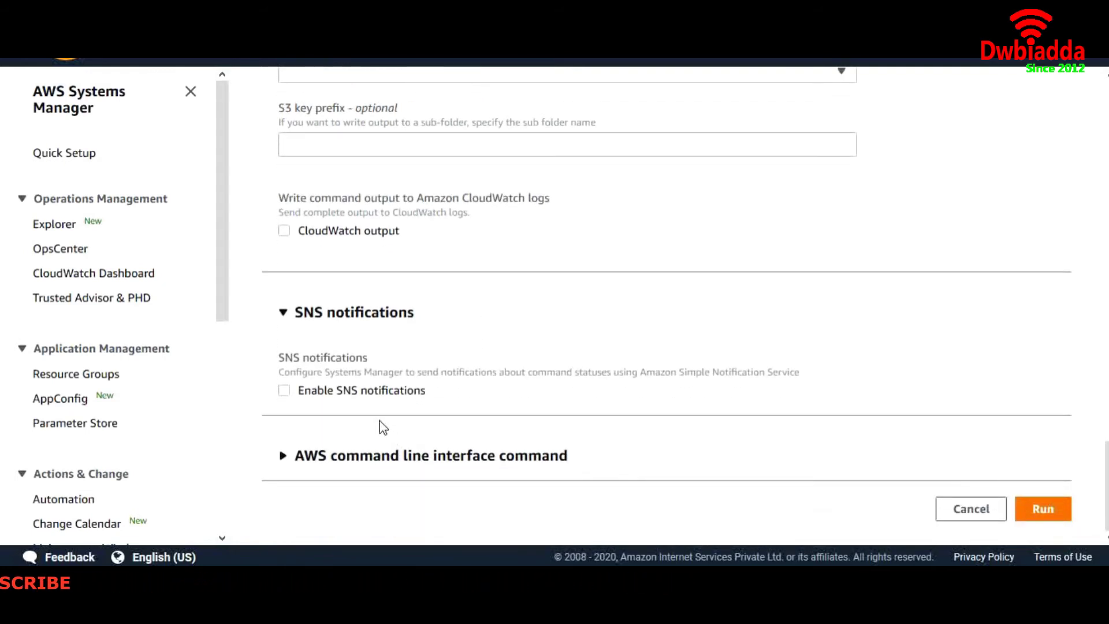
scroll(515, 364, up, 5)
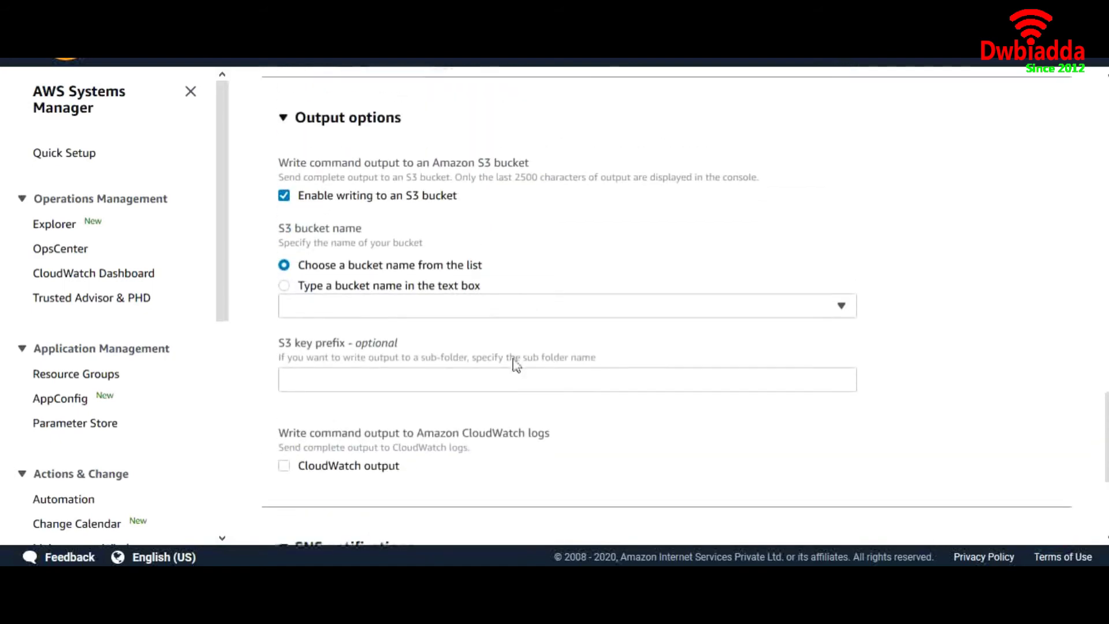
scroll(515, 364, down, 5)
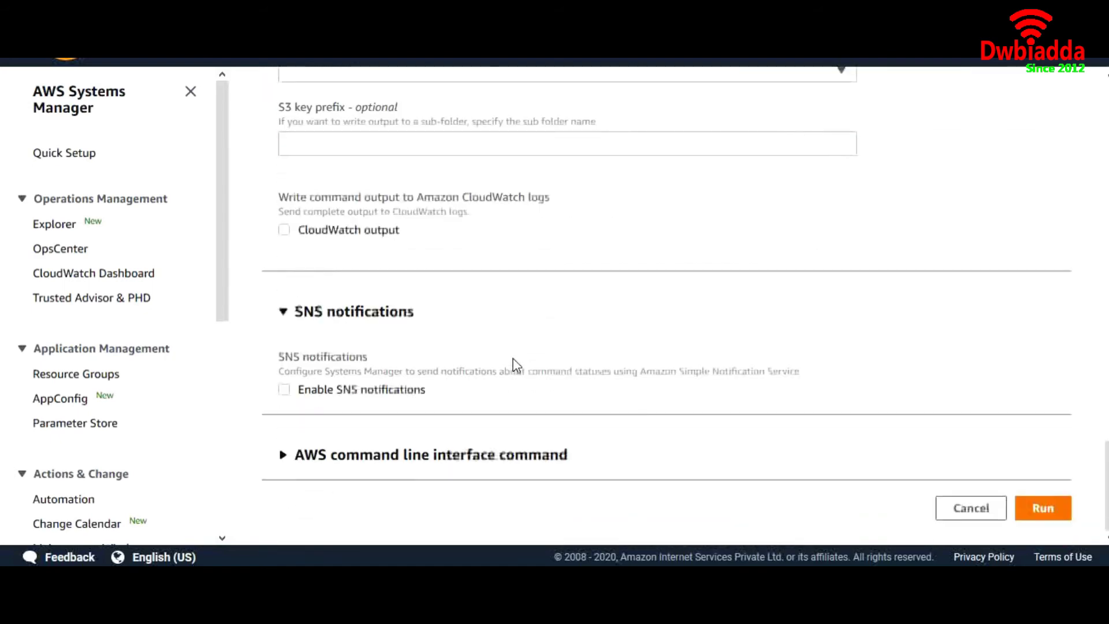
Step: Run the Apacheinstallation command on the selected instance and check its status, targets, description and parameters
click(1043, 509)
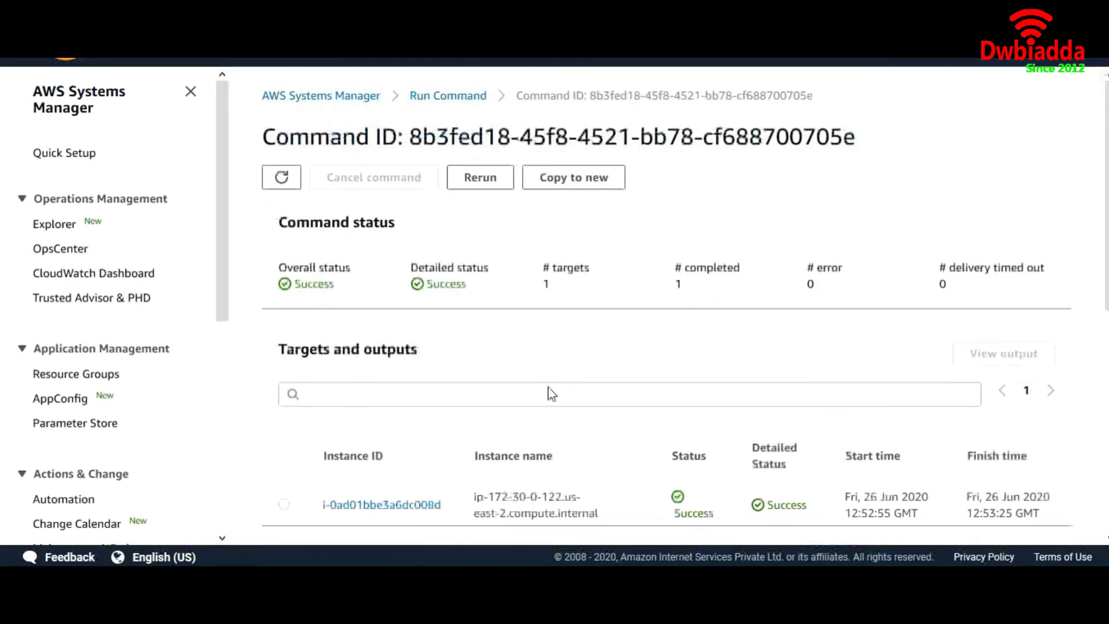
scroll(550, 394, down, 3)
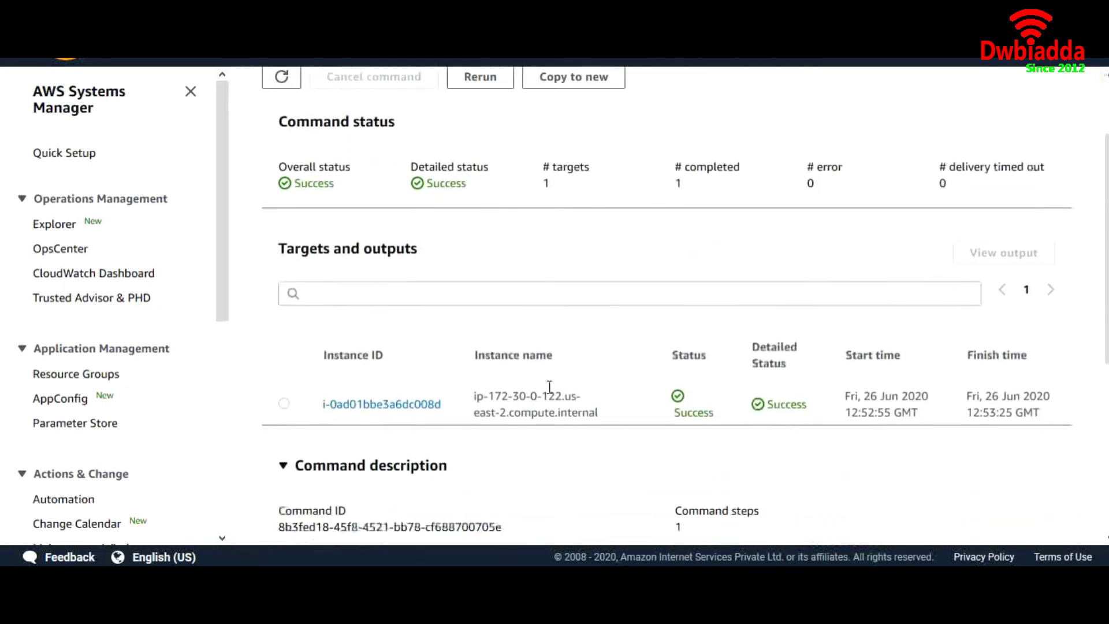
scroll(549, 391, up, 3)
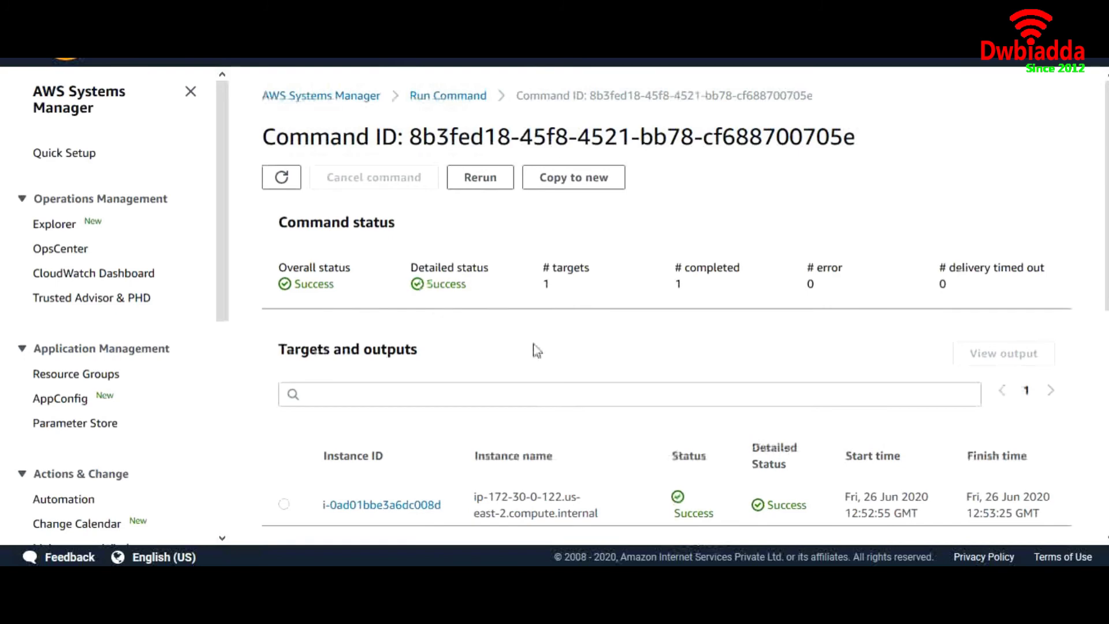
scroll(572, 413, down, 5)
scroll(575, 376, down, 2)
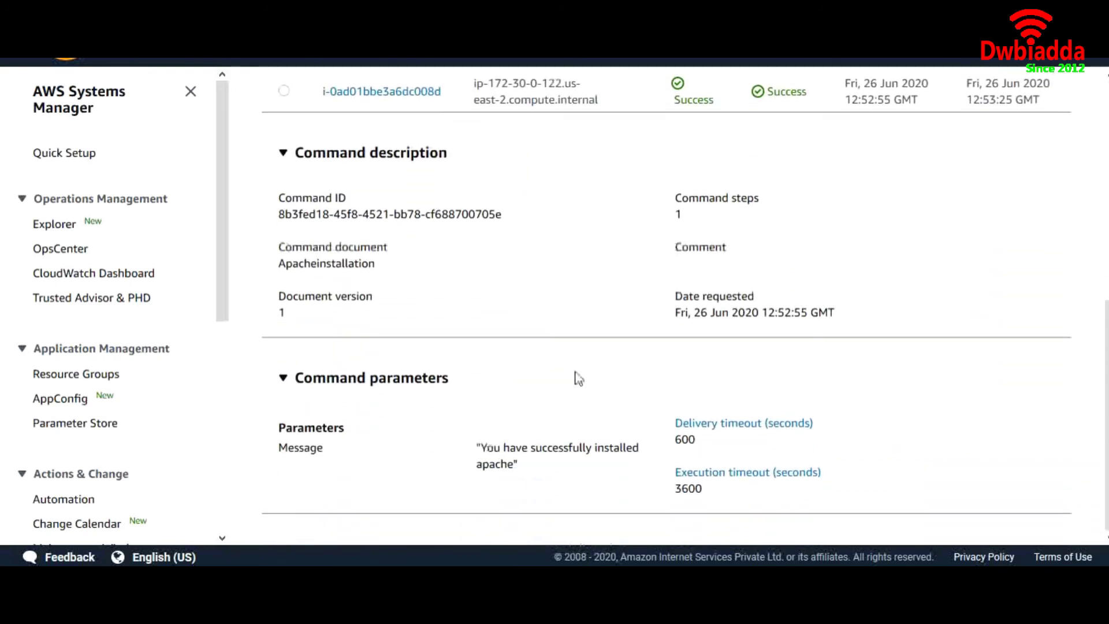
scroll(574, 379, up, 7)
click(282, 177)
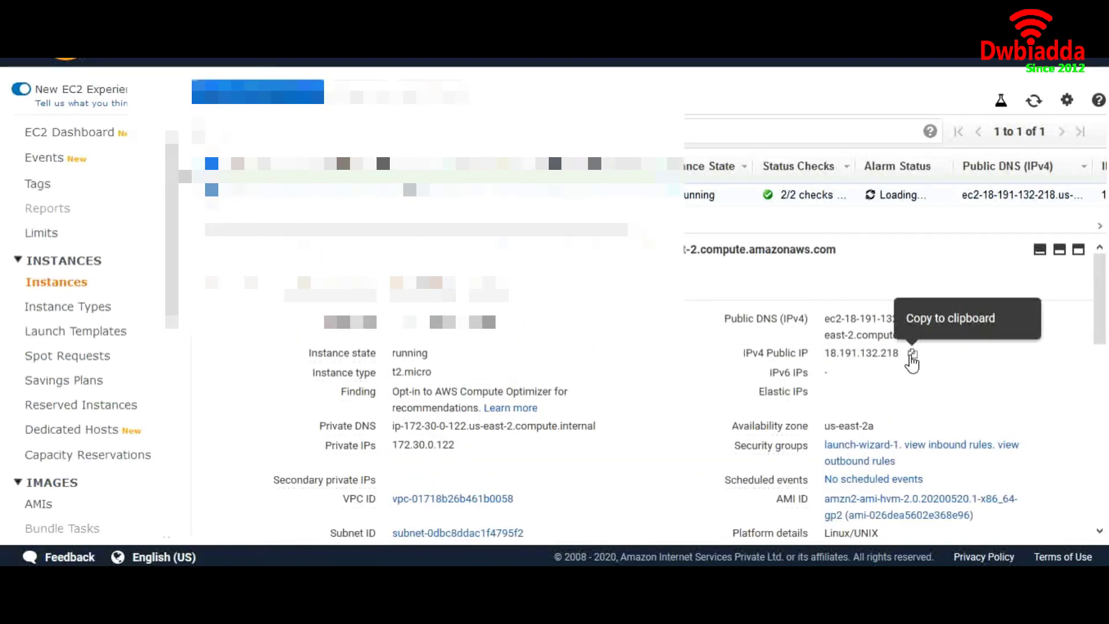
Step: Copy the SSM-demo instance's public IPv4 address, open it in a browser and reload the page to test Apache
click(912, 355)
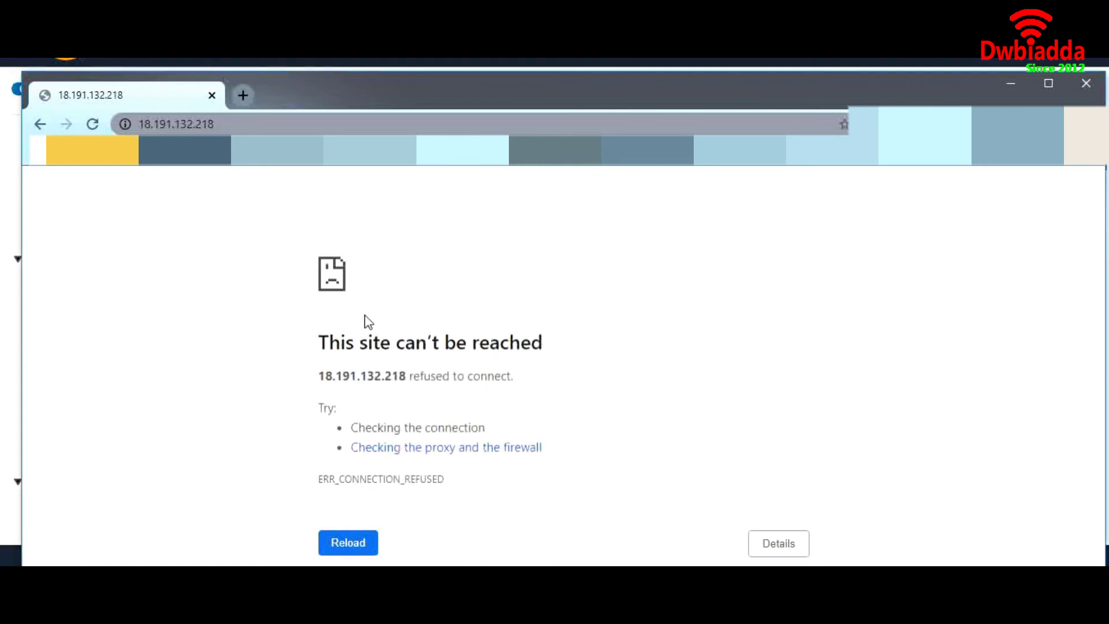
key(F5)
key(ctrl+w)
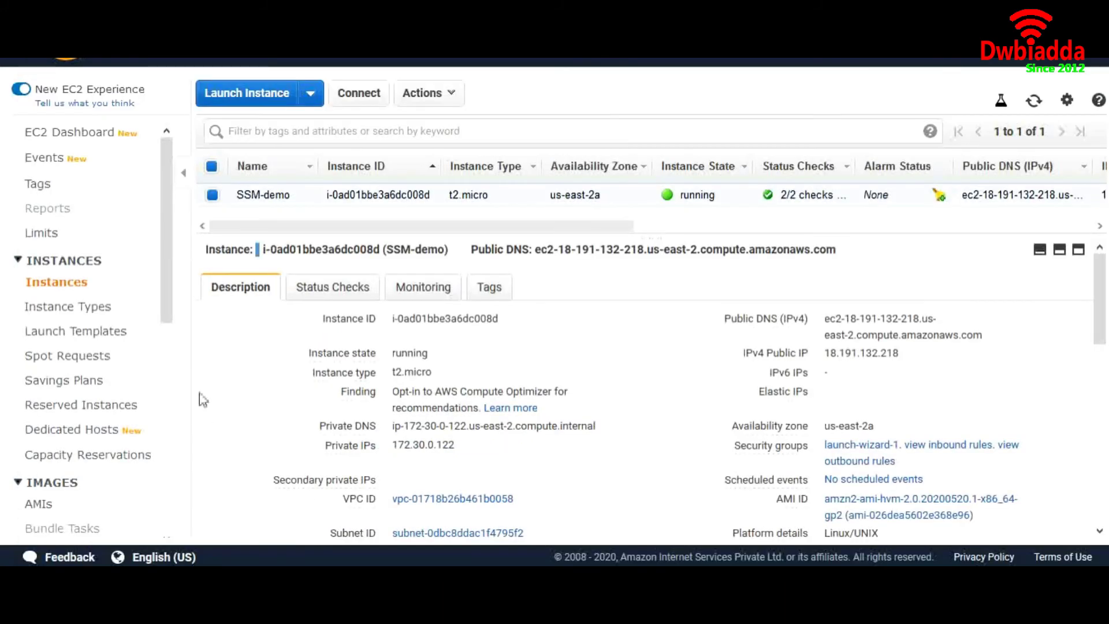
Step: Return to Systems Manager and open the content of the Apacheinstallation document among the documents owned by me
key(alt+Tab)
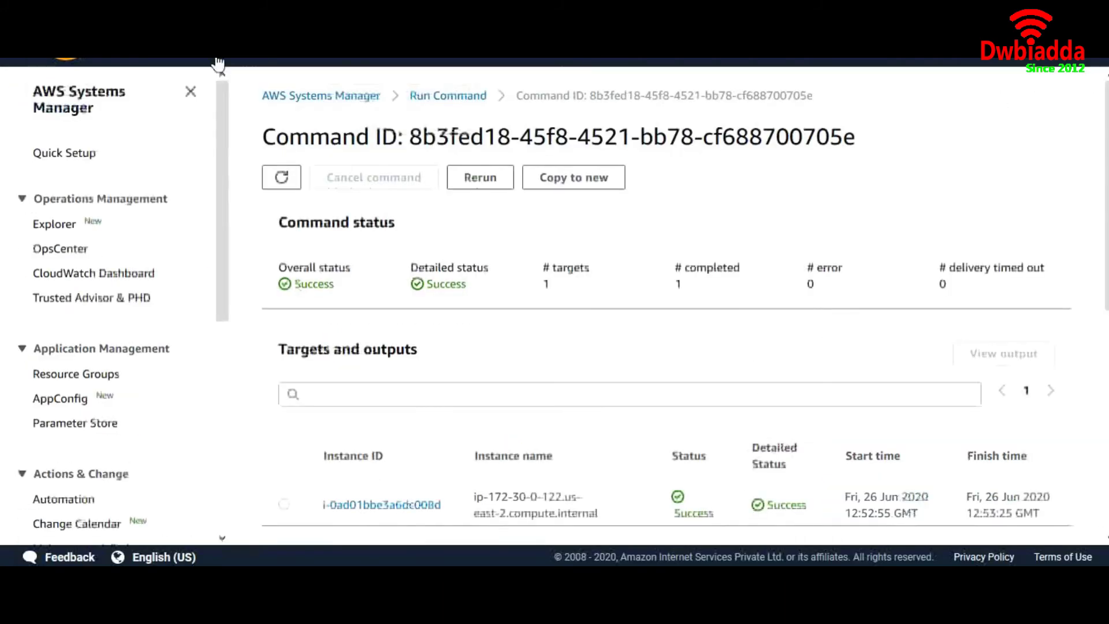
drag(223, 136, 230, 362)
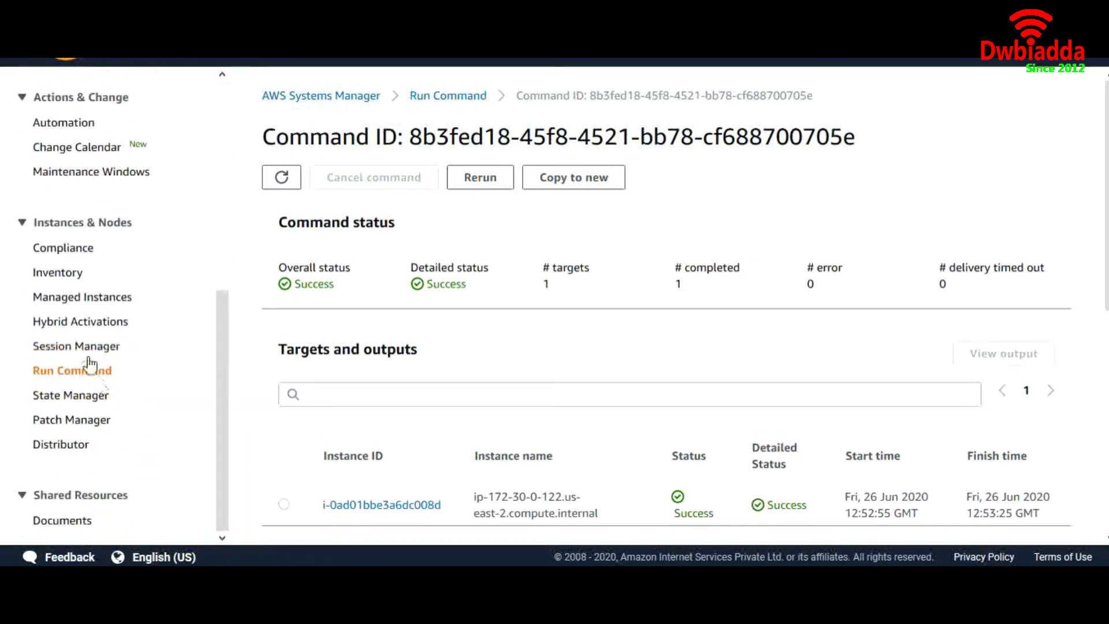
click(82, 522)
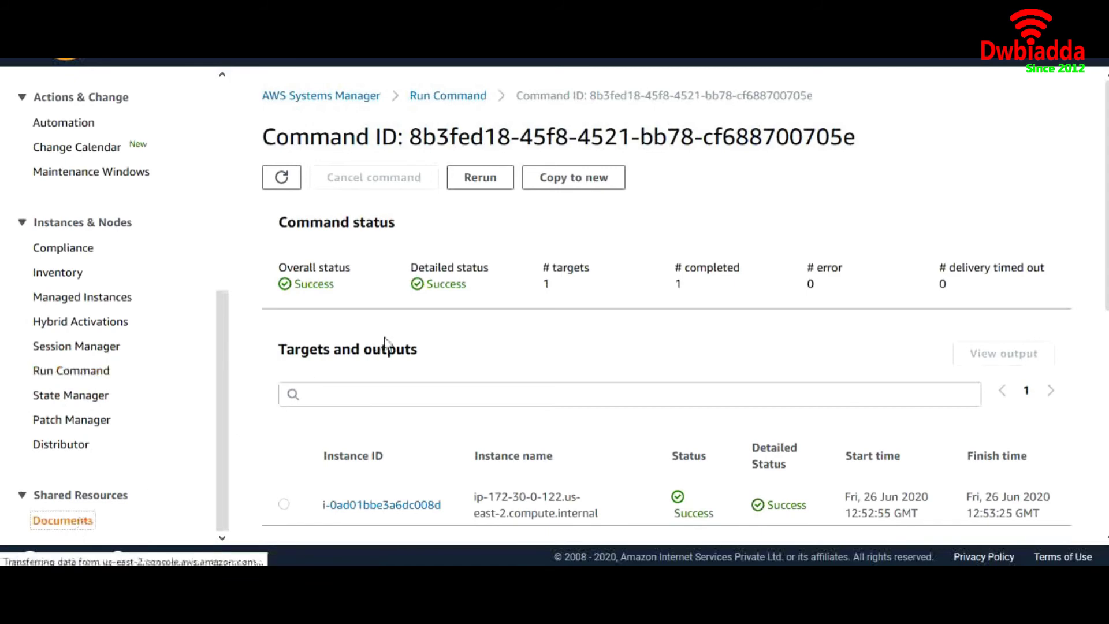
click(457, 152)
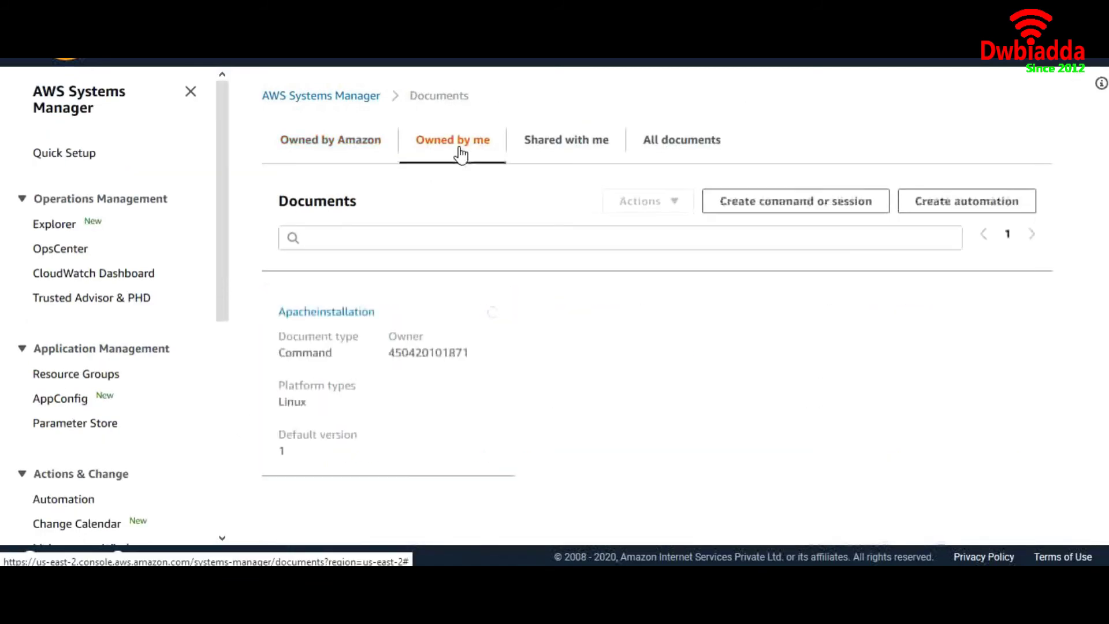
click(327, 312)
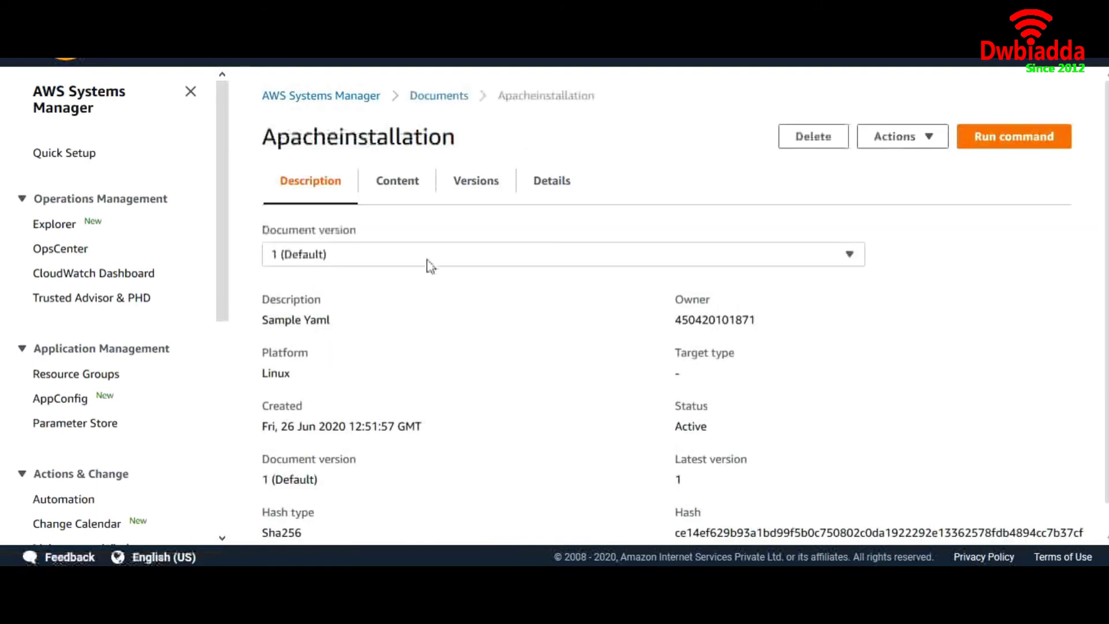
click(406, 192)
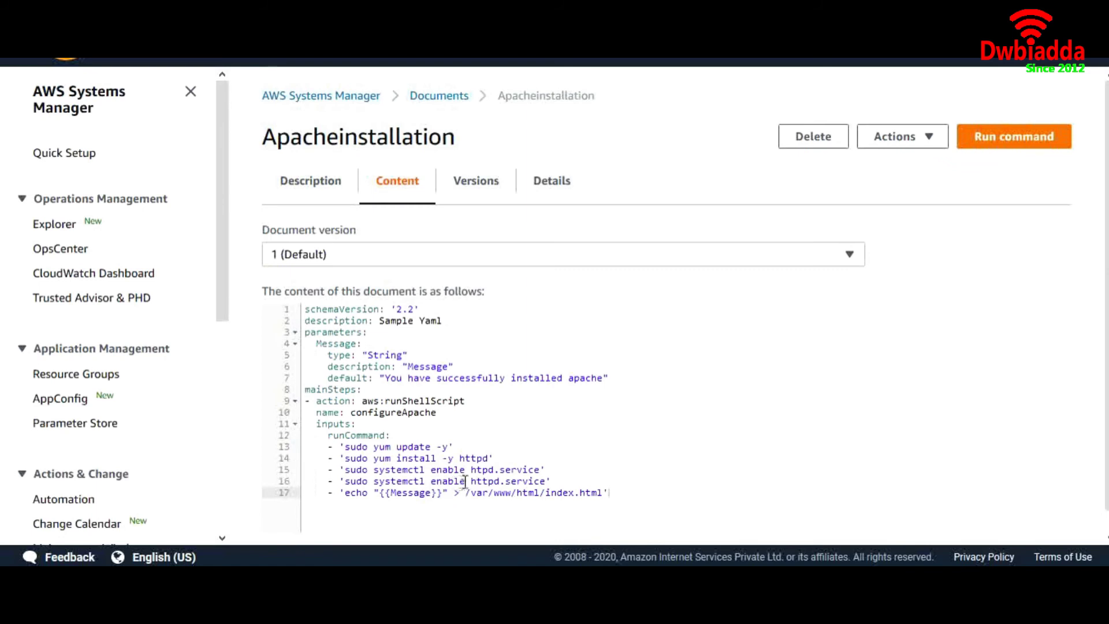
Step: Examine the systemctl enable httpd.service line of the document and the available document version actions
drag(465, 481, 442, 481)
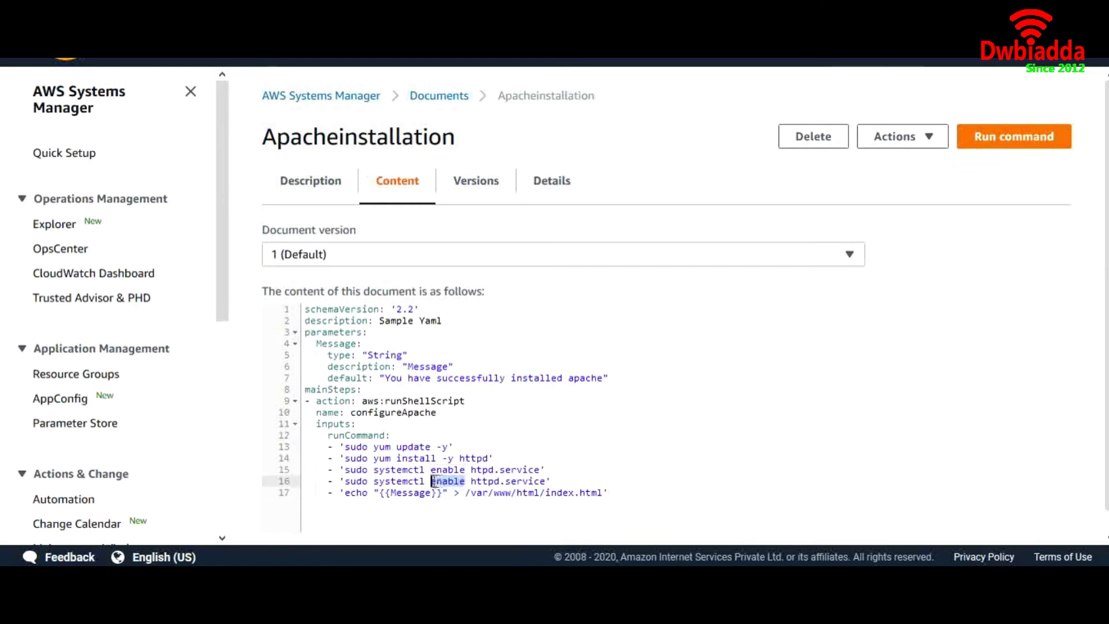
click(465, 482)
drag(465, 482, 431, 482)
click(893, 137)
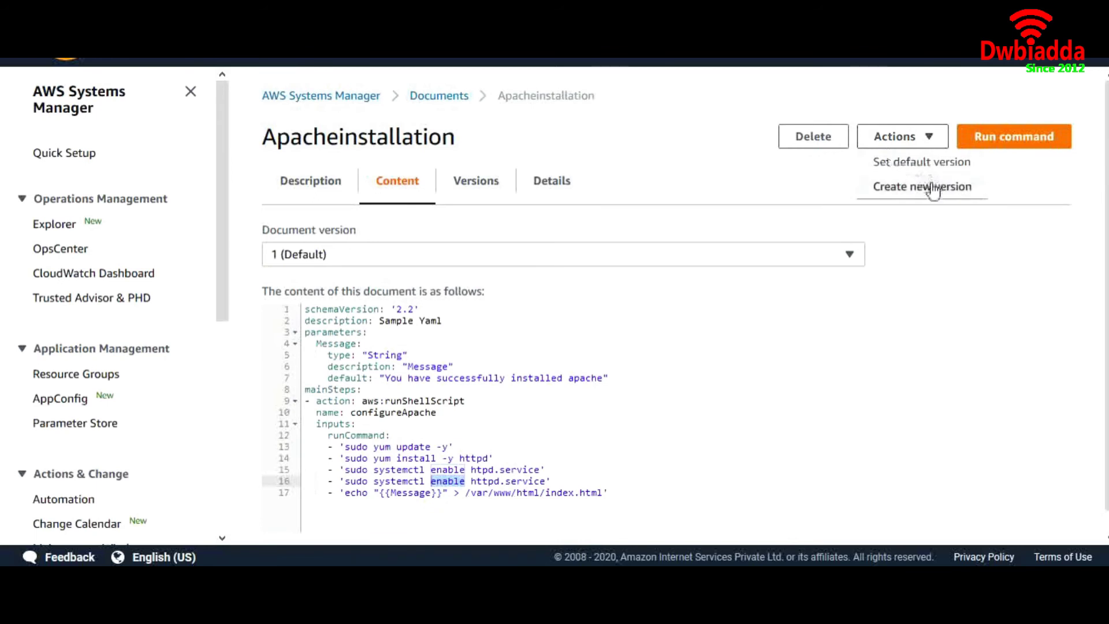
click(496, 473)
scroll(544, 460, down, 1)
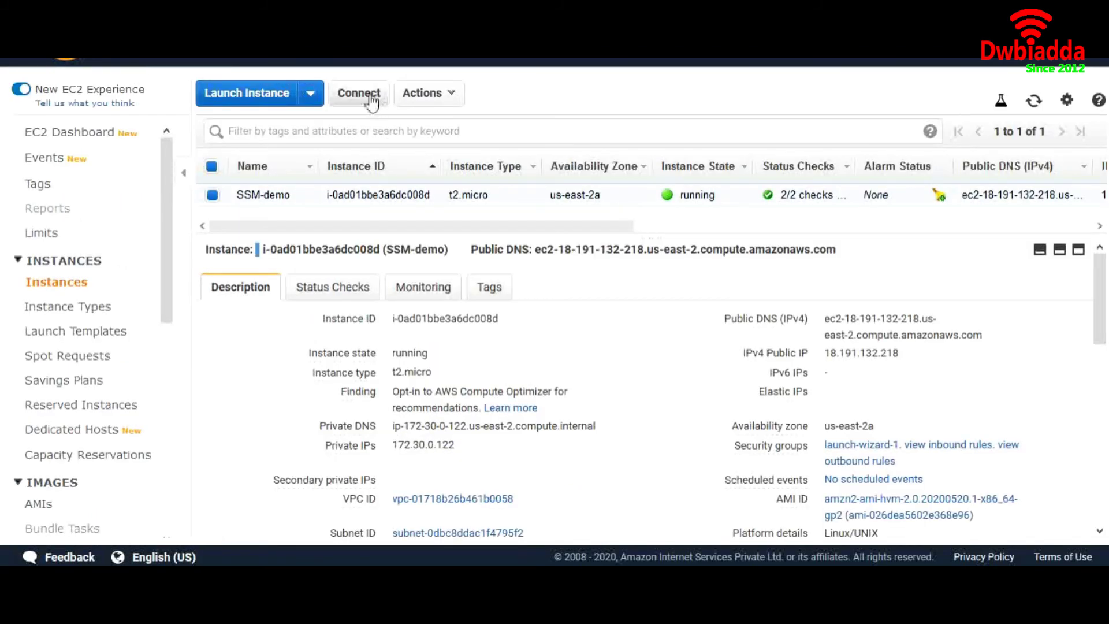
Step: Connect to the SSM-demo instance in EC2 through Session Manager and switch to a root shell with sudo -i
click(370, 101)
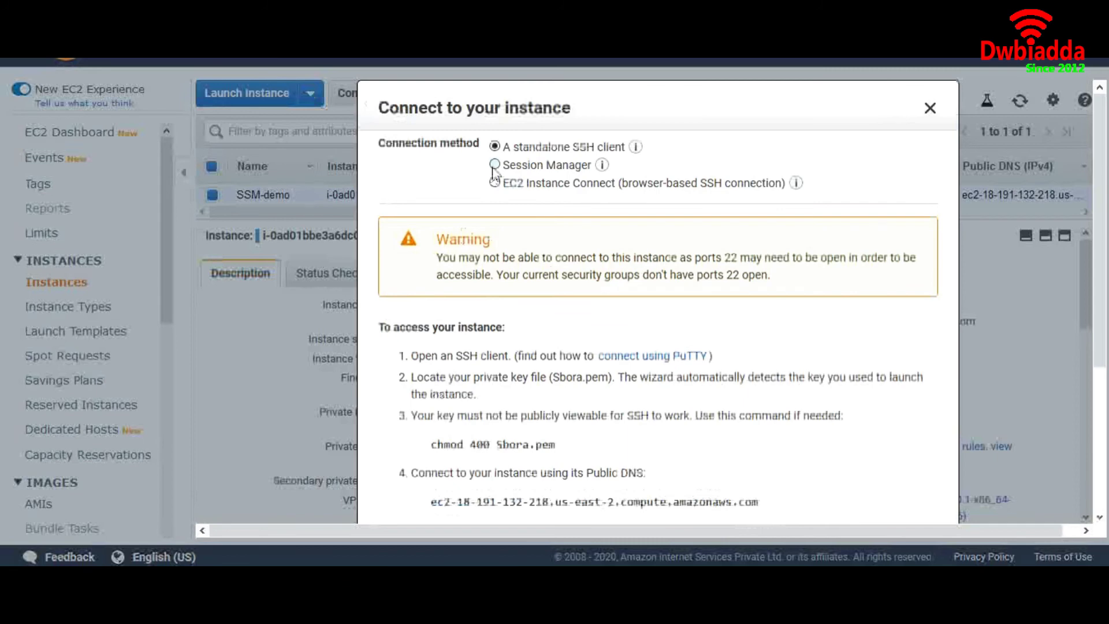
click(495, 166)
click(880, 377)
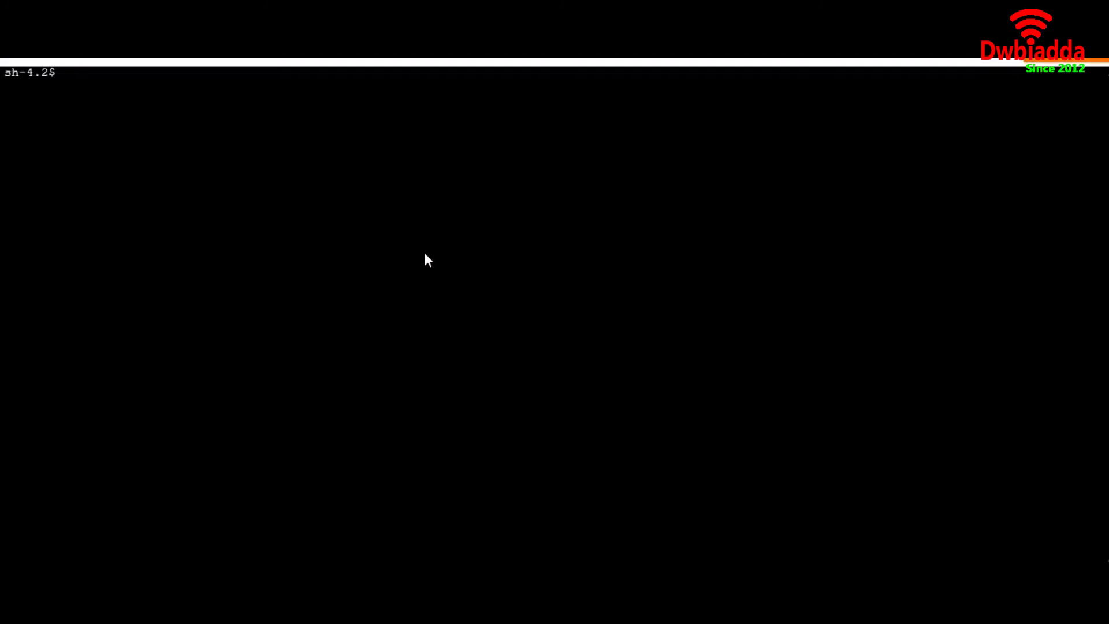
text(sudo -i)
key(Return)
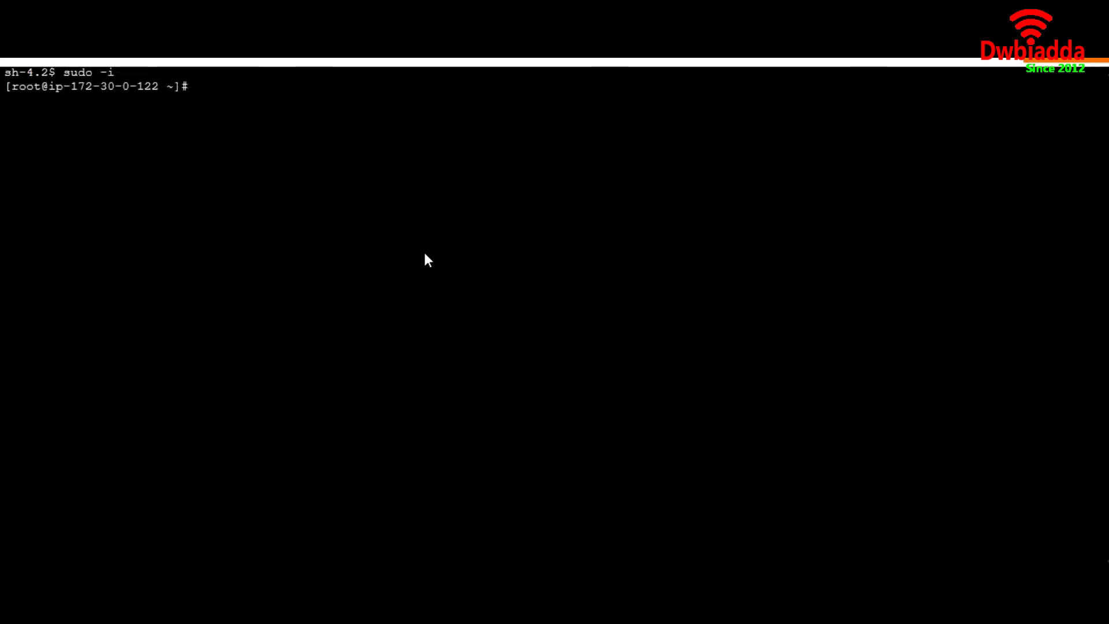
Step: List the listening ports with netstat -tulpn and check Apache with systemctl status httpd.service
text(netstat -tulpn)
key(Return)
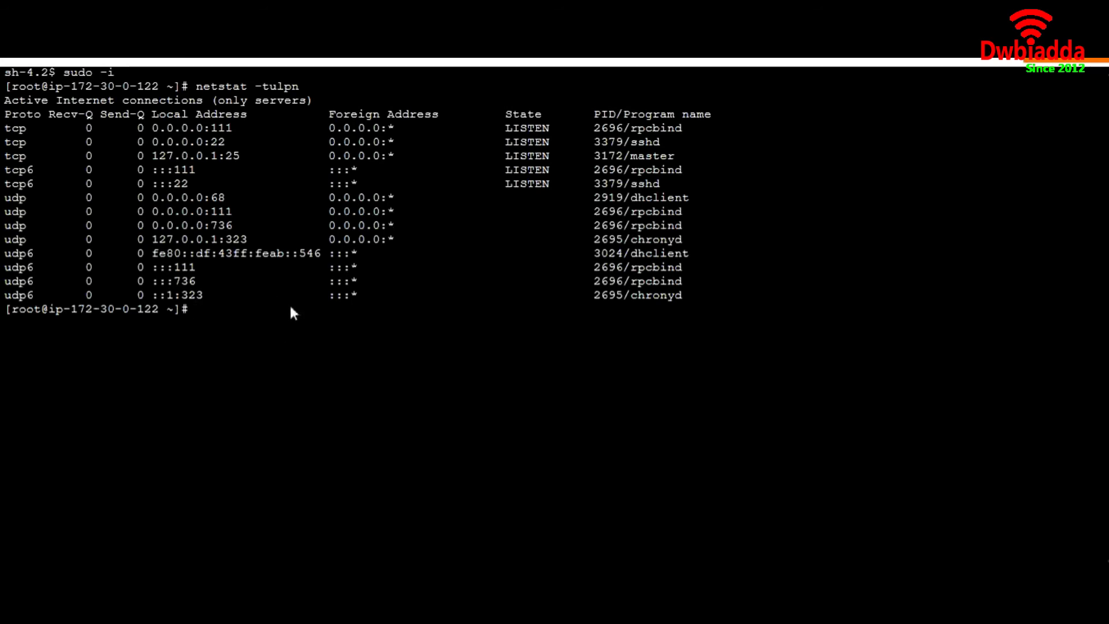
right_click(409, 381)
text(z)
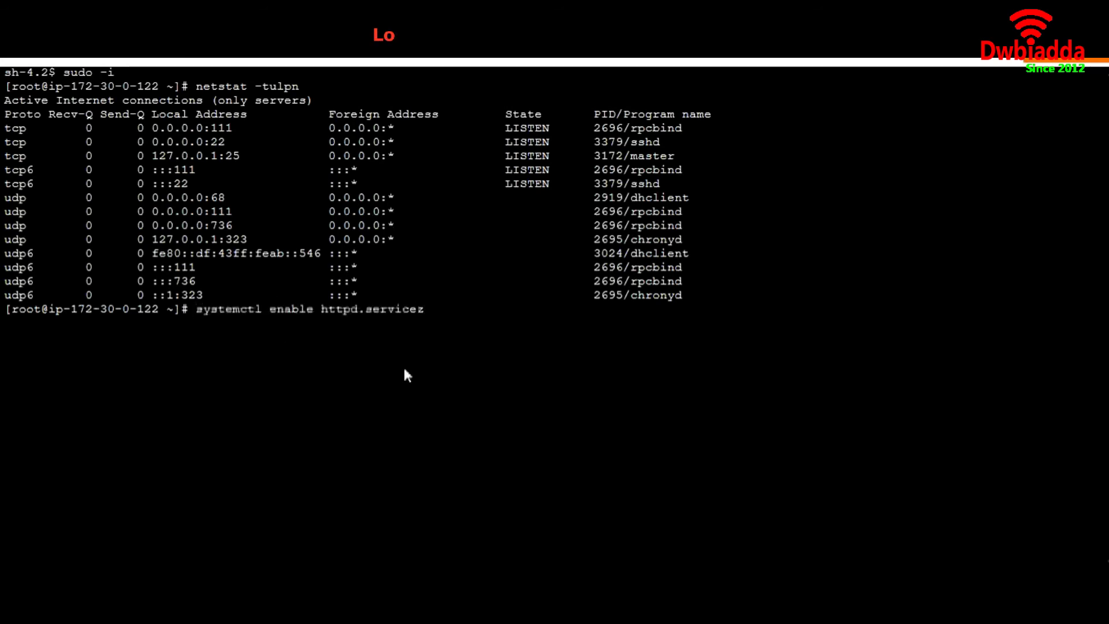
key(BackSpace)
key(Left)
key(Left)
key(Left)
key(Left)
key(Left)
key(Left)
key(Left)
key(Left)
key(Left)
key(Left)
key(Left)
key(Left)
key(Left)
key(Left)
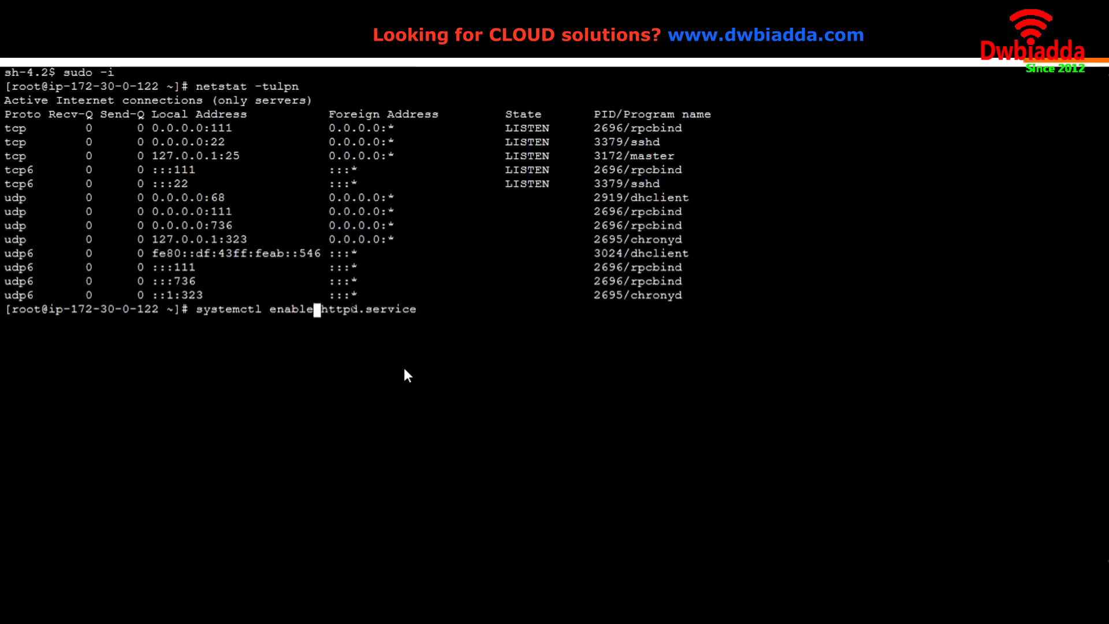
key(BackSpace)
key(BackSpace)
key(BackSpace)
key(BackSpace)
key(BackSpace)
key(BackSpace)
text(statu)
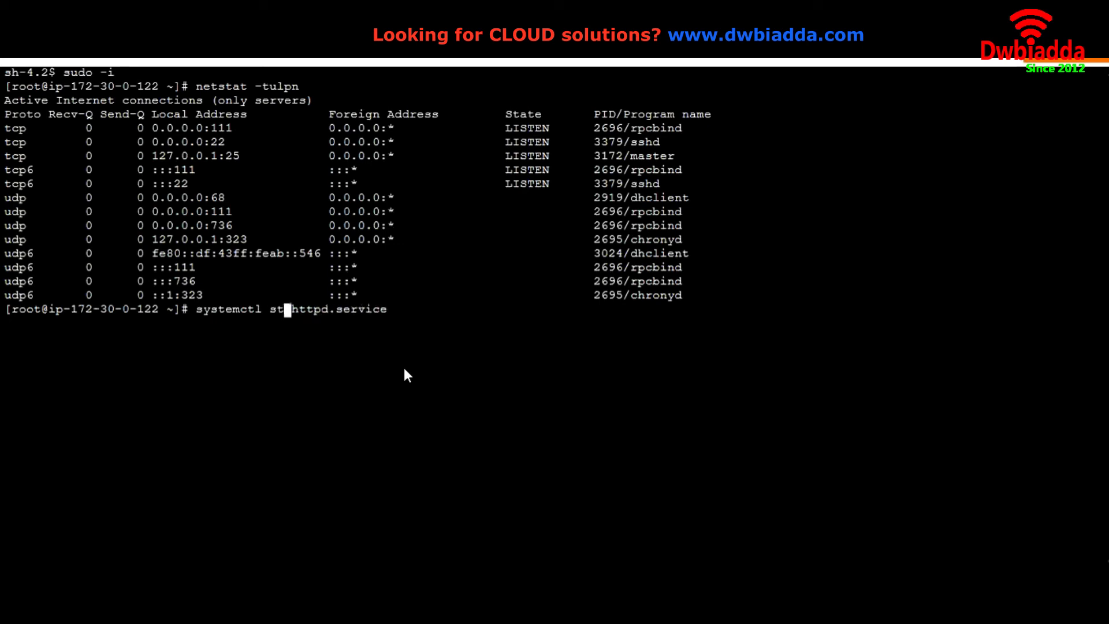
text(s)
key(Return)
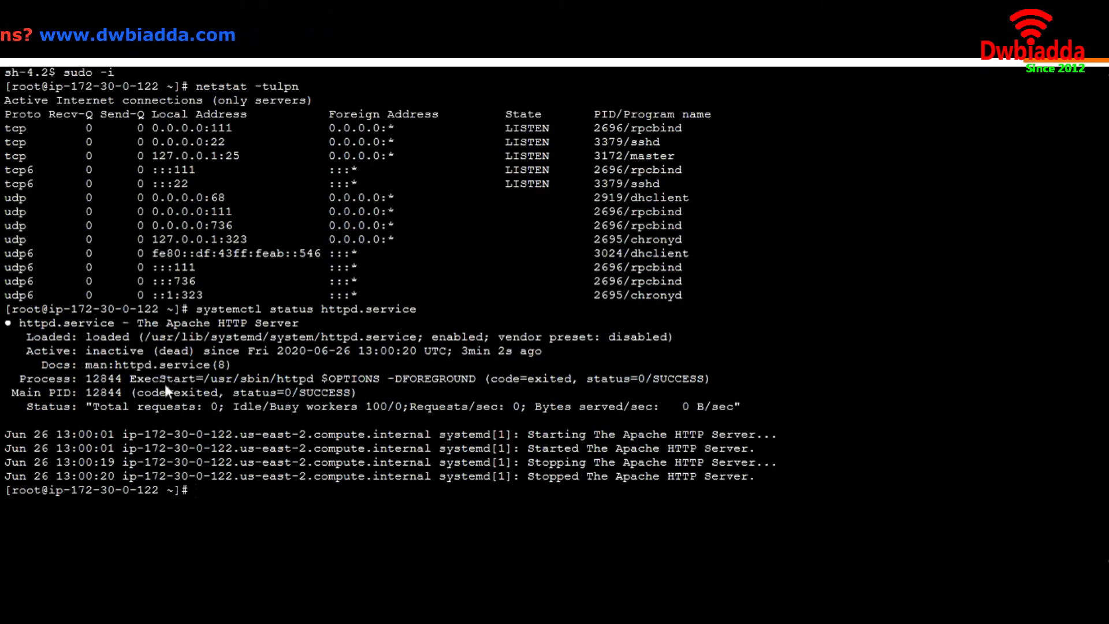
Step: Start the Apache service with systemctl start httpd.service
key(Up)
key(Left)
key(Left)
key(Left)
key(Left)
key(Left)
key(Left)
key(Left)
key(Left)
key(Left)
key(Left)
key(Left)
key(Left)
key(Left)
key(Left)
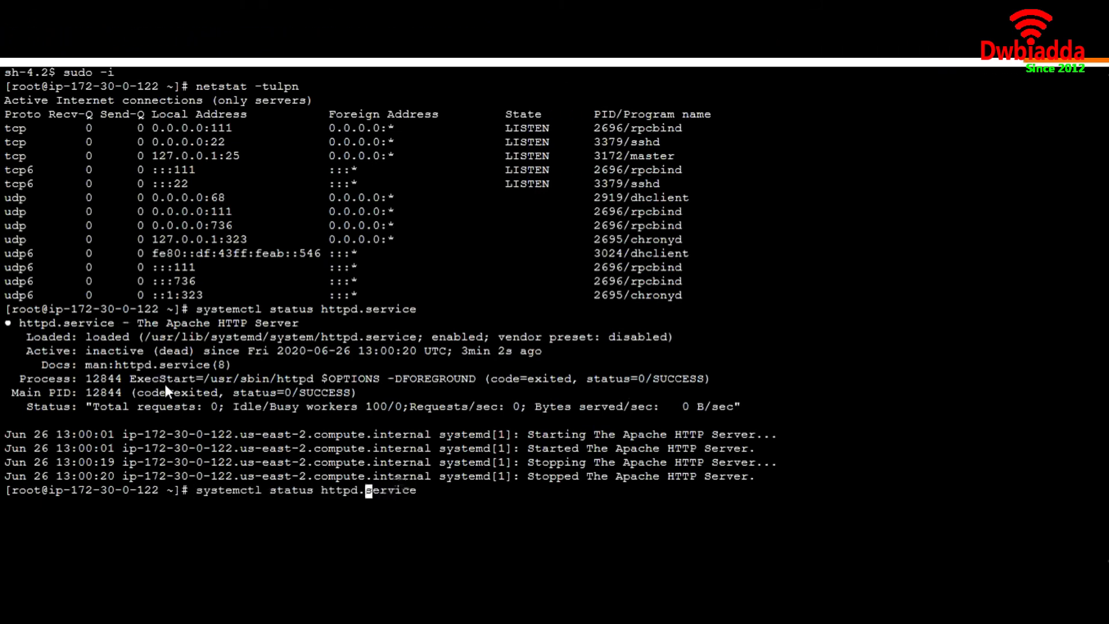
key(BackSpace)
key(BackSpace)
key(BackSpace)
text(rt)
key(Return)
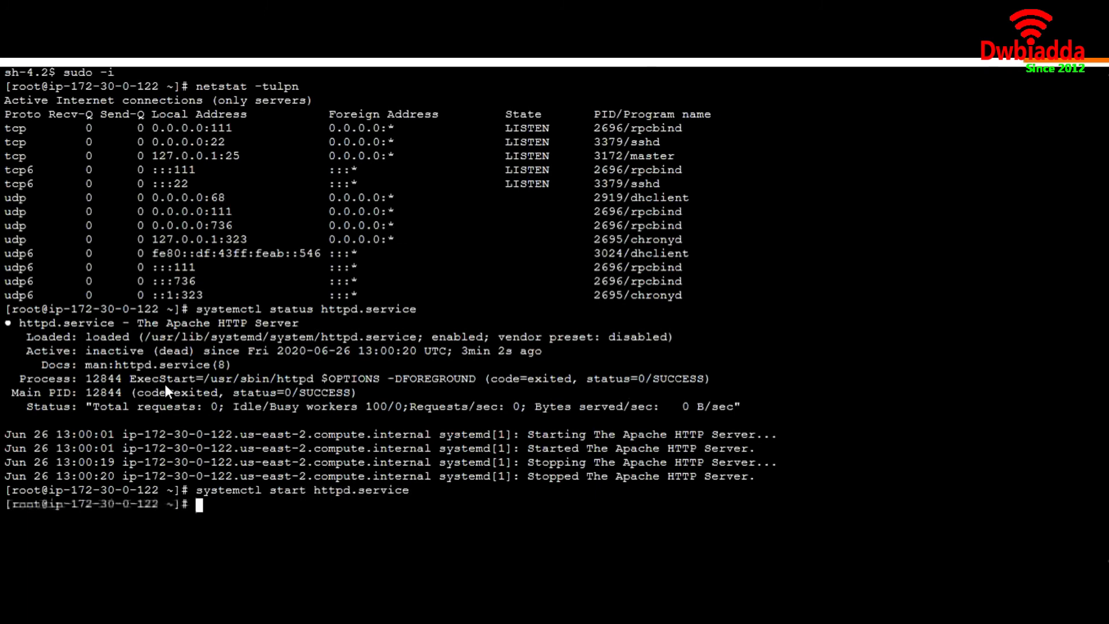
Step: List the listening ports again with netstat -tulpn and switch to the browser page at 18.191.132.218
key(Up)
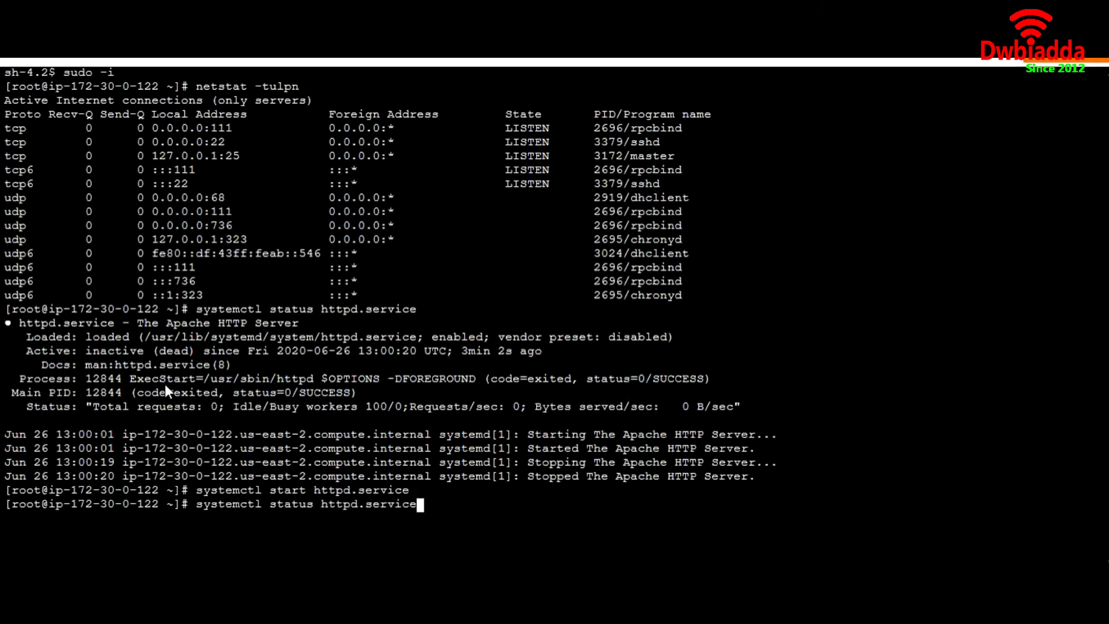
key(Up)
key(Up)
key(Return)
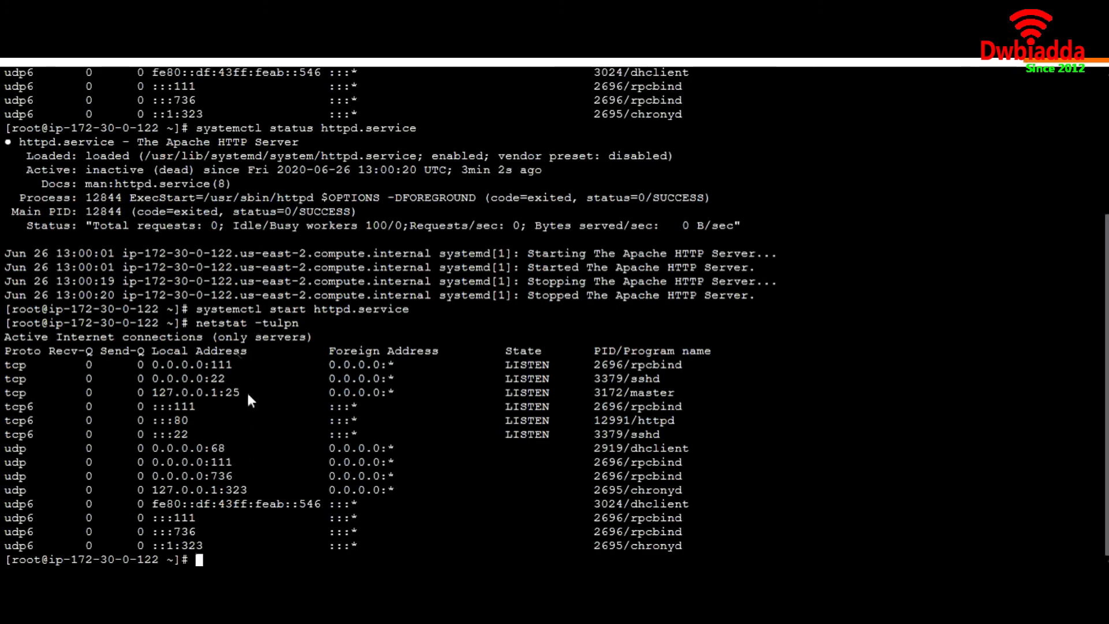
key(alt+Tab)
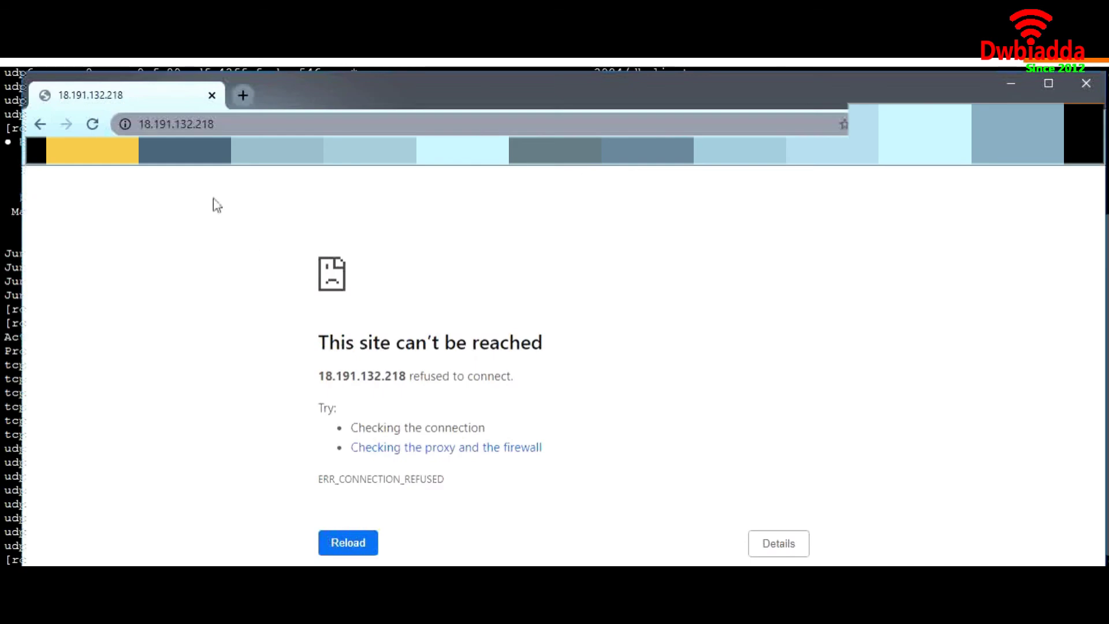